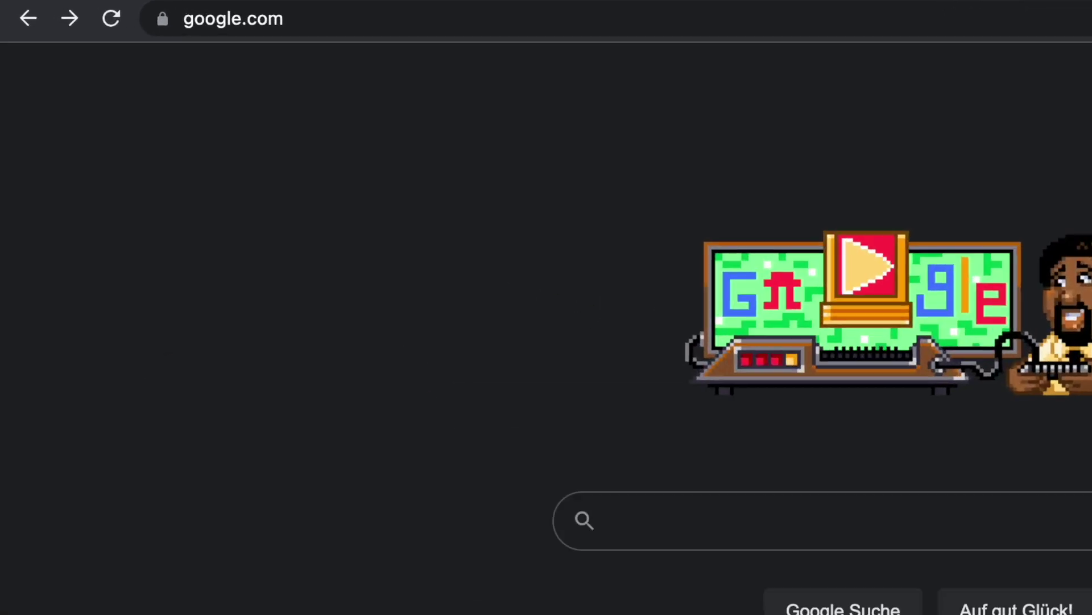
- Go to the Google Doodles page at google.com/doodles
left_click(263, 17)
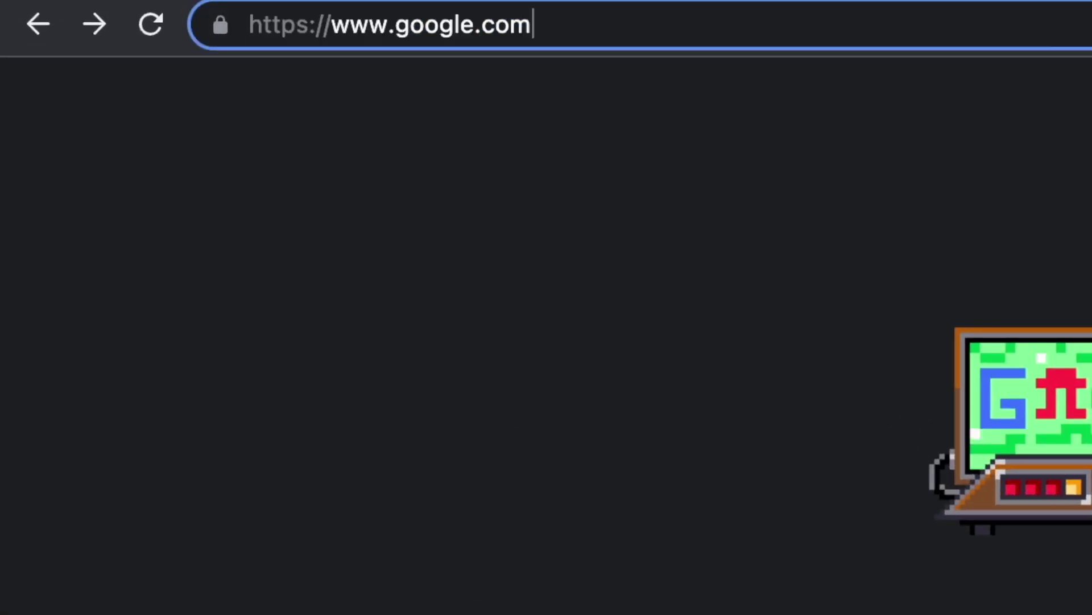
type("/")
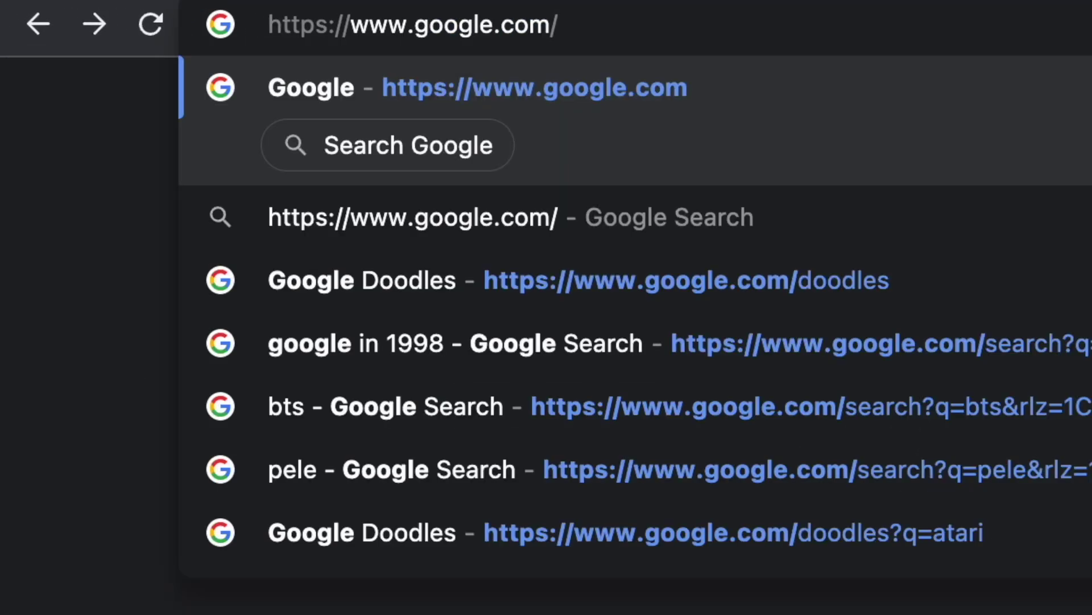
type("doodle")
key("Return")
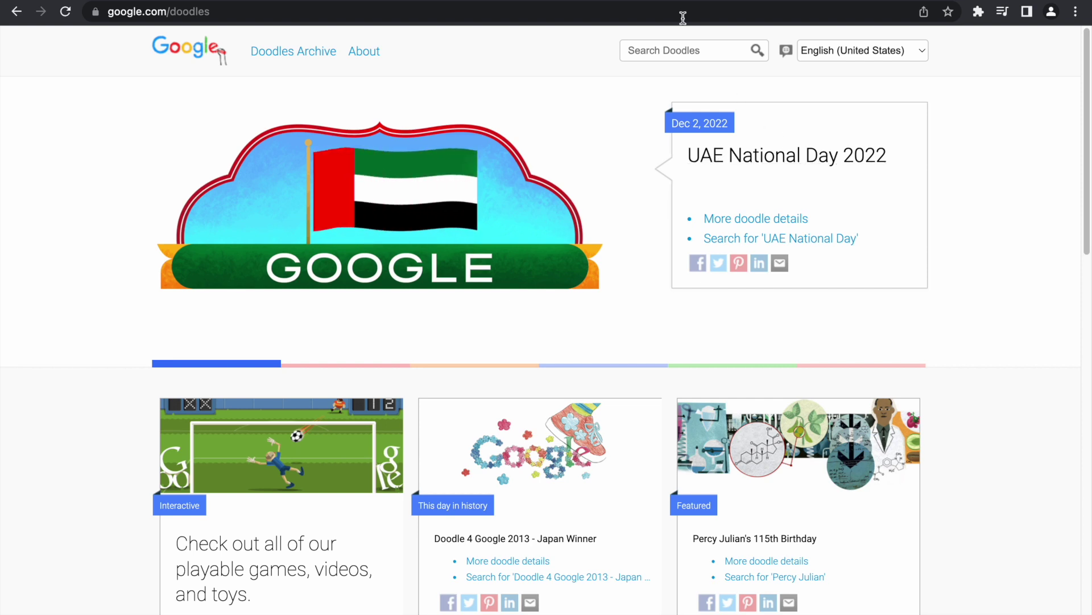
- Search the doodles for "atari" and open the Gerald "Jerry" Lawson's 82nd Birthday doodle dated December 1, 2022
left_click(683, 51)
type("atari")
key("Return")
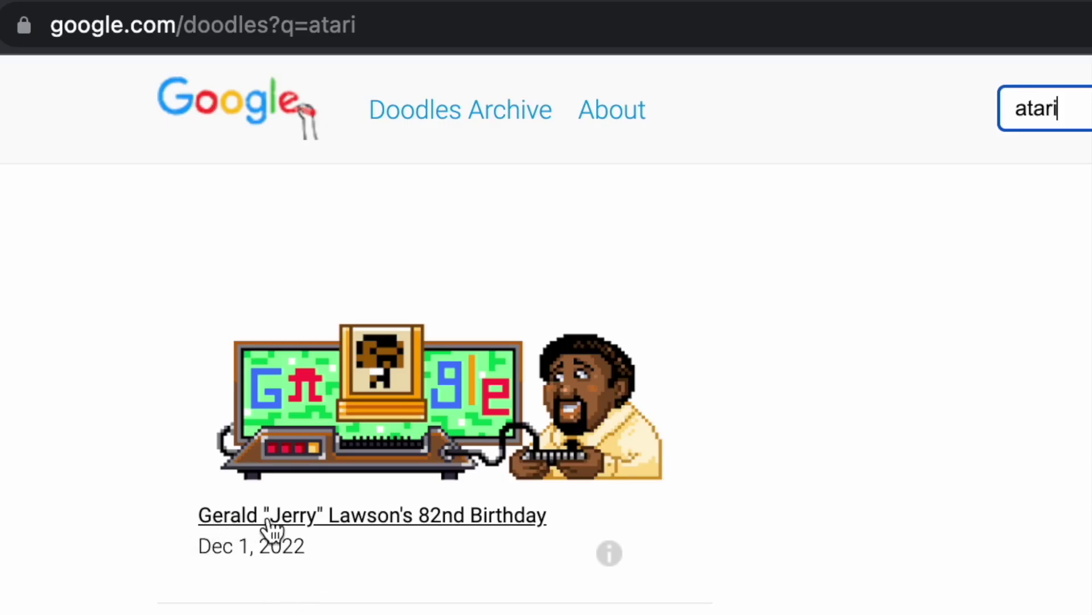
left_click(424, 521)
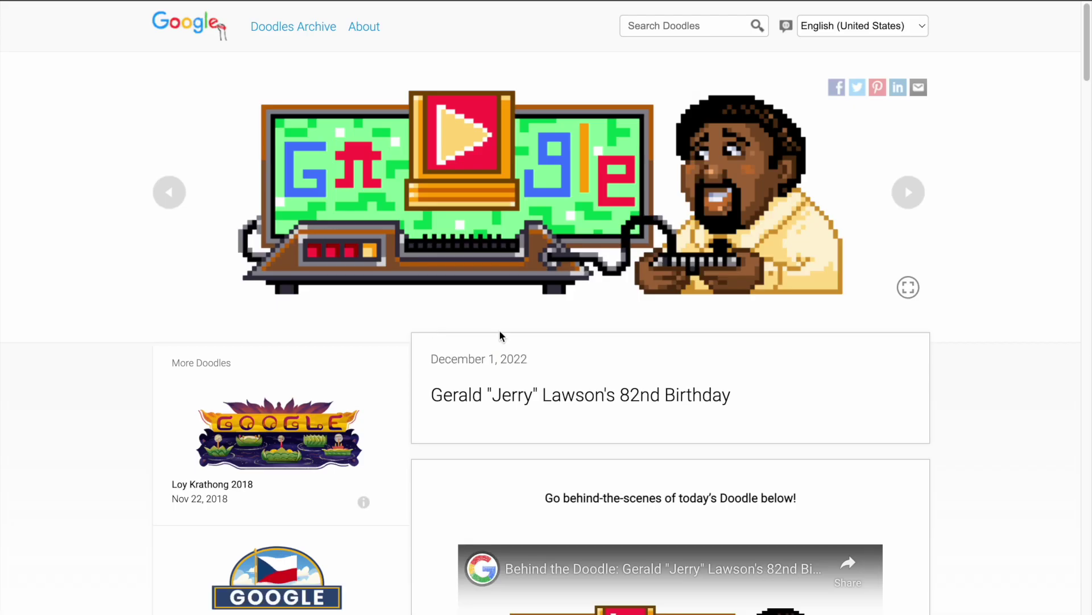
left_click_drag(431, 359, 533, 361)
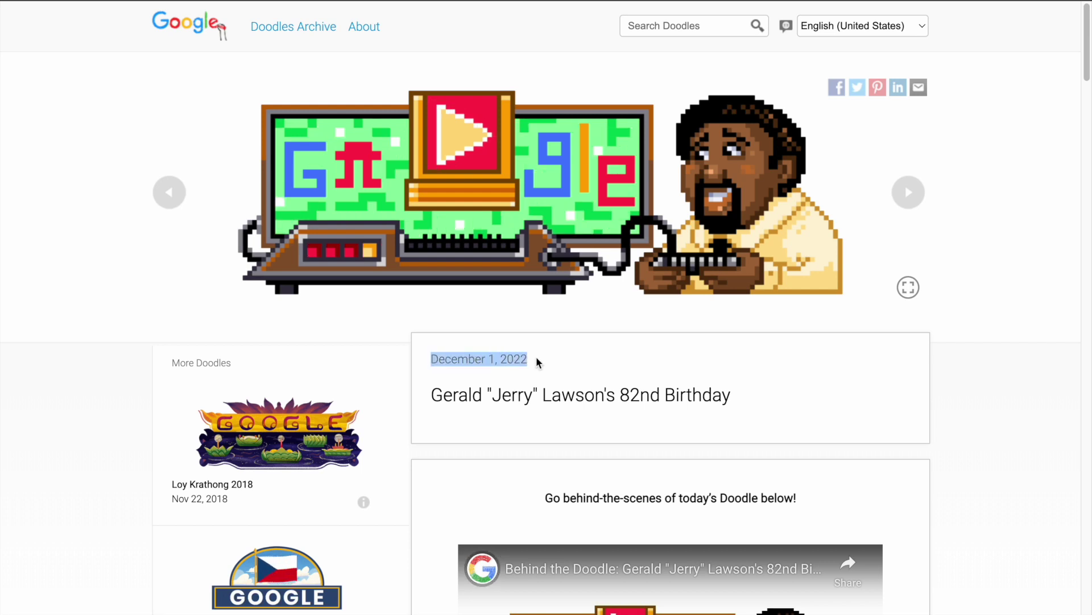
left_click(538, 362)
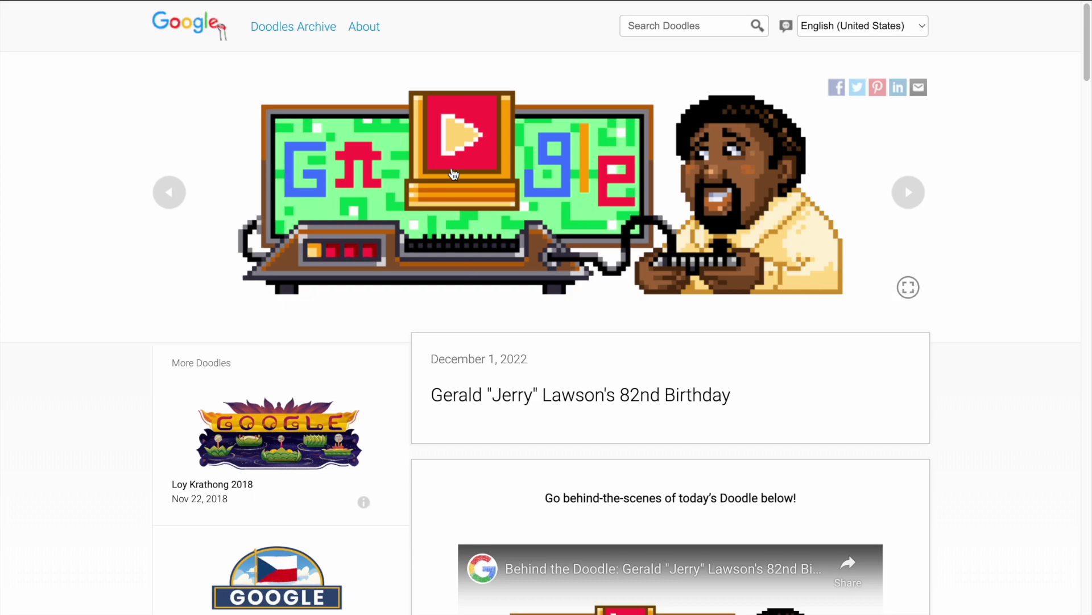
- Launch the doodle game and play the block-breaking level, moving the paddle to bounce the ball at the blocks
left_click(452, 145)
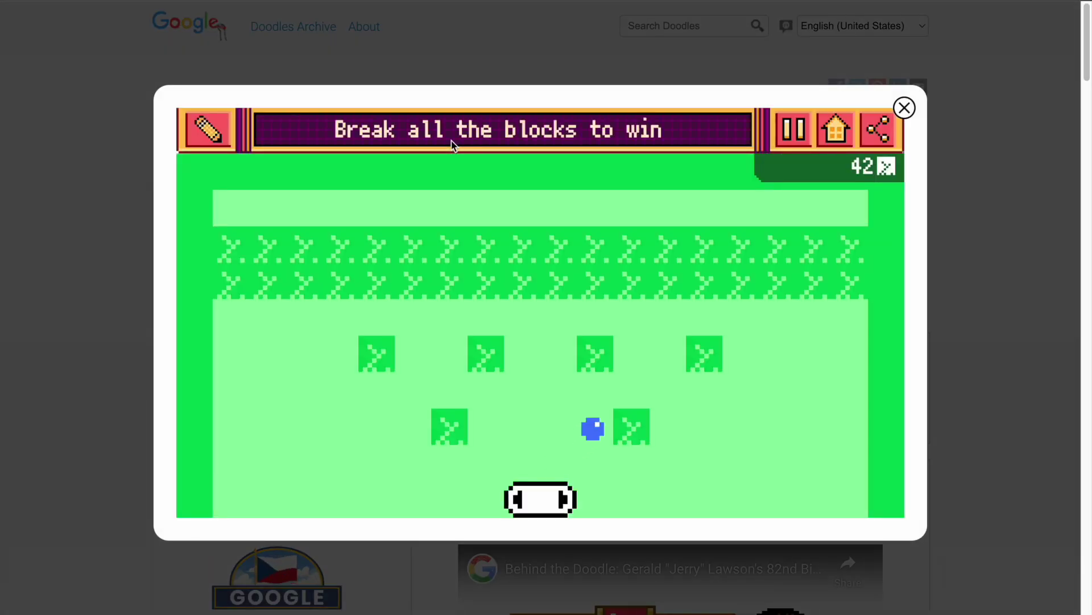
key("Left")
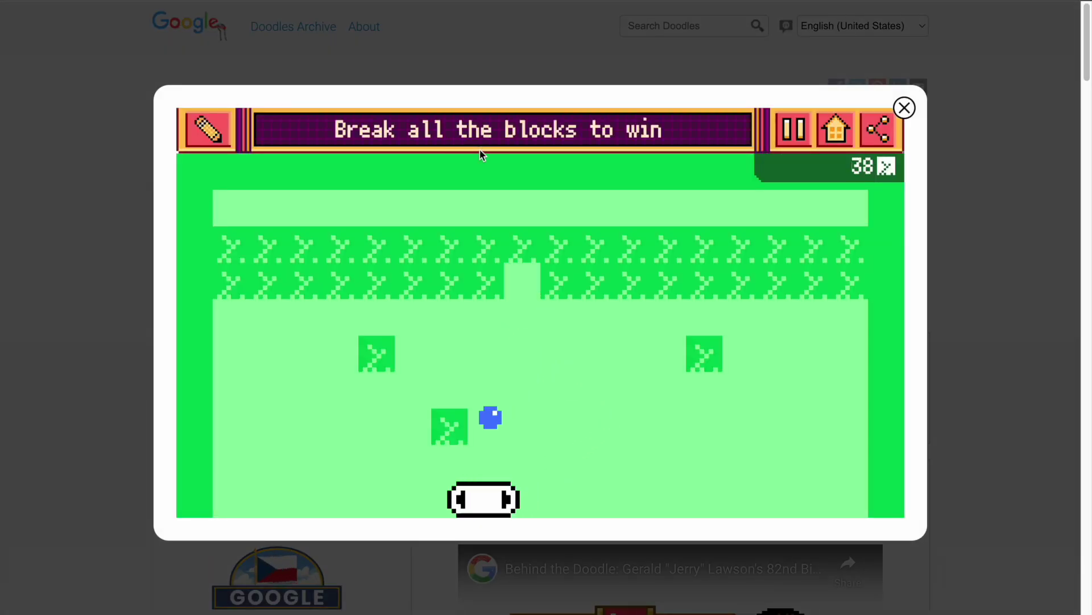
key("Right")
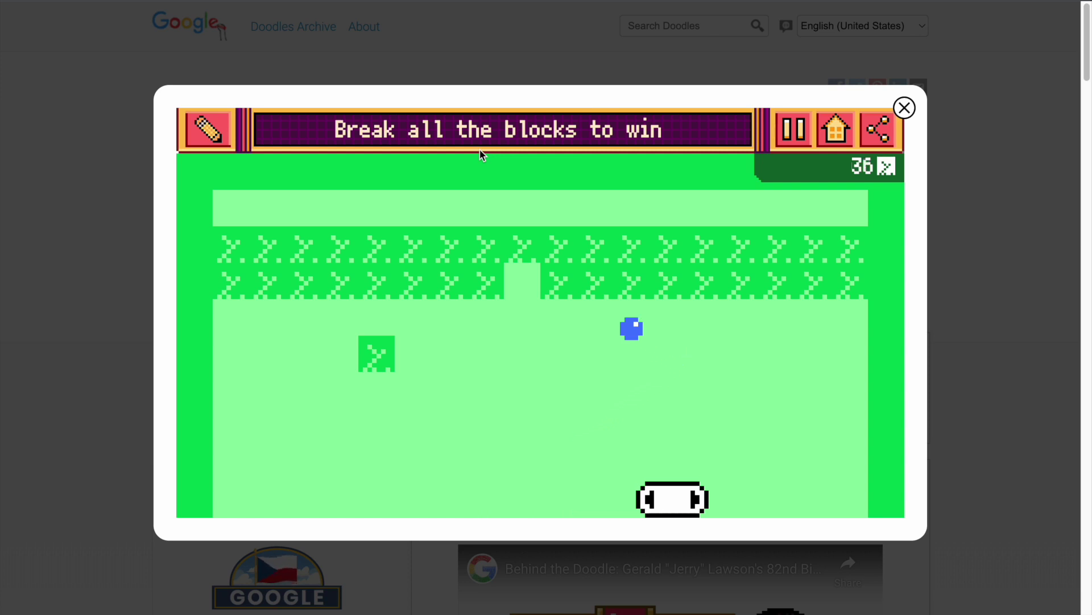
key("Left")
key("Left")
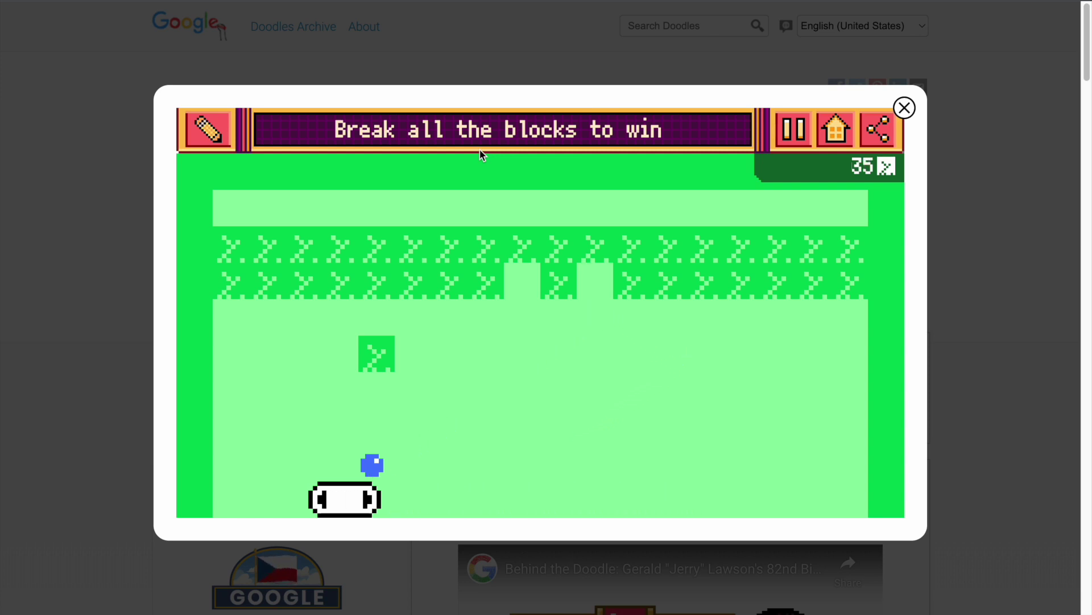
- Create a new blank game from the game selection and place the player character near the left edge of the grid
left_click(836, 129)
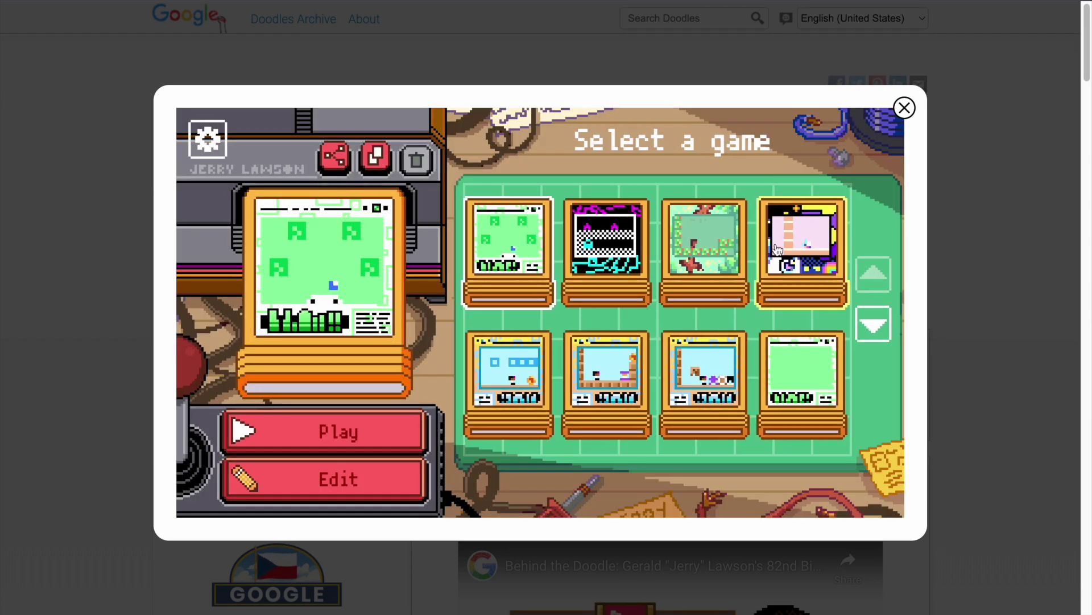
left_click(863, 320)
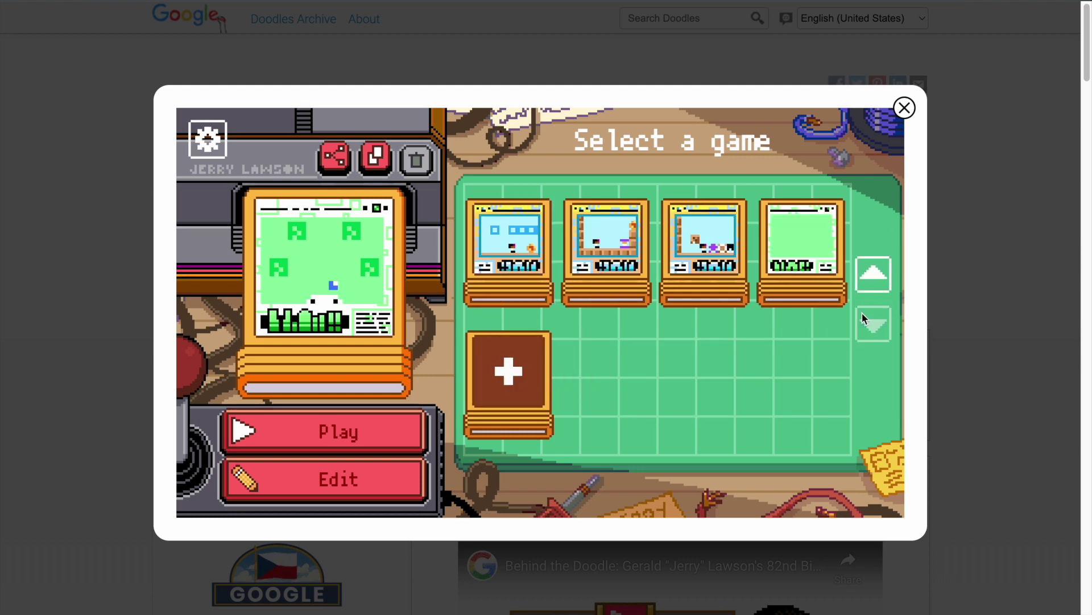
left_click(506, 379)
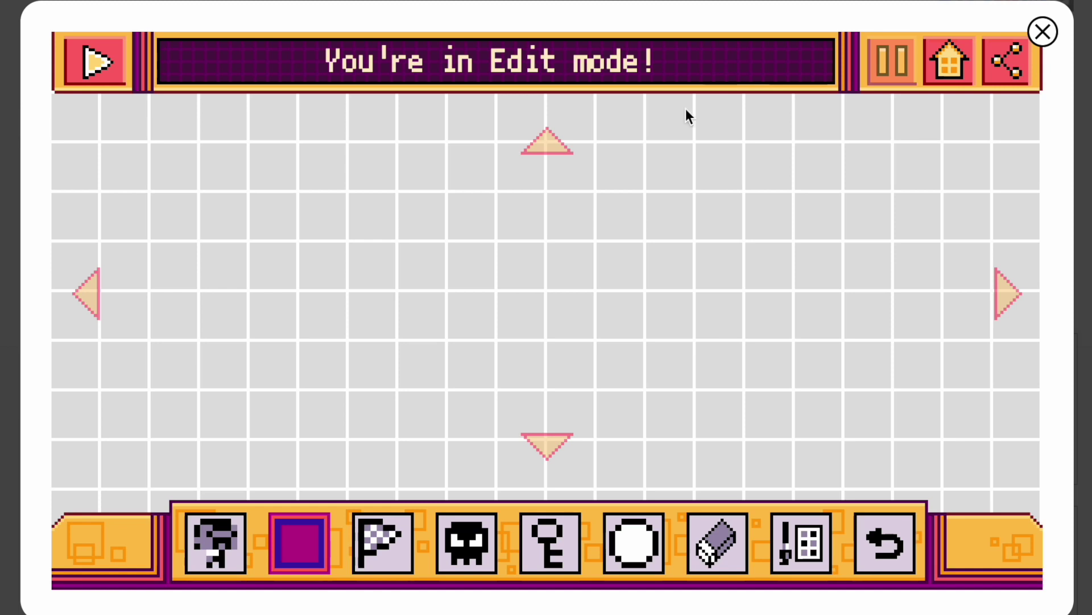
left_click(215, 542)
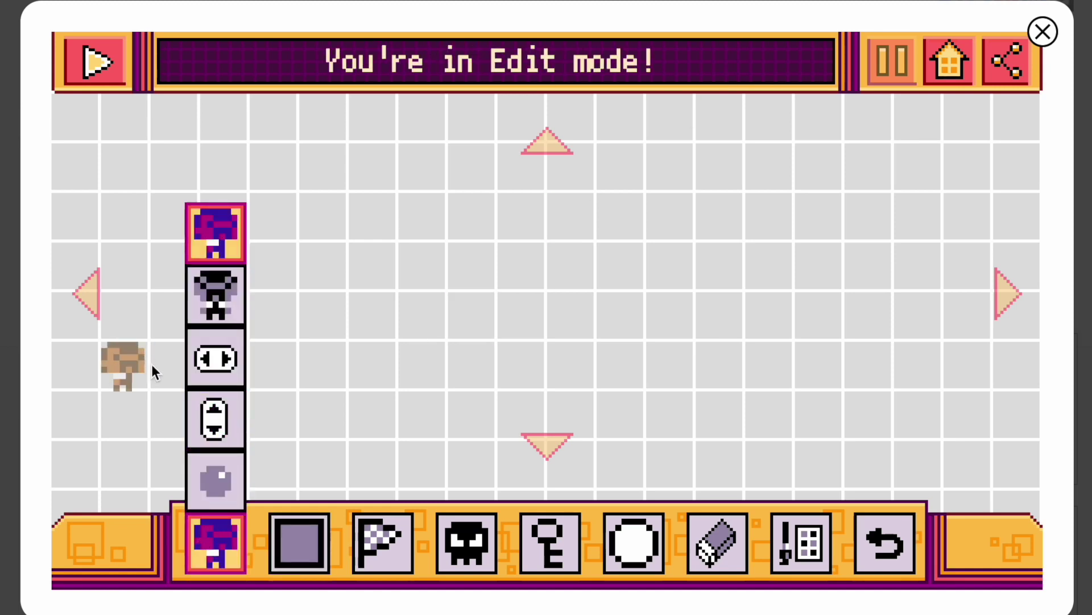
left_click(136, 405)
- Preview several visual themes for the new game and apply the 16-Bit theme
left_click(802, 544)
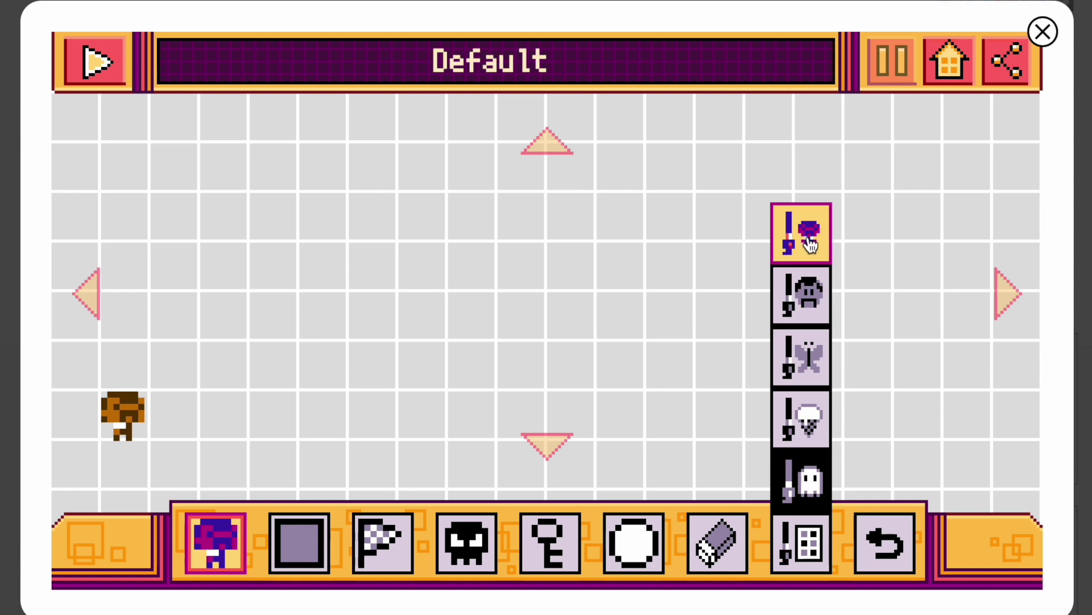
left_click(792, 357)
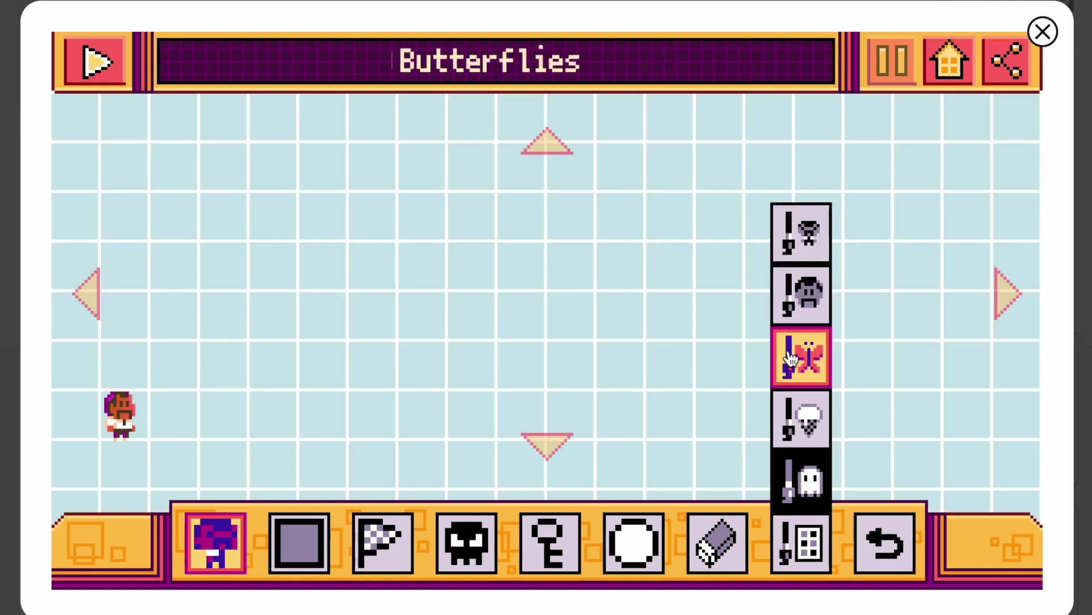
left_click(791, 408)
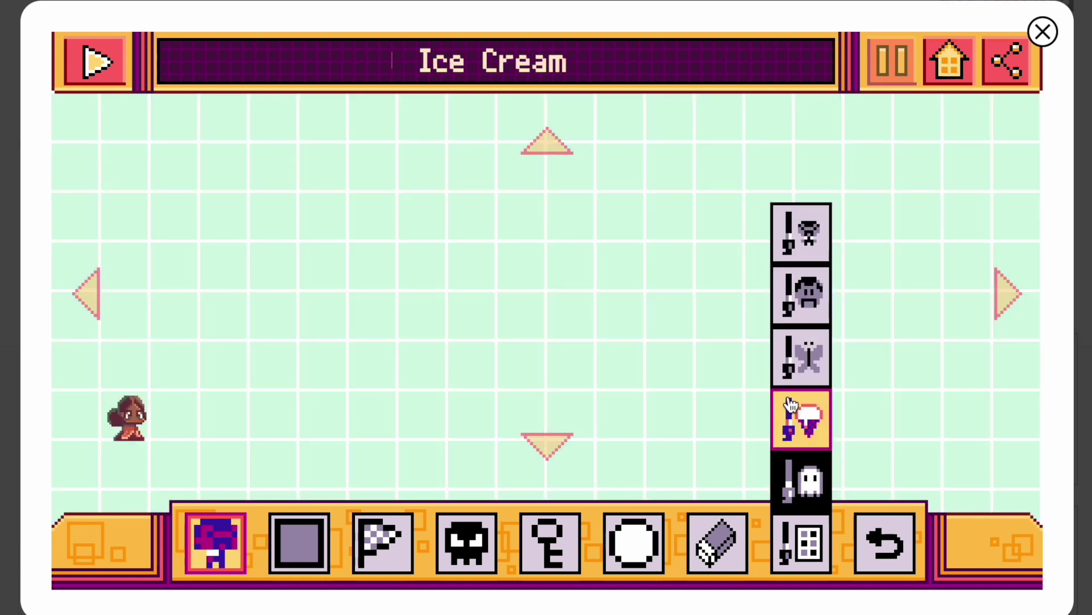
left_click(803, 488)
left_click(796, 357)
left_click(794, 304)
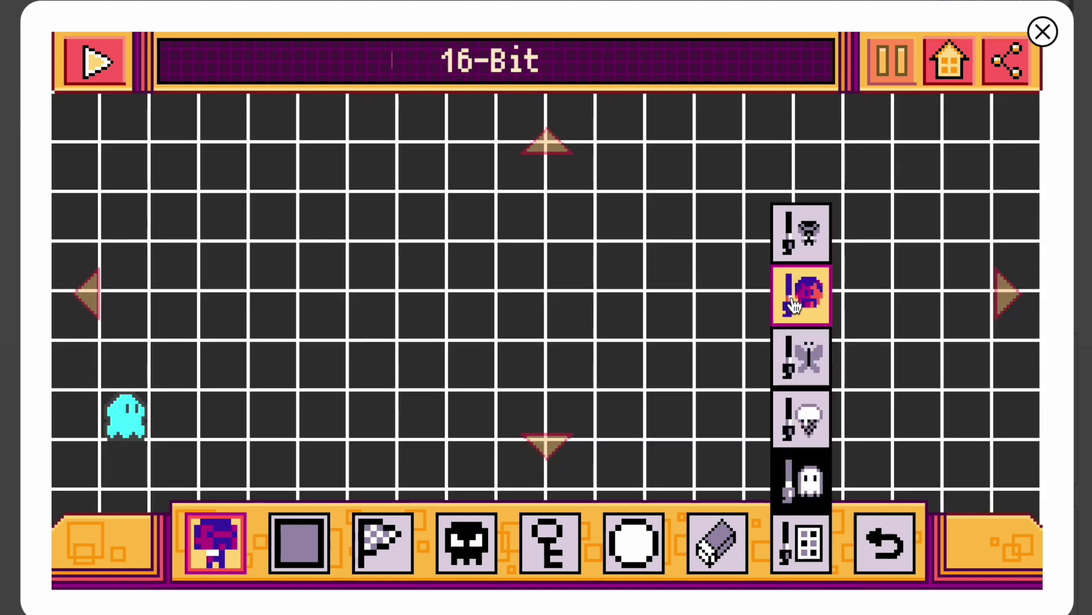
left_click(310, 602)
- Build a floor of solid blocks under the character with a wall rising four blocks above its left end
left_click(298, 544)
left_click(563, 455)
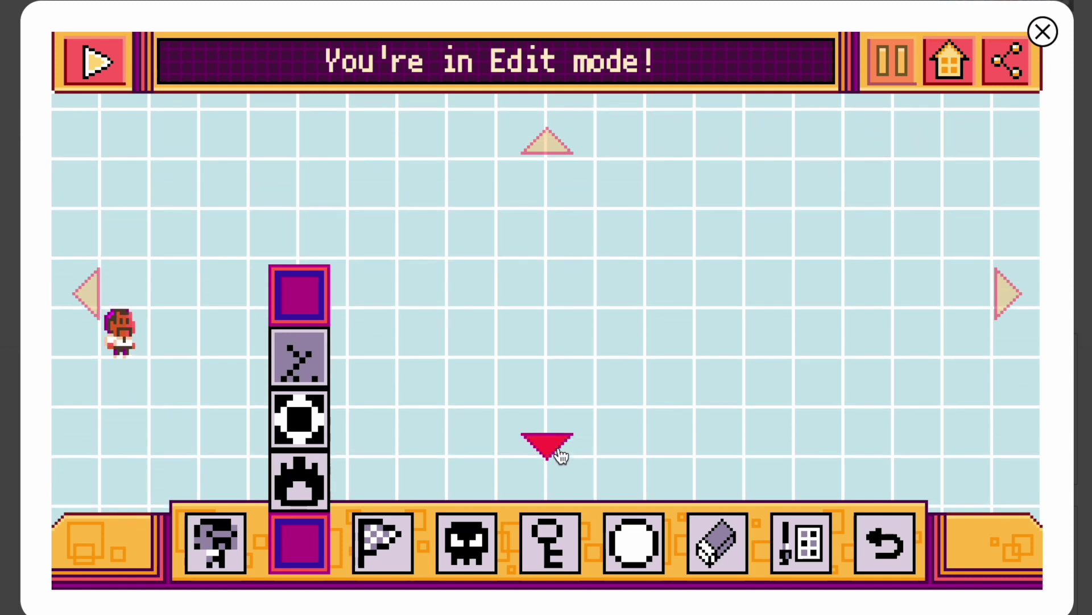
left_click_drag(206, 309, 357, 315)
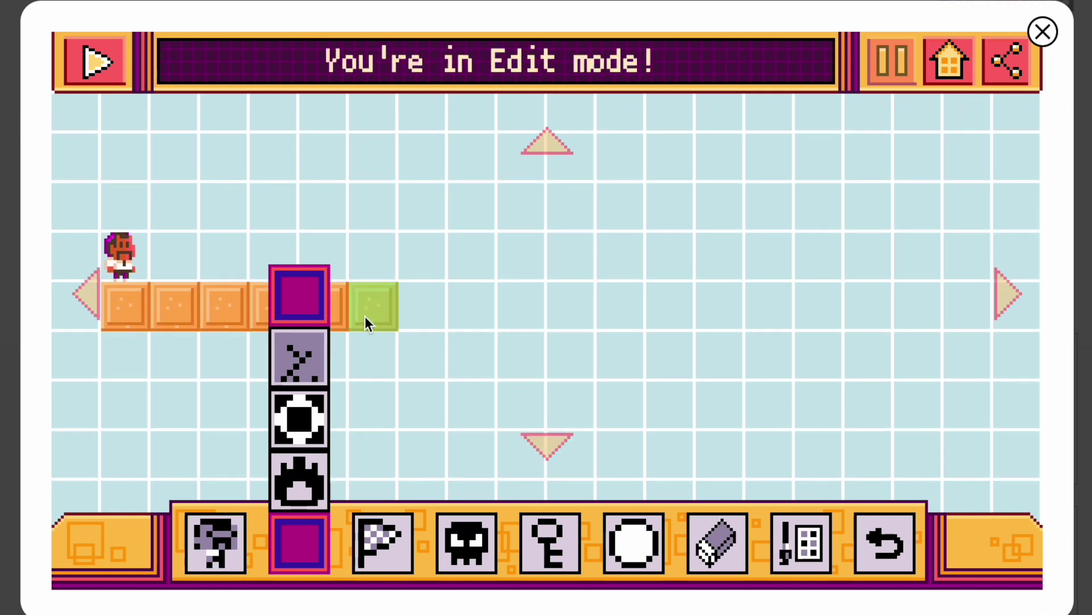
left_click(372, 307)
left_click(86, 294)
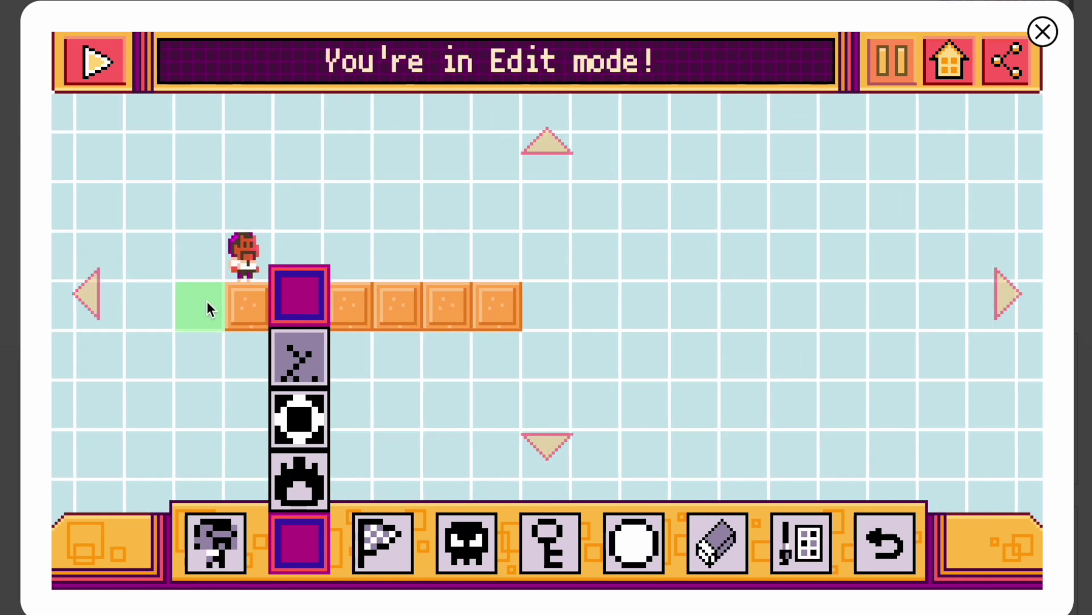
left_click_drag(159, 307, 157, 183)
left_click(156, 121)
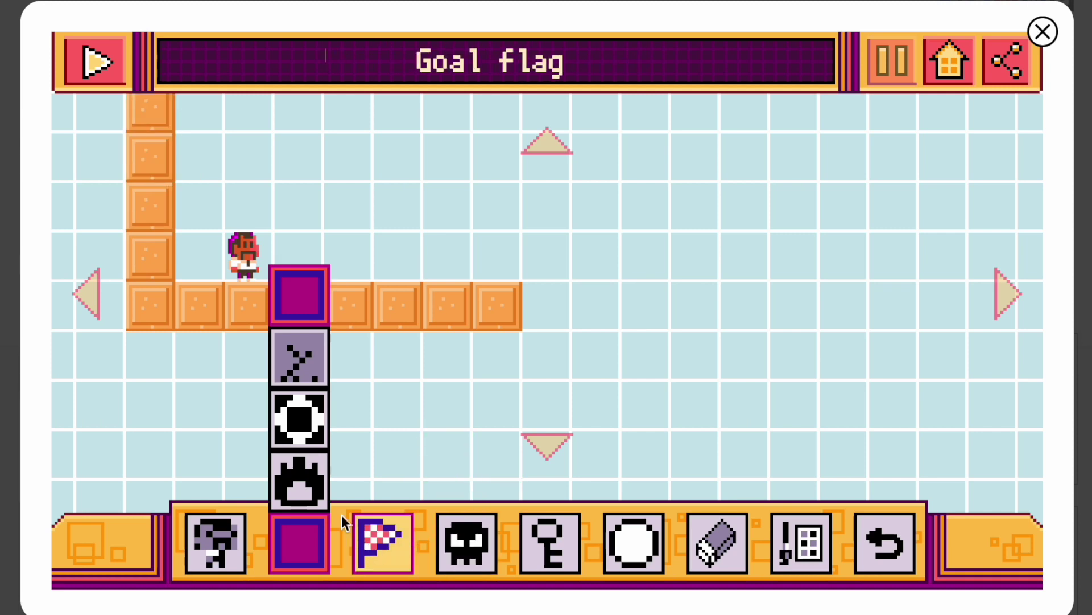
- Place a cracked, breakable block directly above the character and a pushable block on the floor two cells to the character's right
left_click(300, 361)
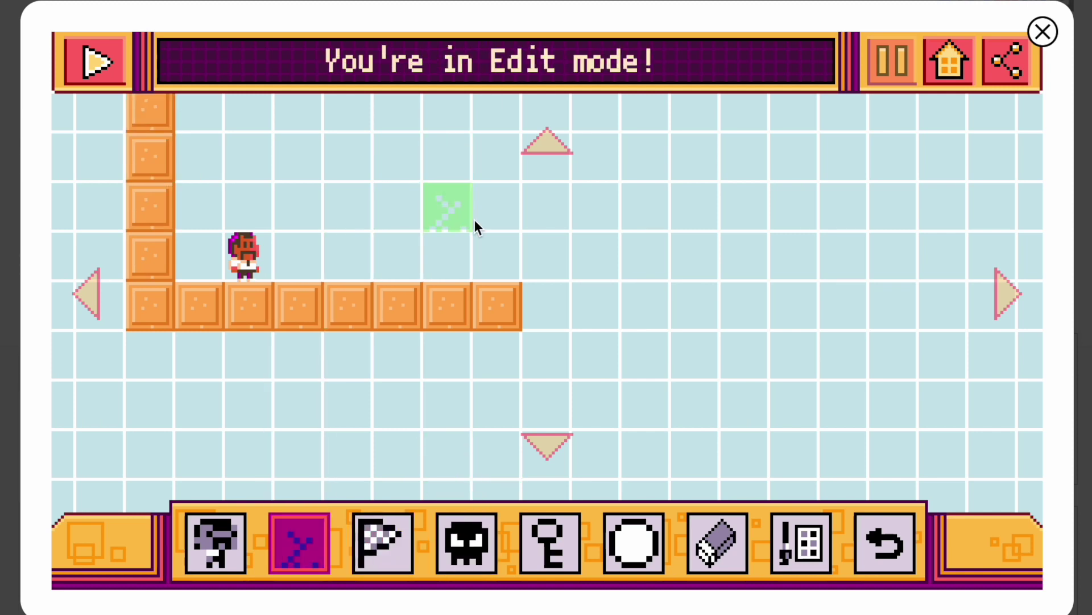
left_click(248, 197)
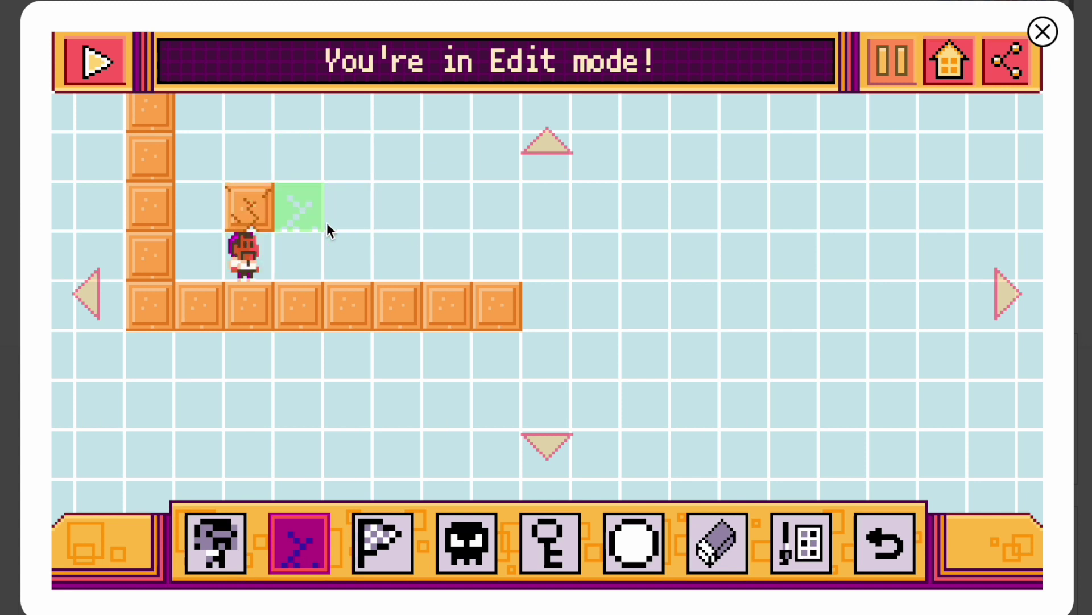
left_click(300, 545)
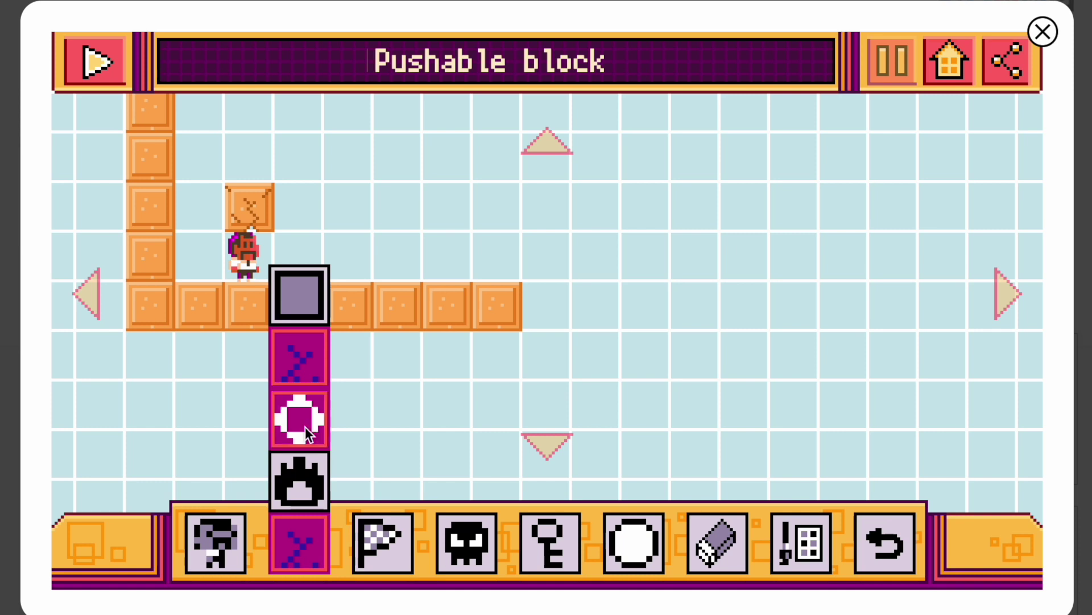
left_click(305, 427)
left_click(346, 324)
- Place a flame hazard on the floor two cells to the right of the pushable block
left_click(300, 545)
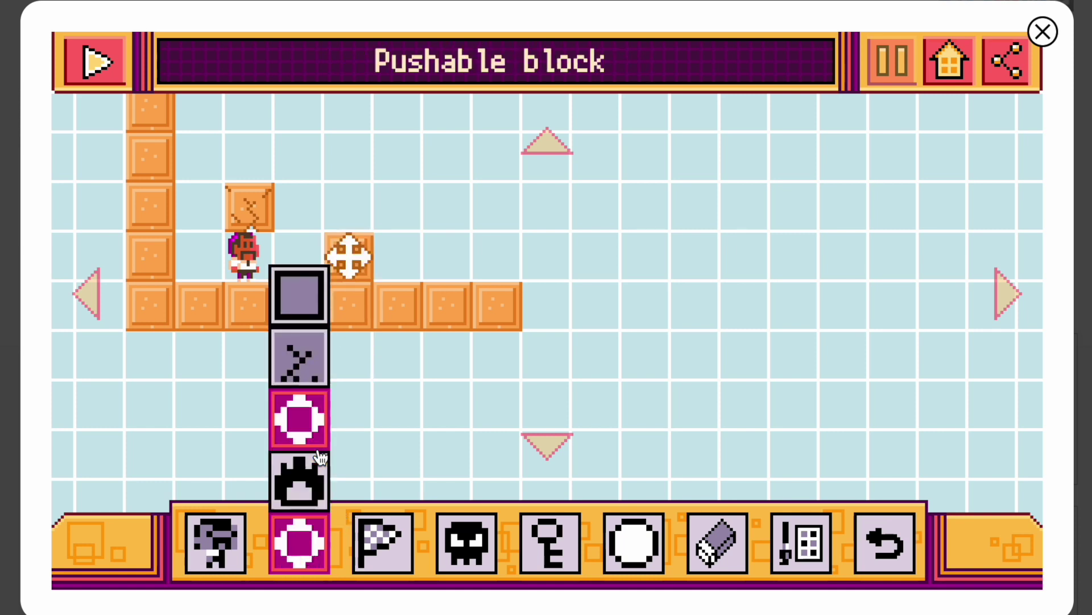
left_click(299, 478)
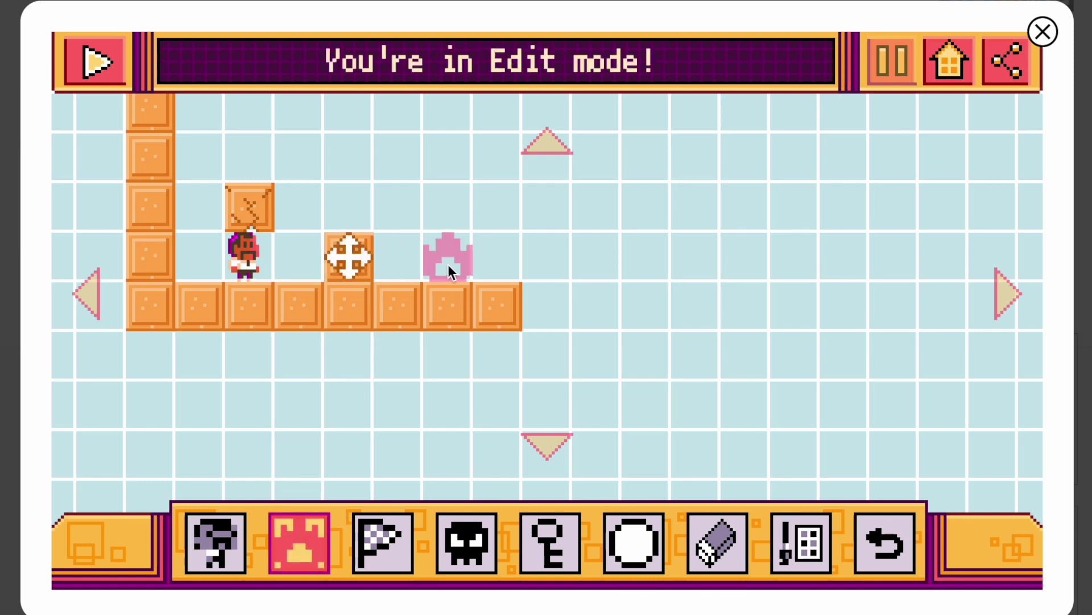
left_click(448, 264)
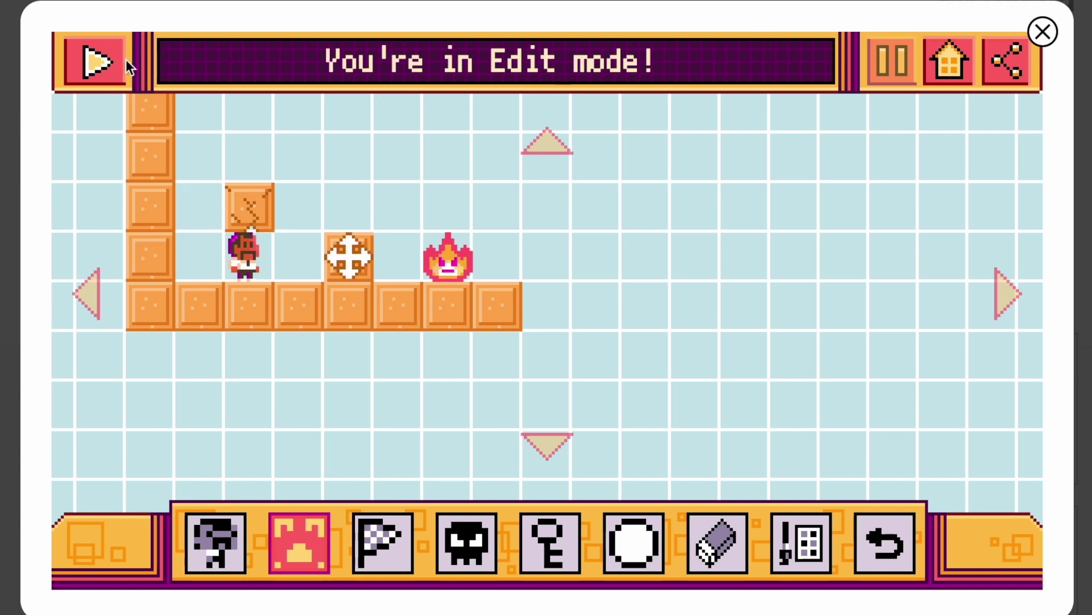
- Run the level and test the character's walking and jumping, breaking the cracked block from below
left_click(123, 63)
key("Left")
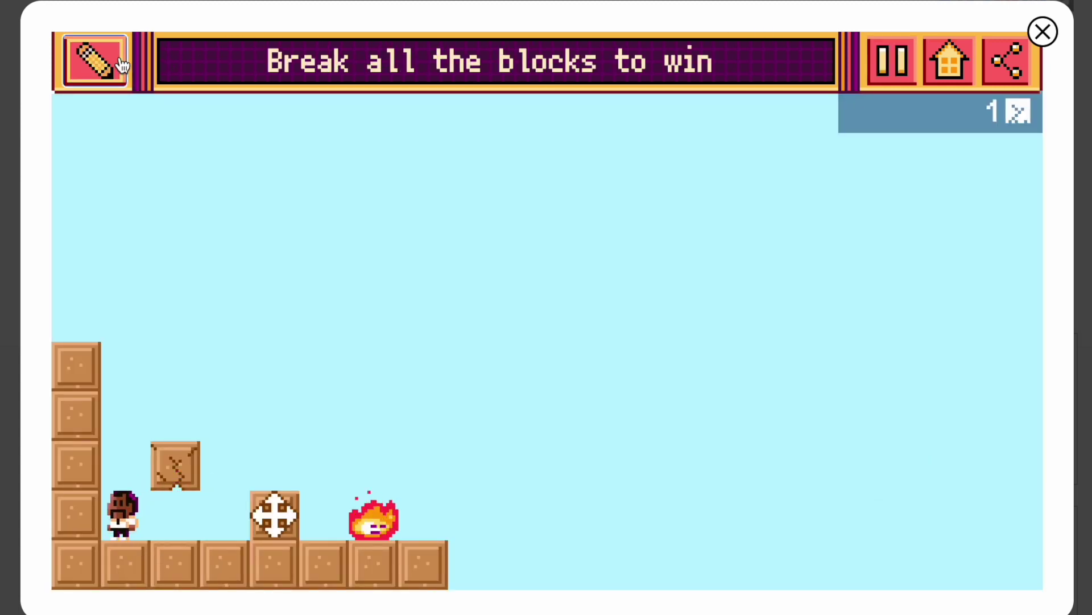
key("Up")
key("Up")
key("Right")
key("Right")
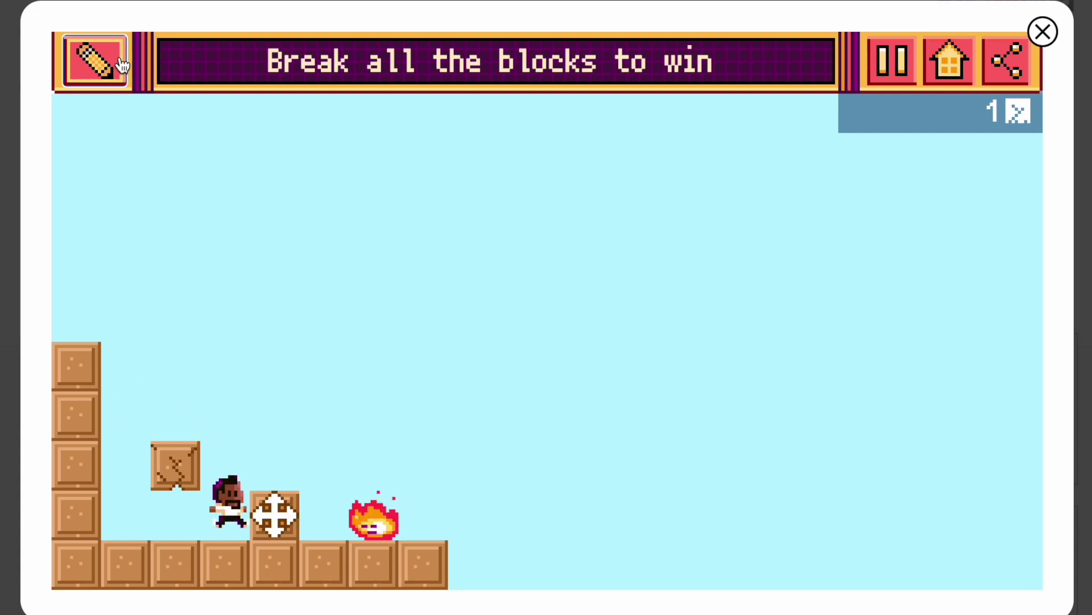
key("Left")
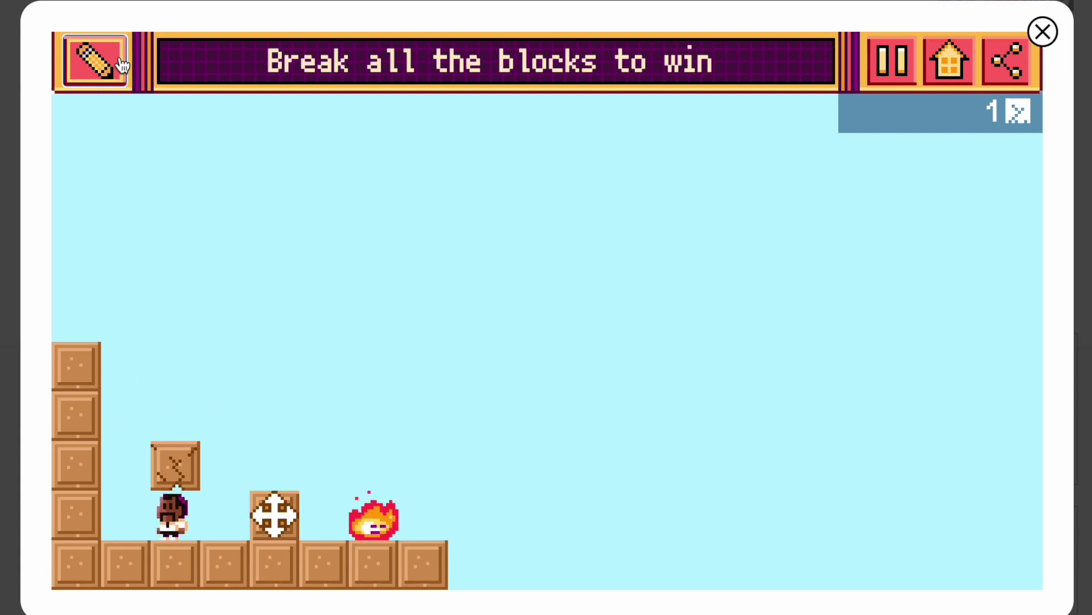
key("Up")
- Test the obstacles by jumping over the pushable block, pushing it against the flame and leaping past the flame
key("Right")
key("Up")
key("Right")
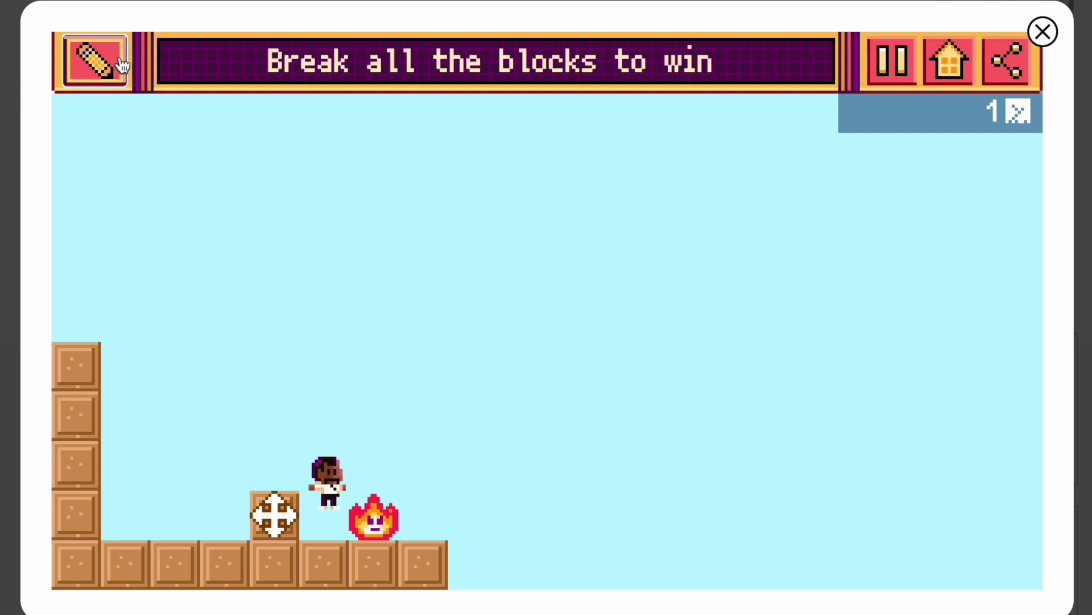
key("Right")
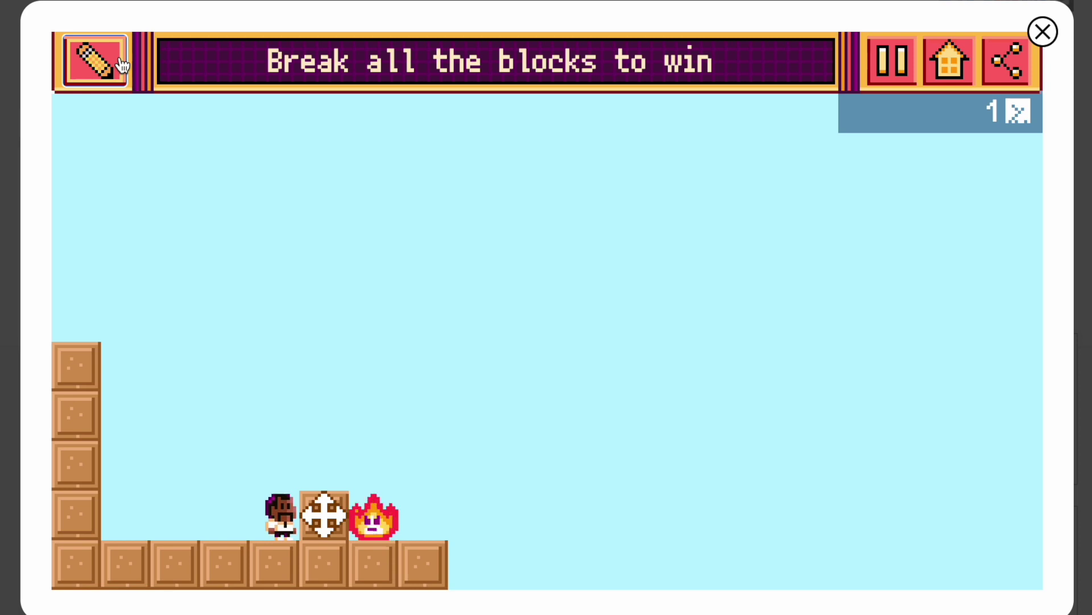
key("Up")
key("Right")
key("Up")
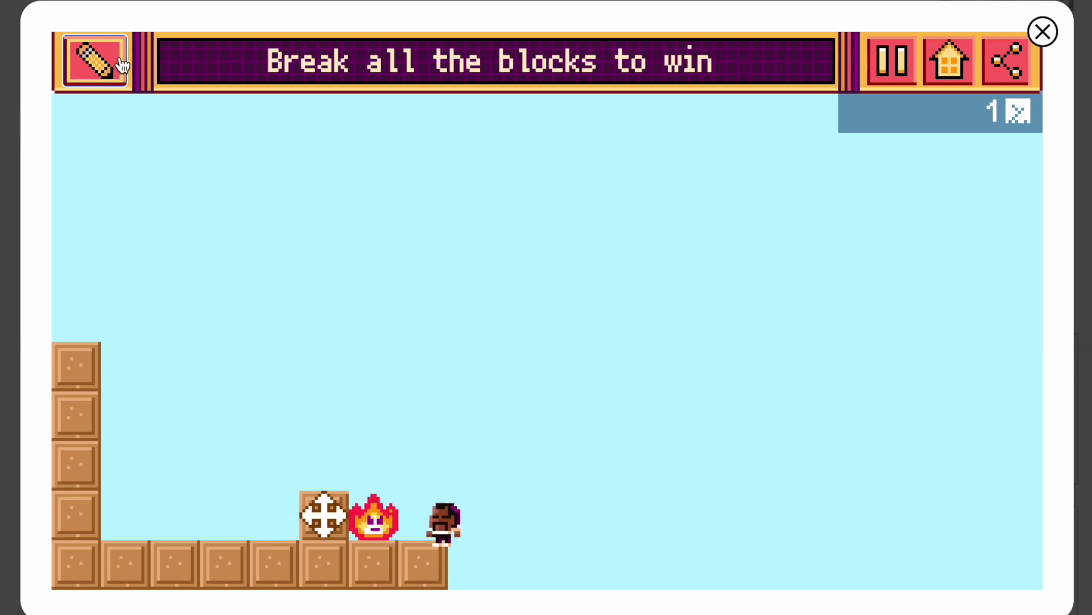
- Return to editing the level and place a save-your-place checkpoint flag on the floor directly right of the flame
left_click(122, 66)
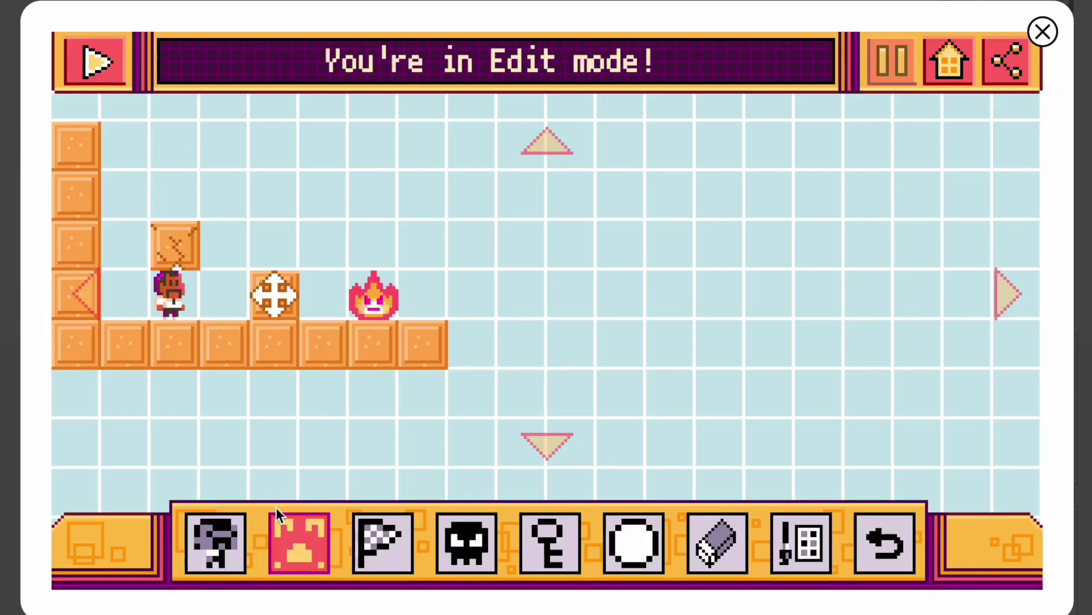
left_click(381, 555)
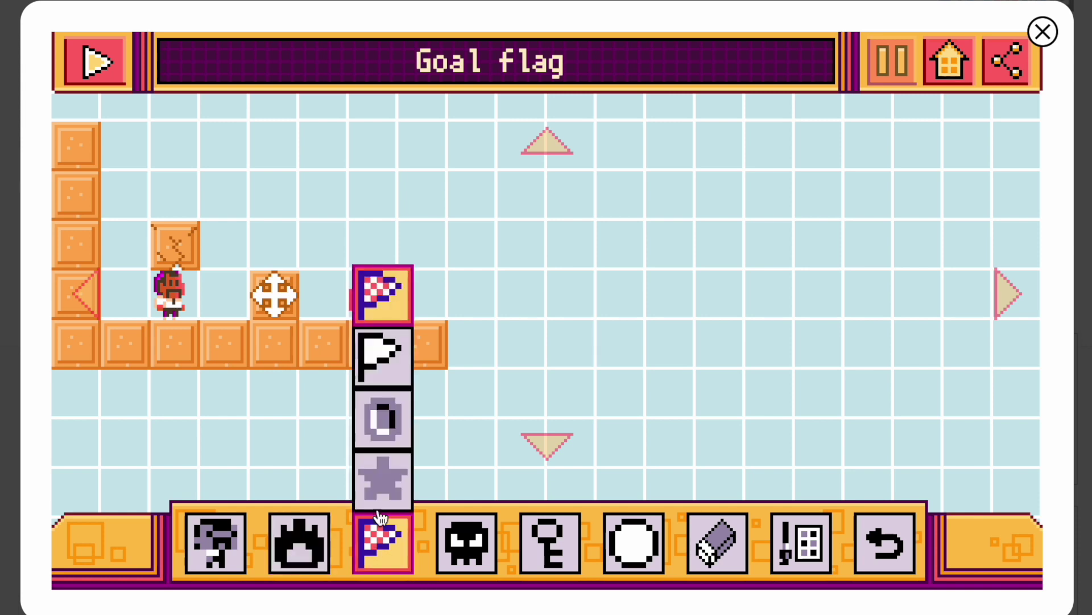
left_click(391, 358)
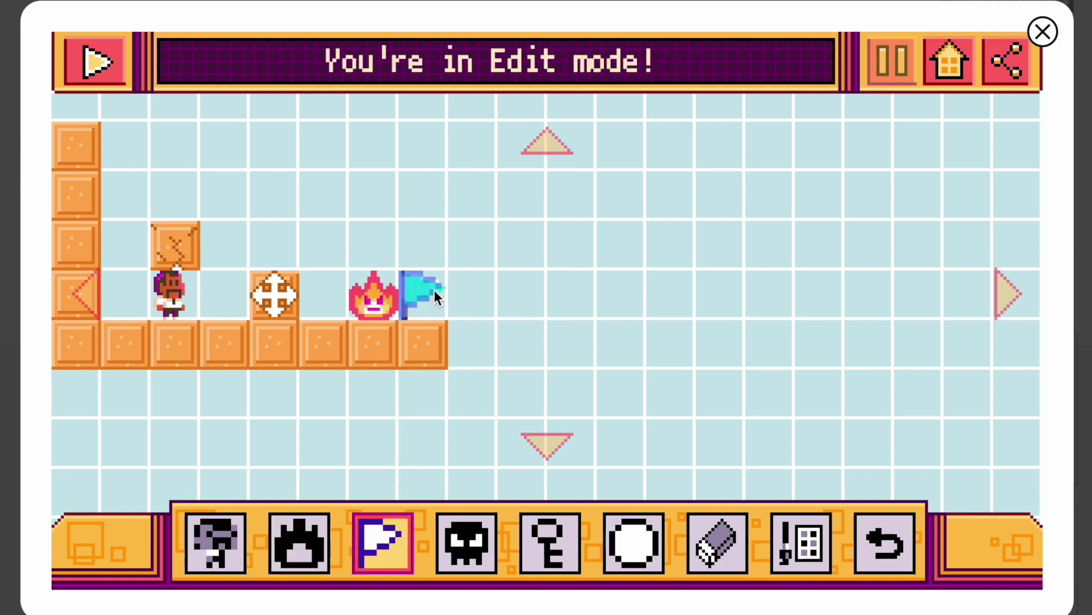
left_click(435, 286)
- Extend the floor to the right with a row of seven more solid blocks
left_click(298, 541)
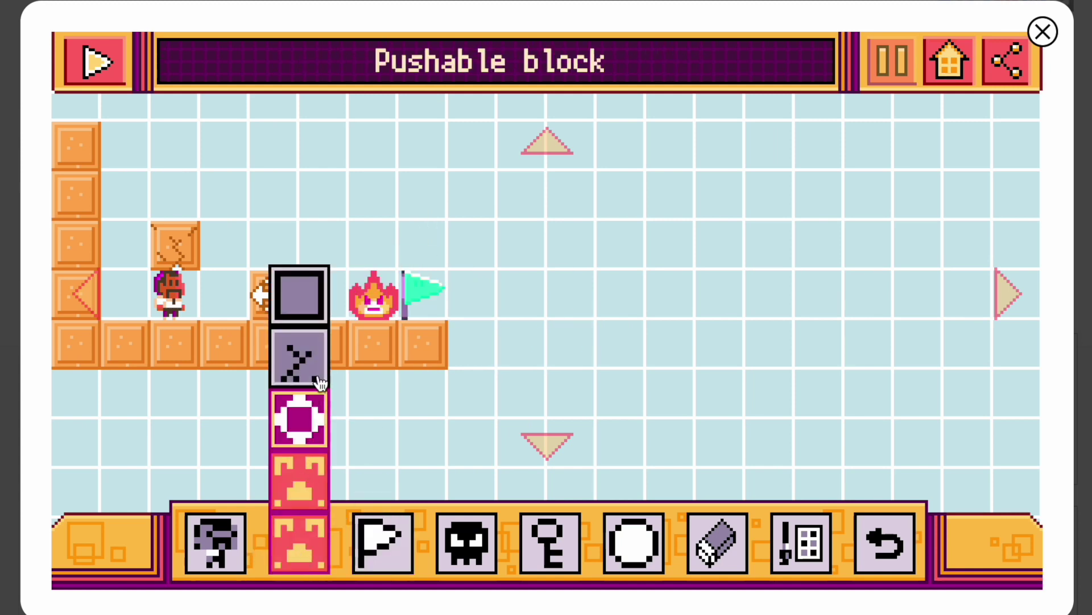
left_click(298, 293)
left_click_drag(540, 344, 771, 345)
- Place five coins in a row on the floor, starting two cells right of the checkpoint, and one coin on top of the left wall
left_click(403, 549)
left_click(383, 417)
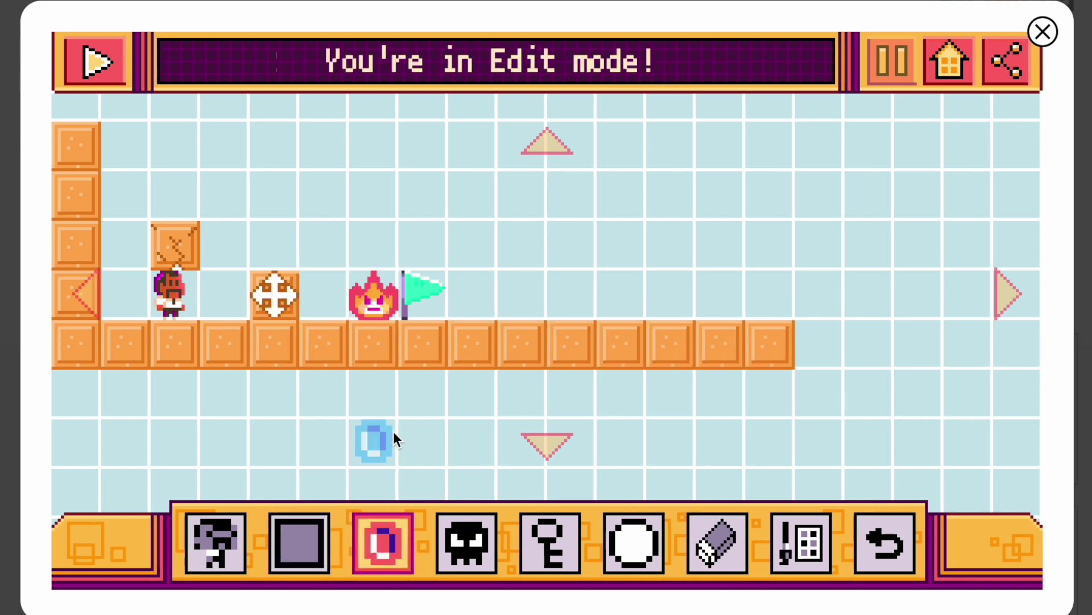
left_click_drag(522, 287, 704, 286)
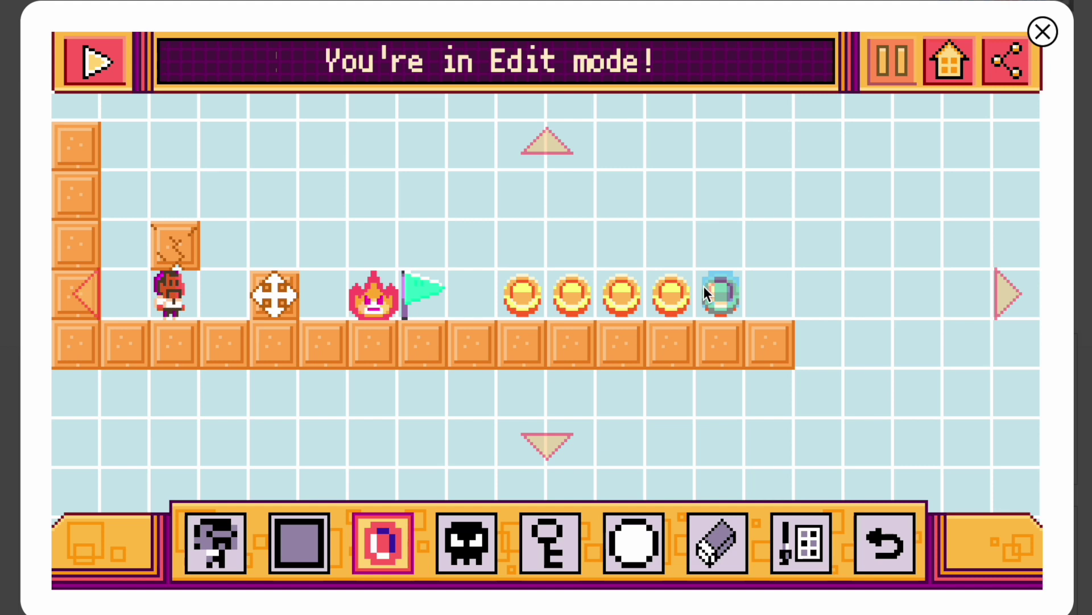
left_click(545, 149)
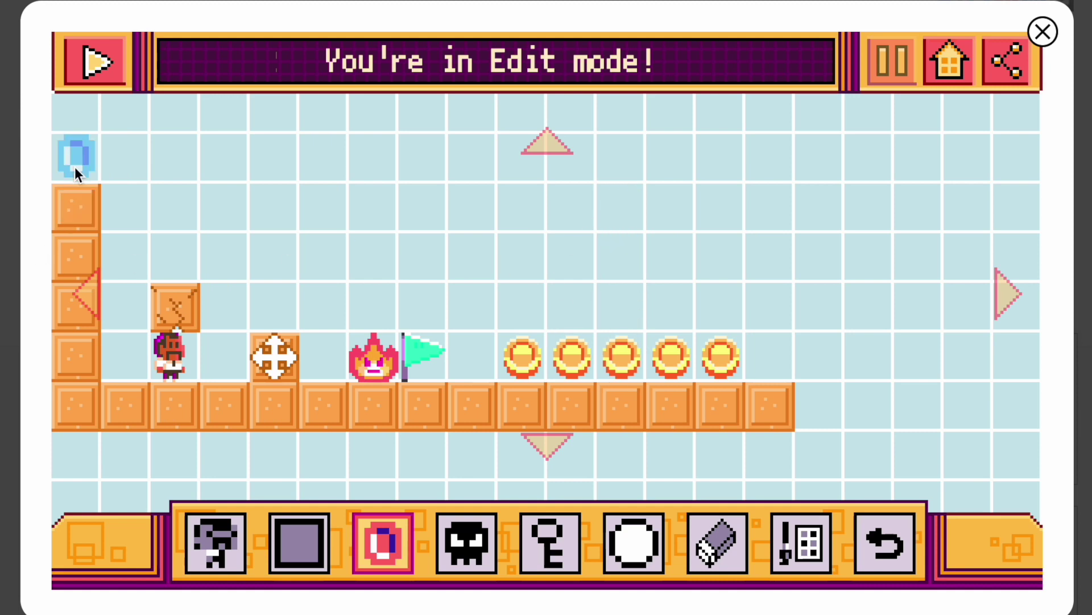
left_click(75, 140)
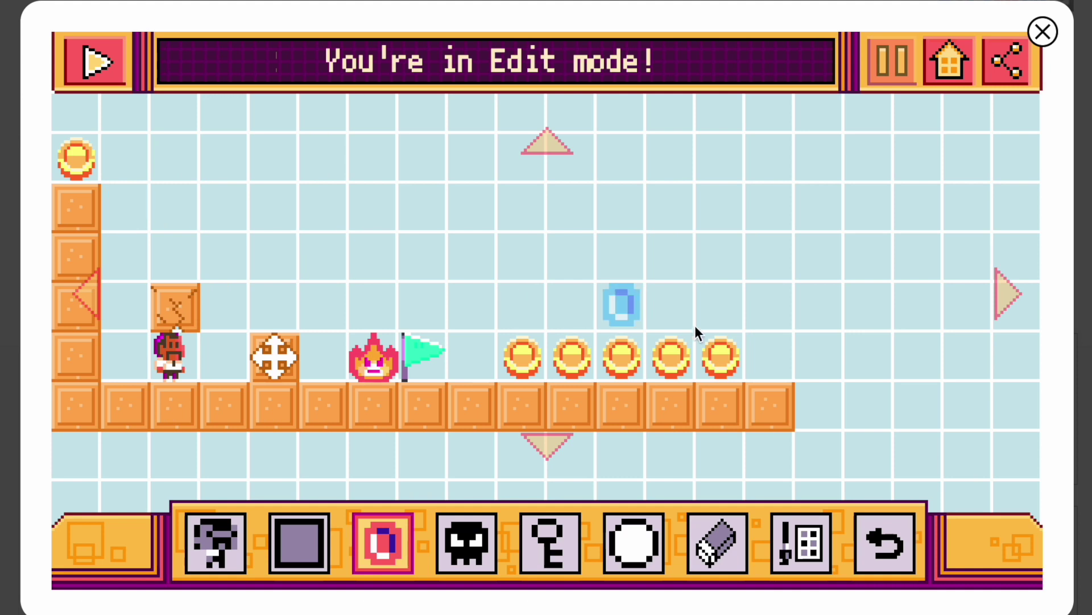
- Place a star on the floor between the character and the pushable block
left_click(401, 528)
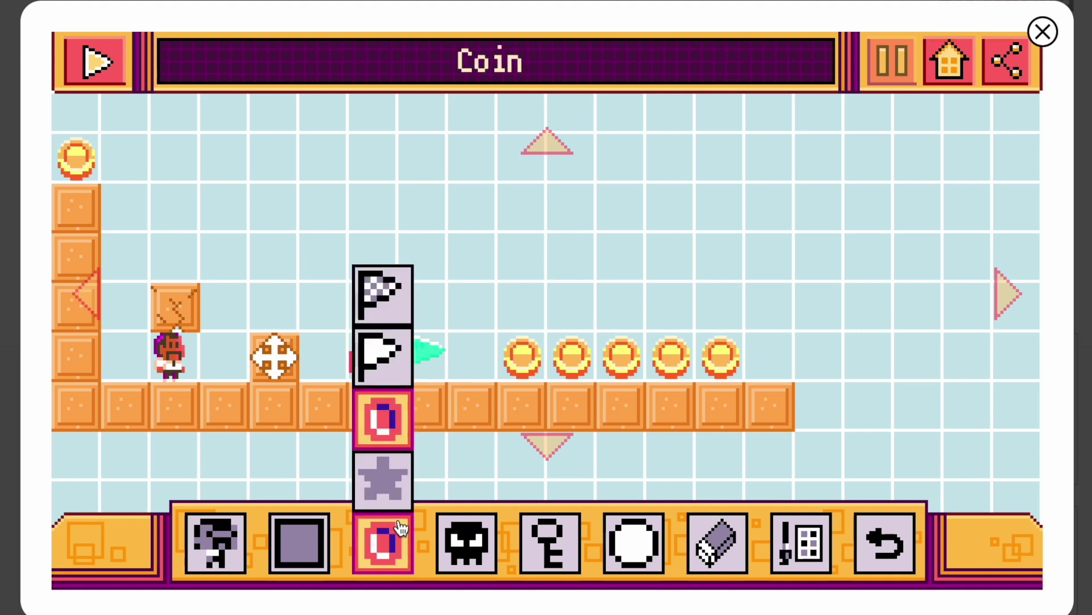
left_click(388, 477)
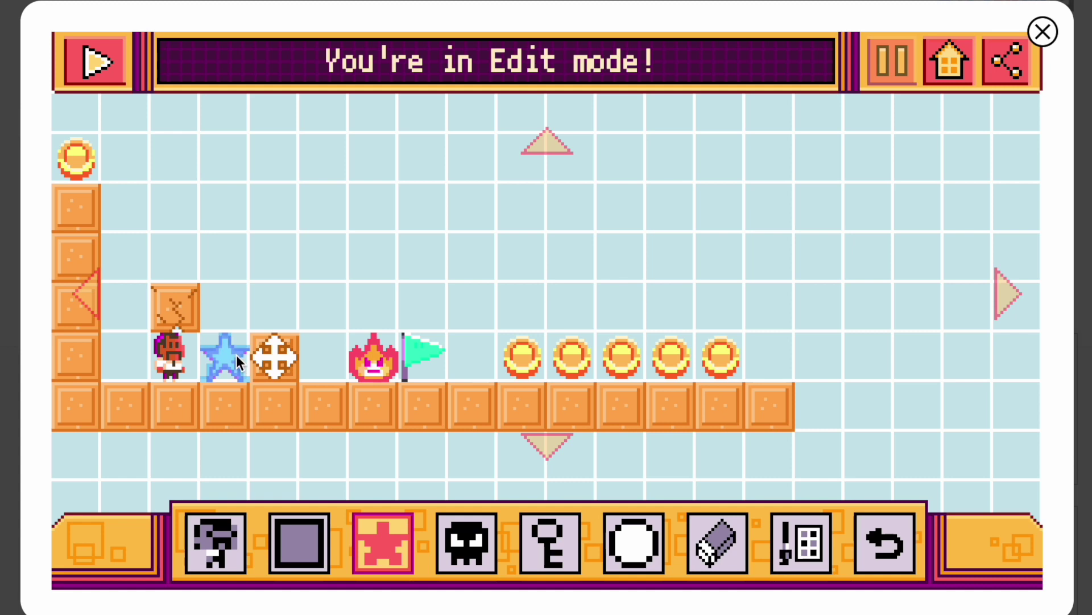
left_click(383, 542)
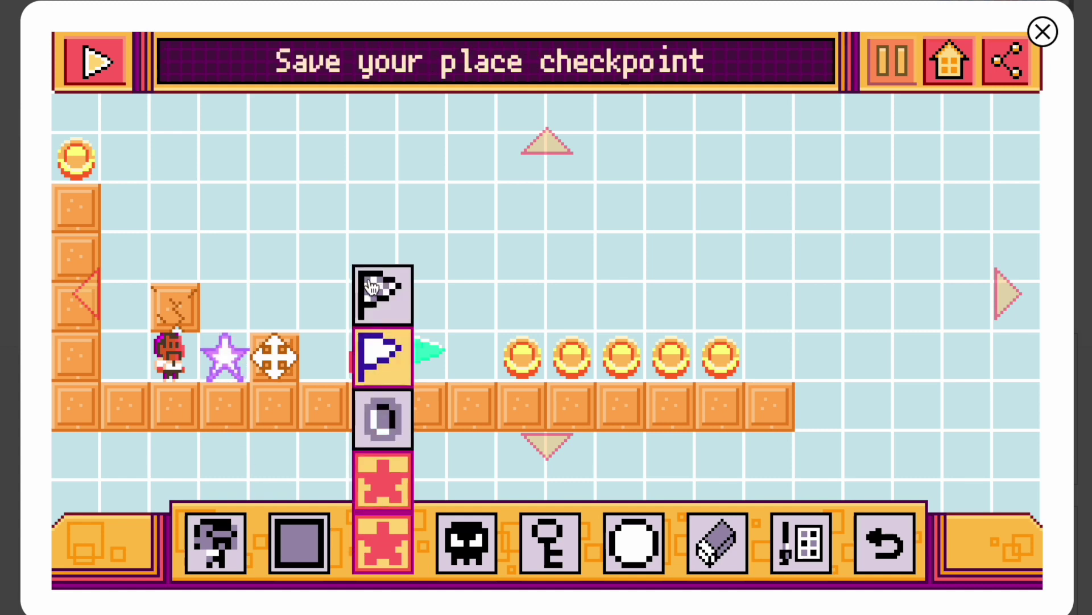
left_click(381, 300)
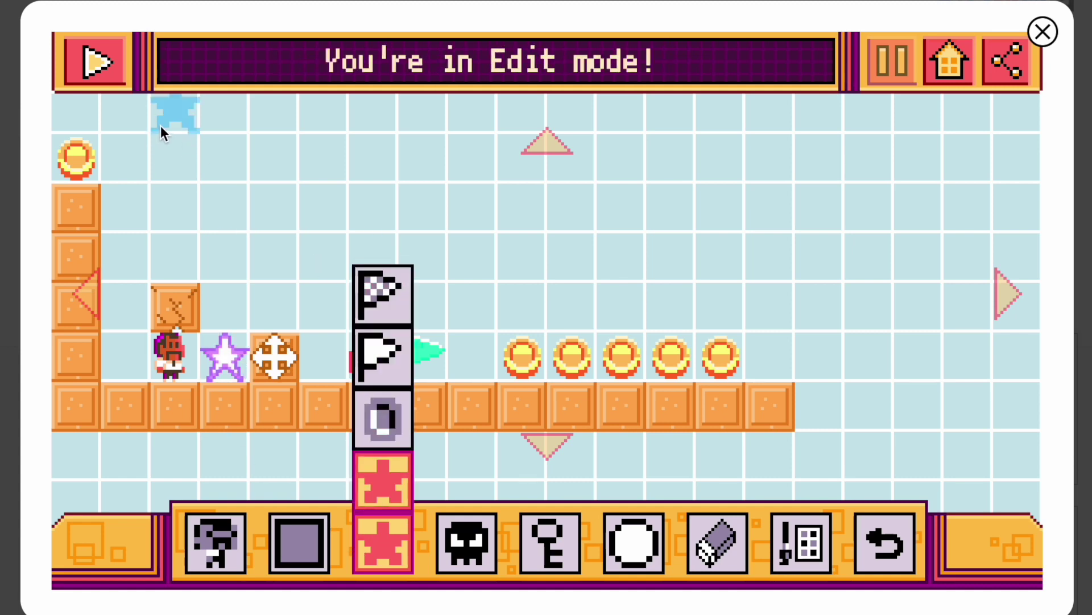
- Run the level and test breaking the cracked block, taking the star, passing the flame and checkpoint, and collecting the floor coins
left_click(102, 74)
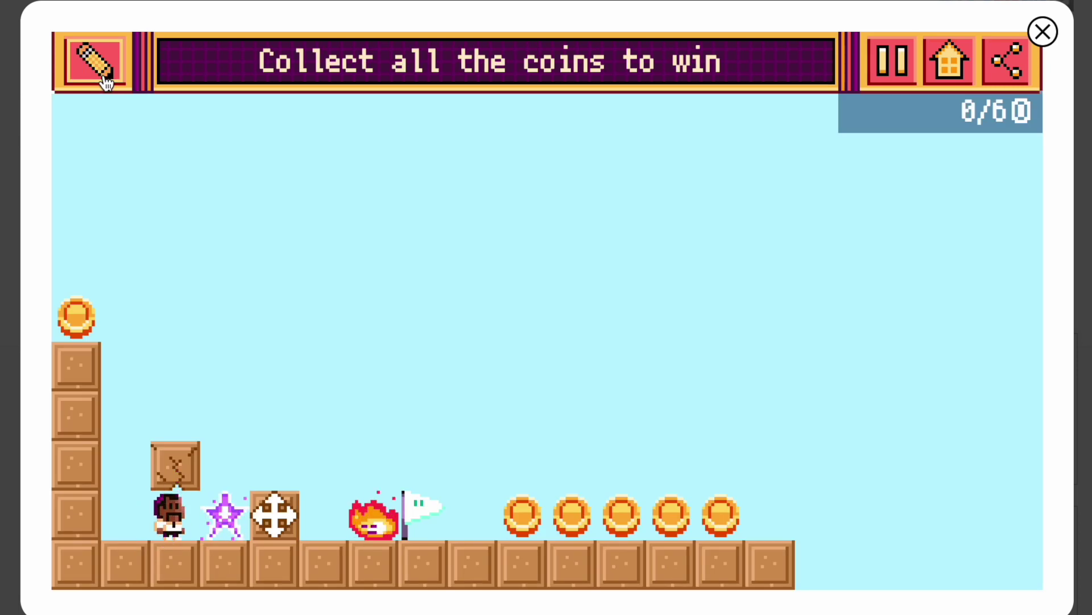
key("Up")
key("Right")
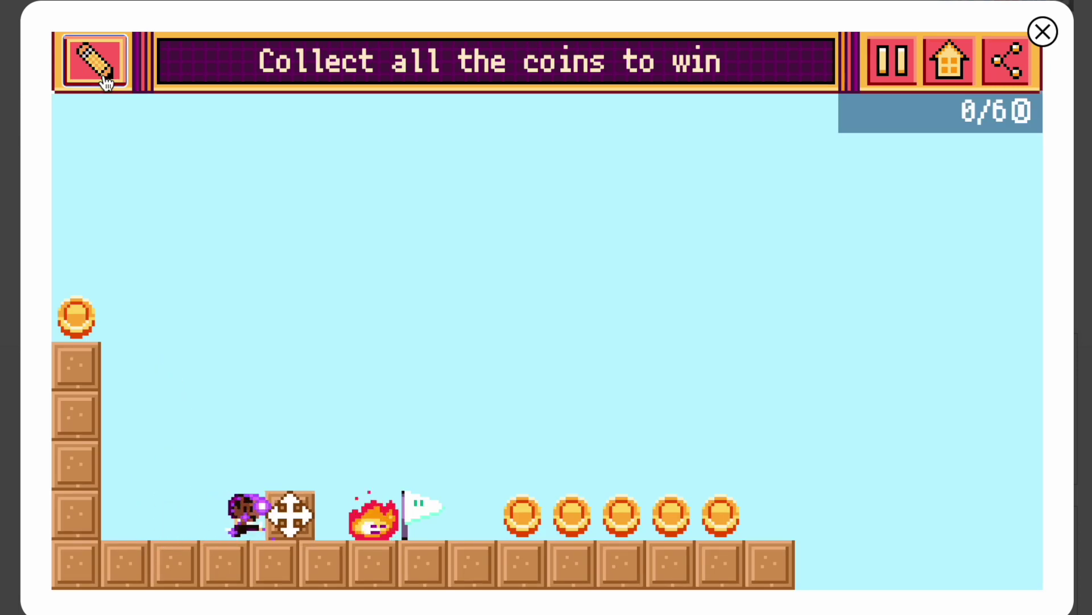
key("Up")
key("Right")
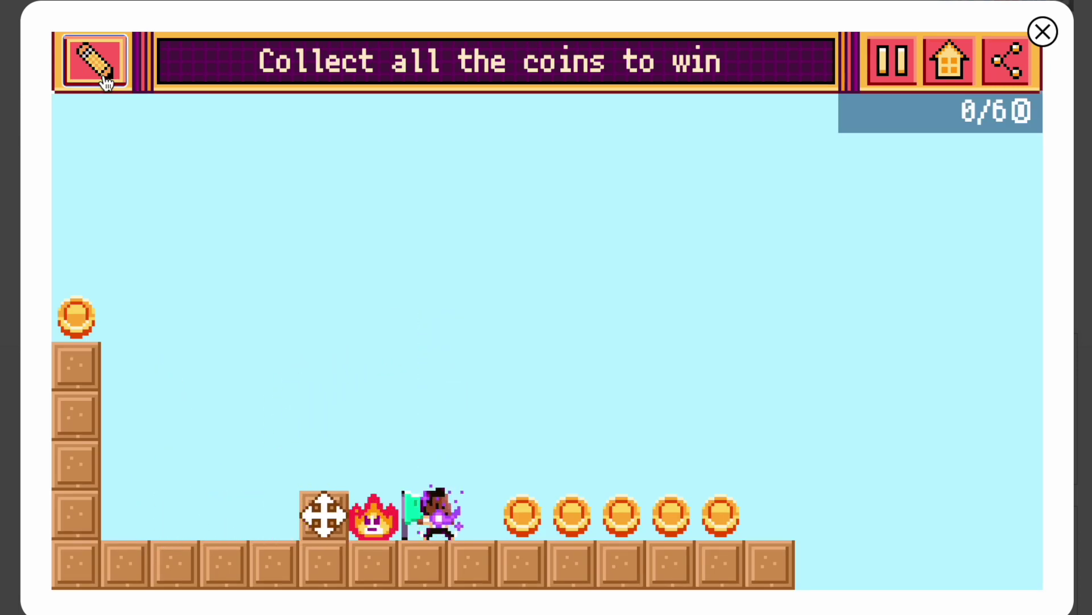
key("Right")
key("Up")
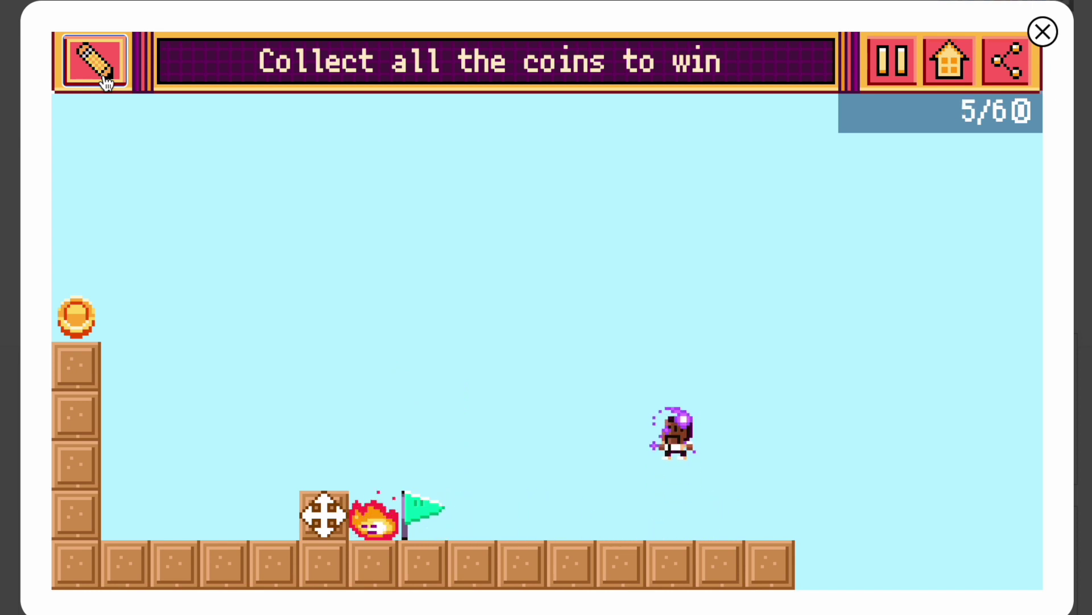
- Return to editing the level and place a basic enemy on the floor directly right of the last coin
left_click(106, 81)
left_click(1002, 302)
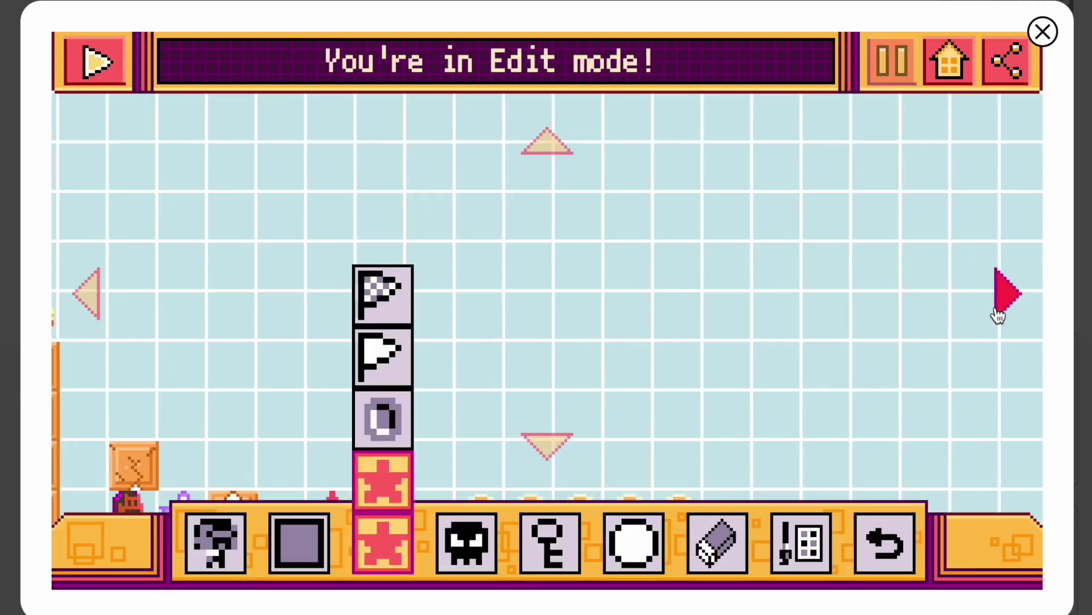
left_click(546, 447)
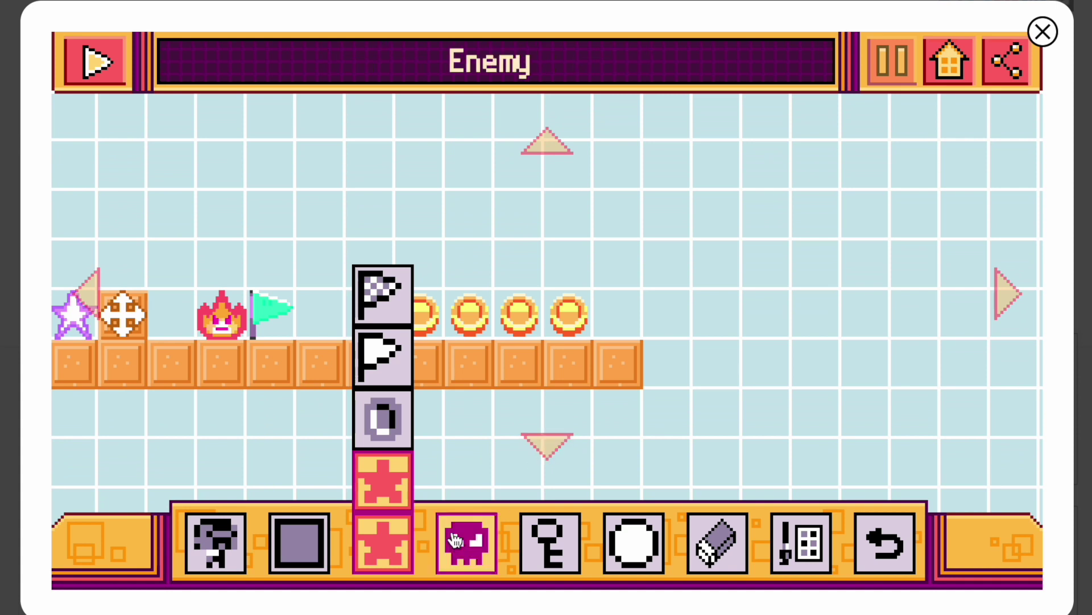
left_click(476, 532)
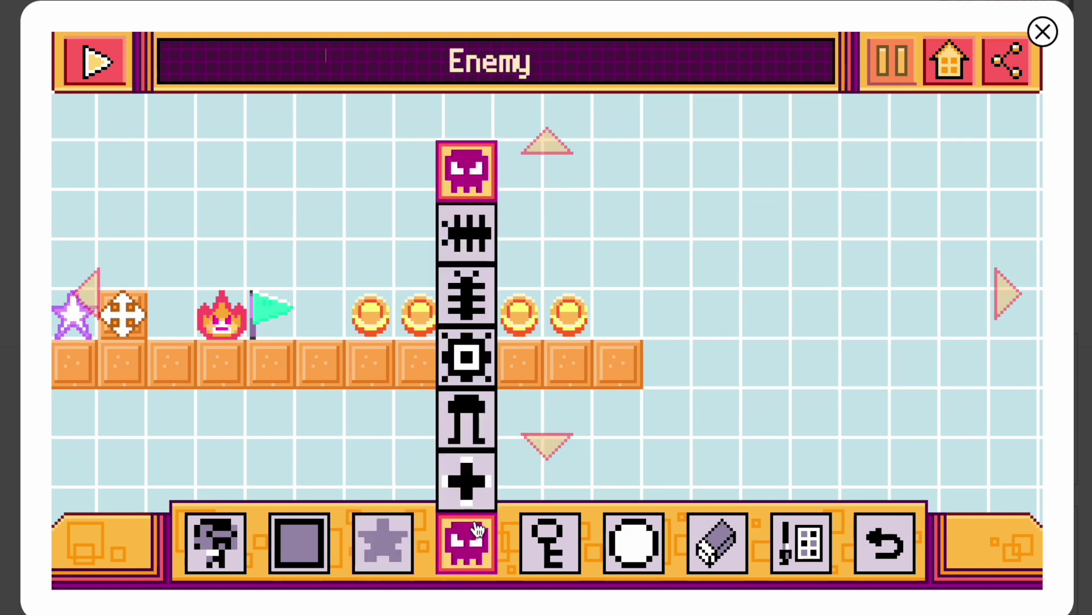
left_click(621, 296)
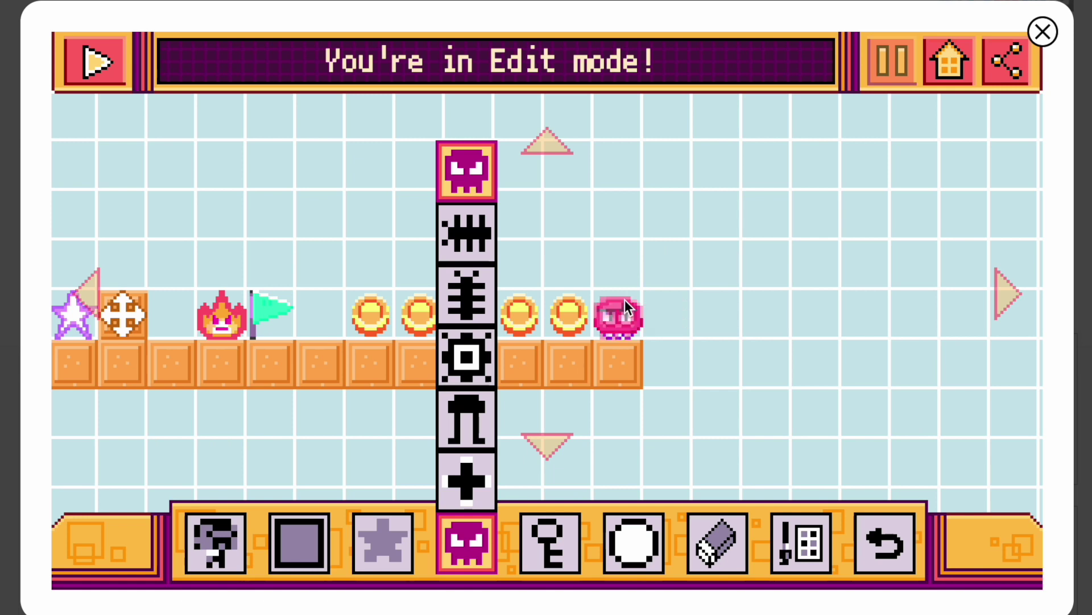
- Extend the floor by four more solid blocks and place a horizontal enemy two cells right of the basic enemy
left_click(294, 548)
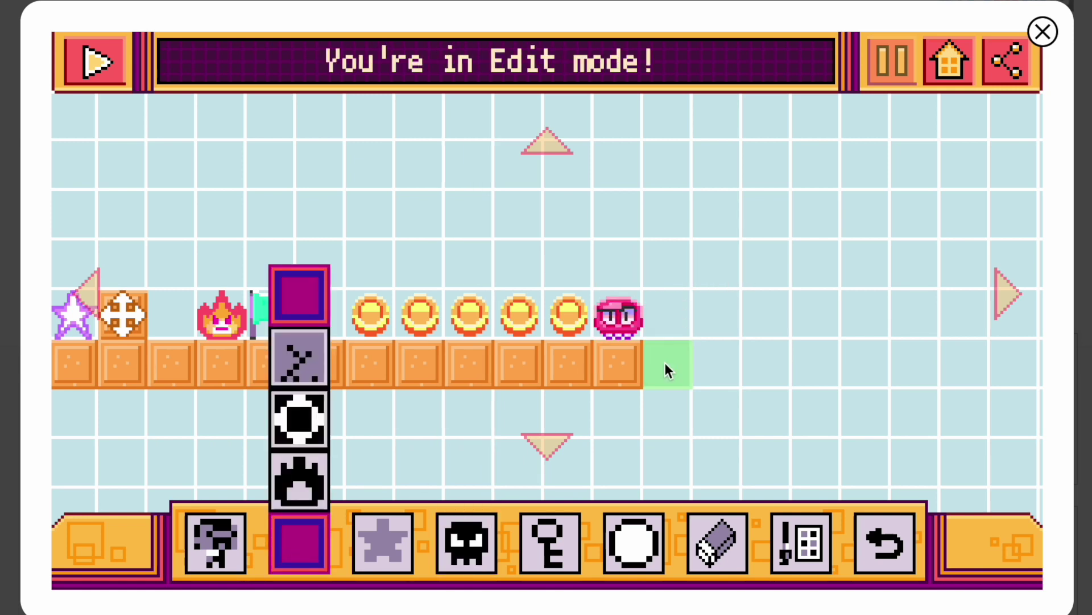
left_click_drag(681, 350, 821, 355)
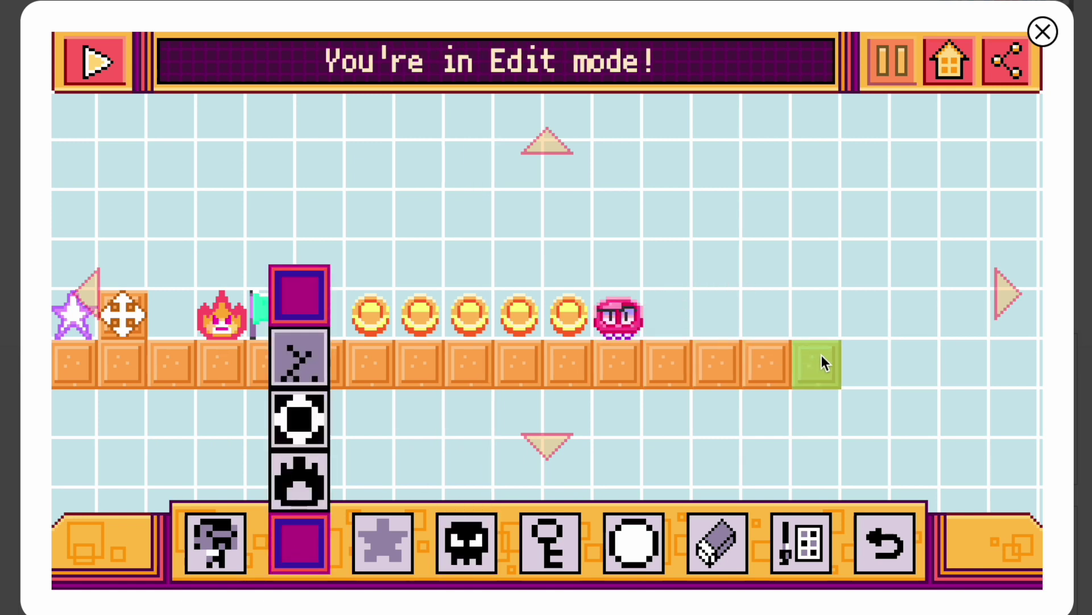
left_click(472, 518)
left_click(466, 232)
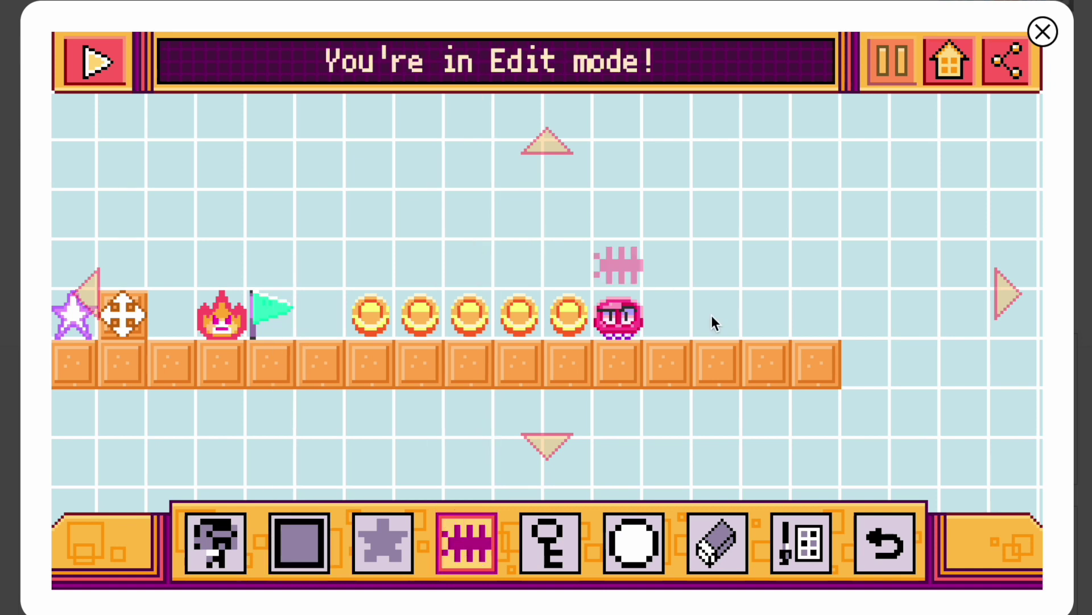
left_click(716, 320)
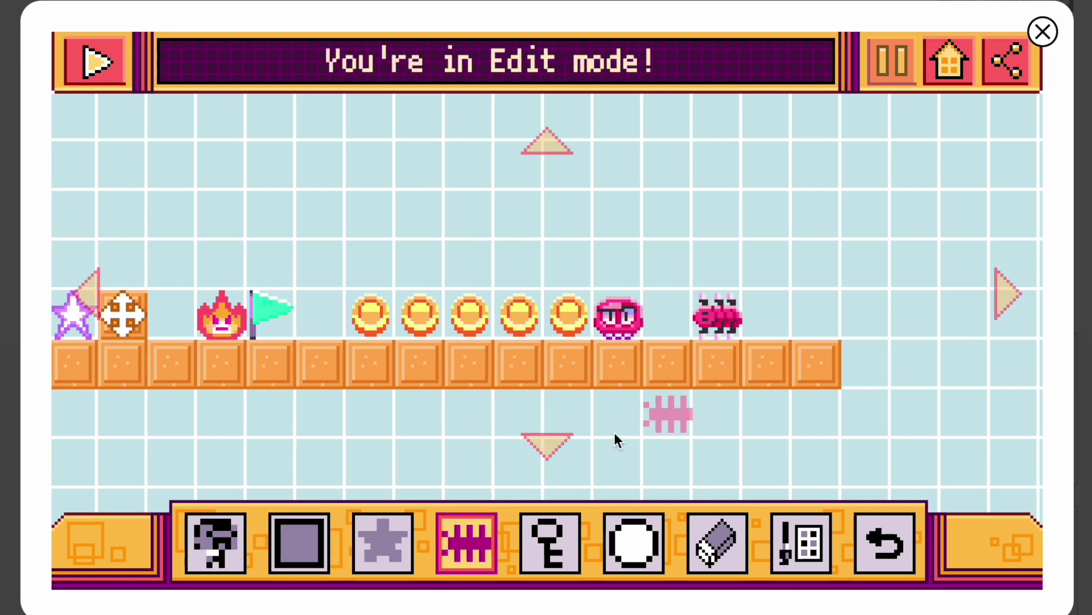
- Place a solid block on the floor's last cell and another one four cells above it
left_click(291, 557)
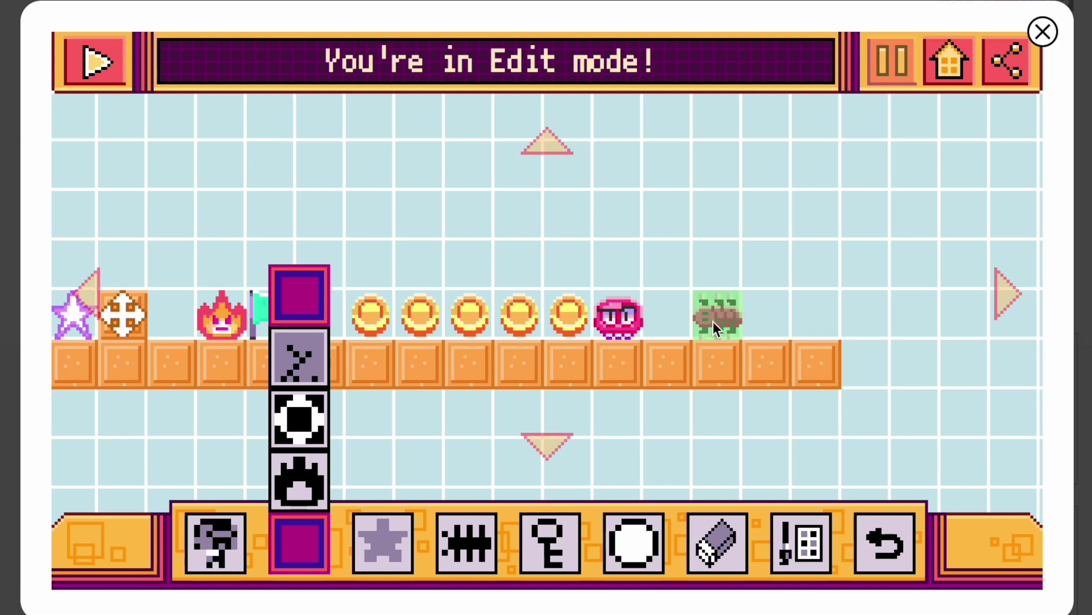
left_click(810, 309)
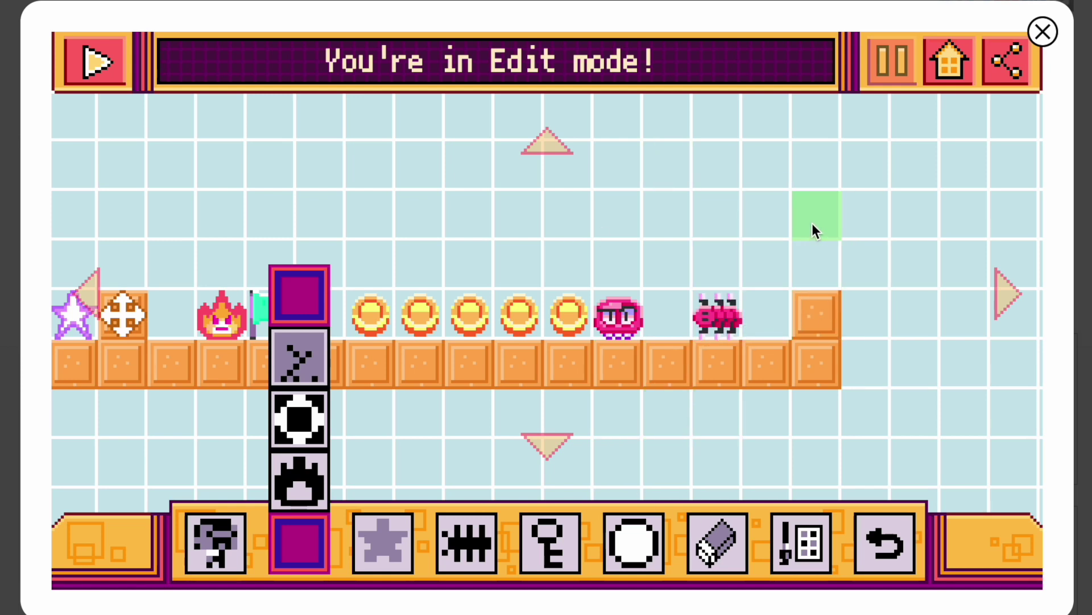
left_click(818, 131)
- Place a vertical enemy directly on top of the lower block at the floor's right end
left_click(396, 532)
left_click(396, 532)
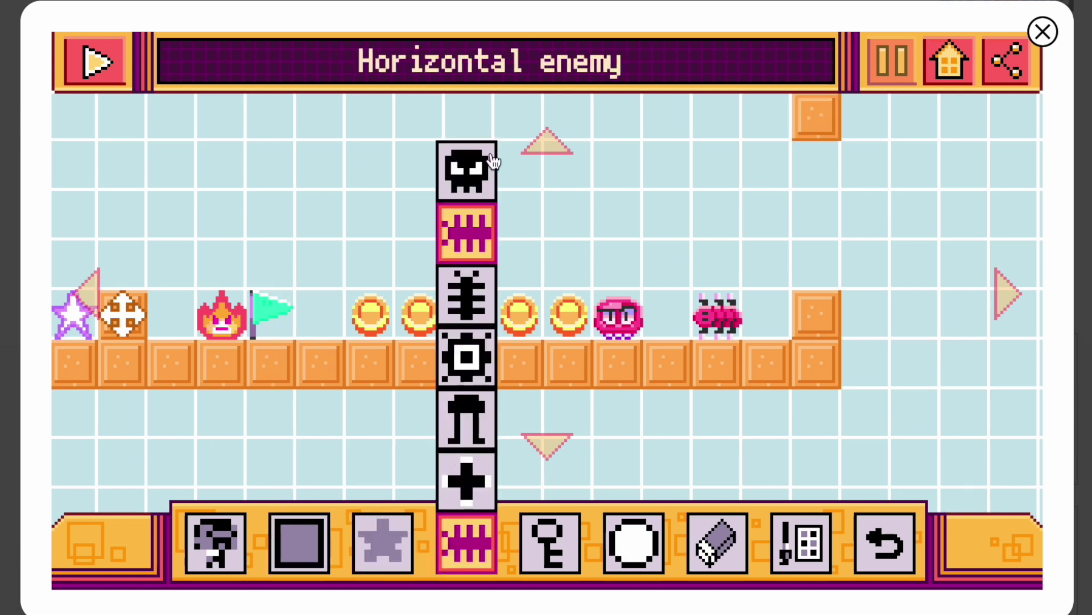
left_click(472, 297)
left_click(811, 258)
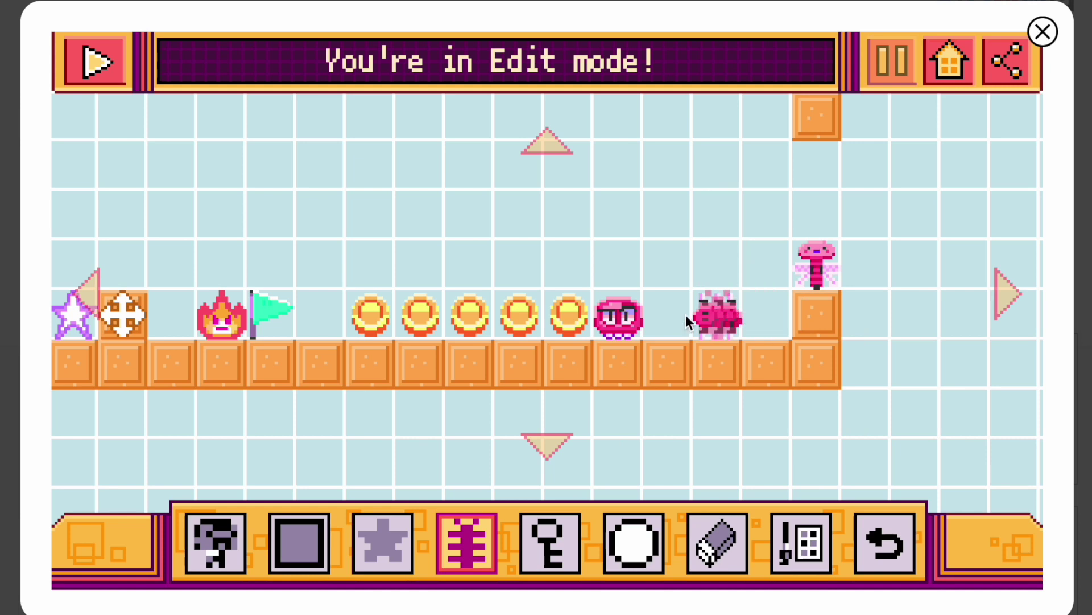
- Place a spiky round enemy in the air between the basic and horizontal enemies, one cell above their row
left_click(467, 541)
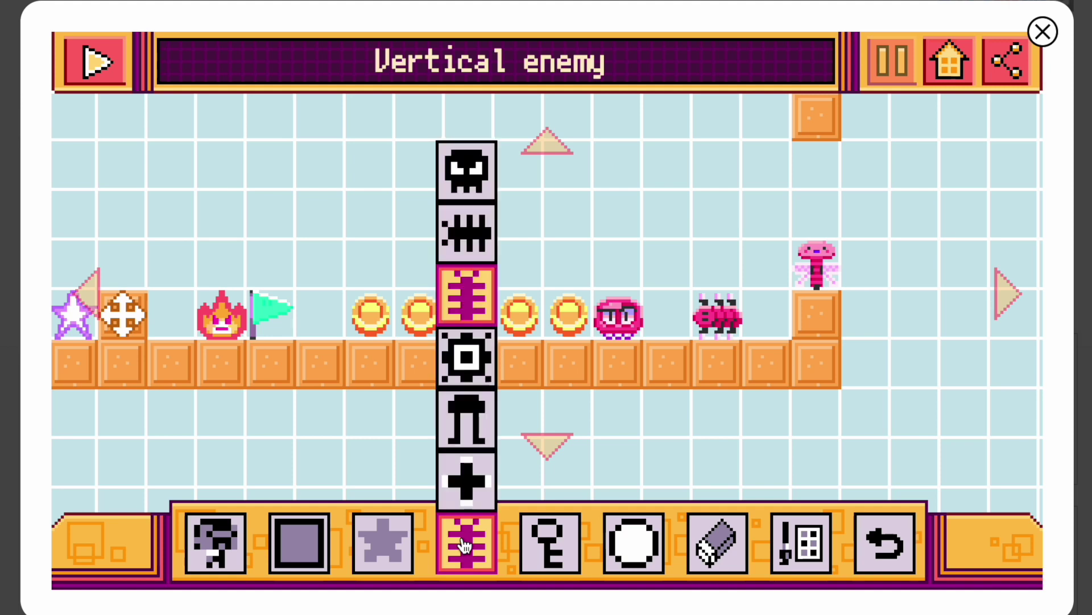
left_click(466, 358)
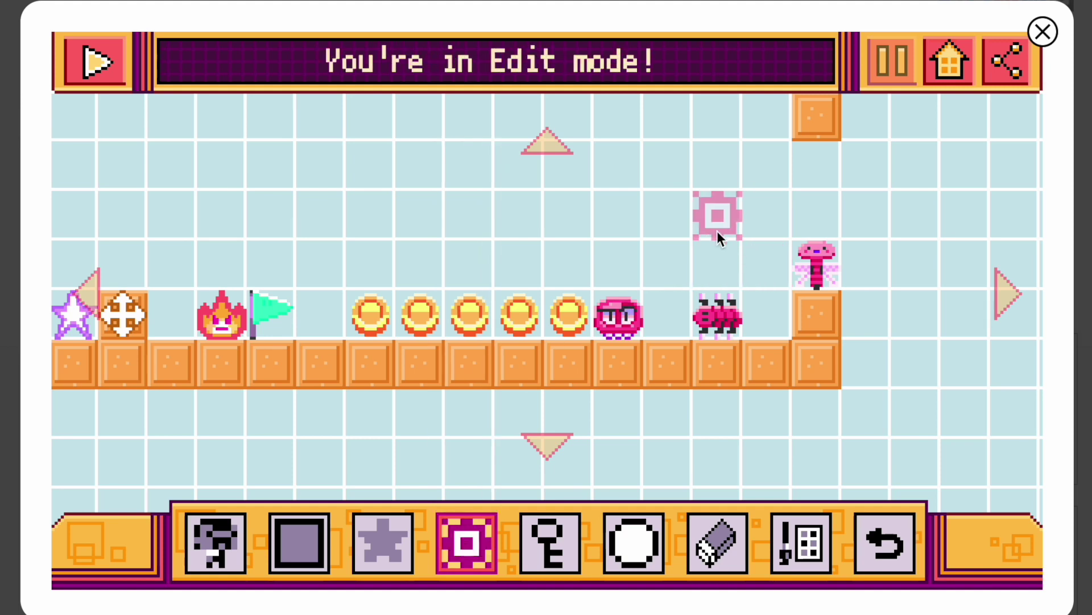
left_click(671, 254)
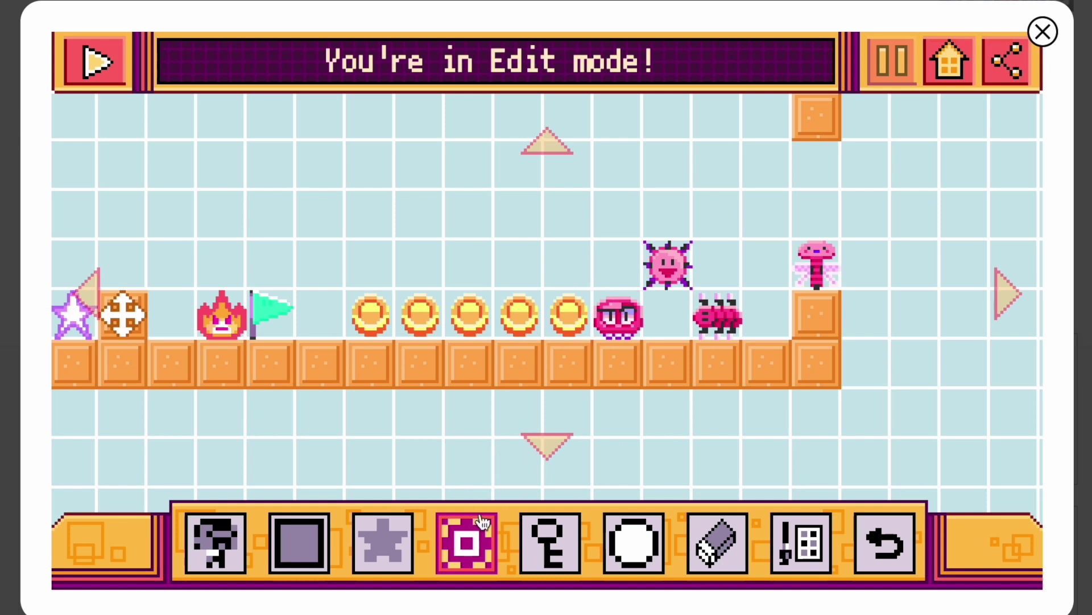
- Place a chasing enemy on the floor between the pushable block and the flame
left_click(473, 540)
left_click(479, 428)
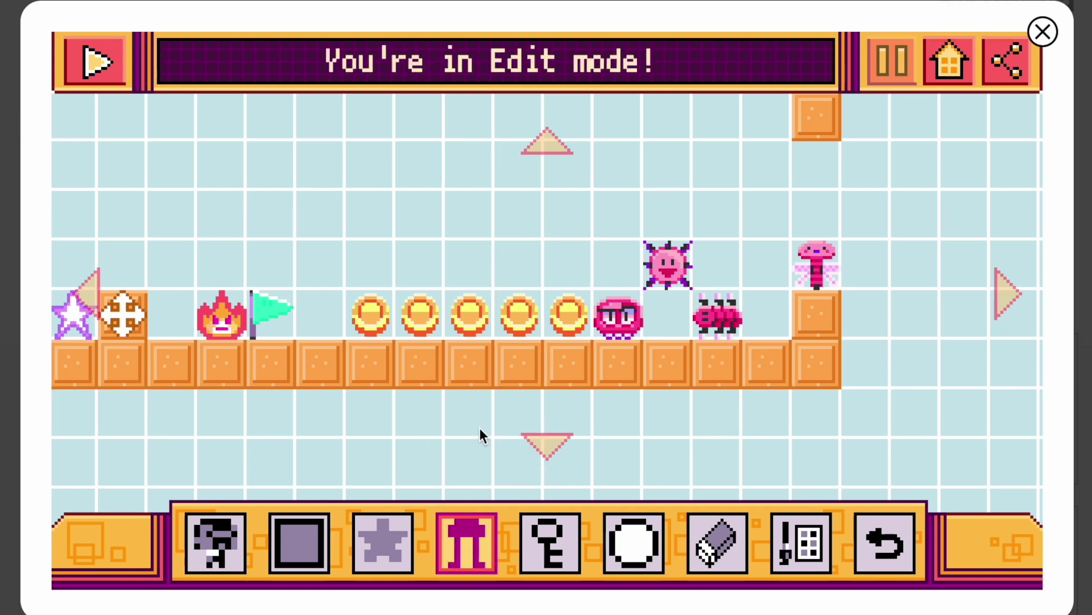
left_click(96, 295)
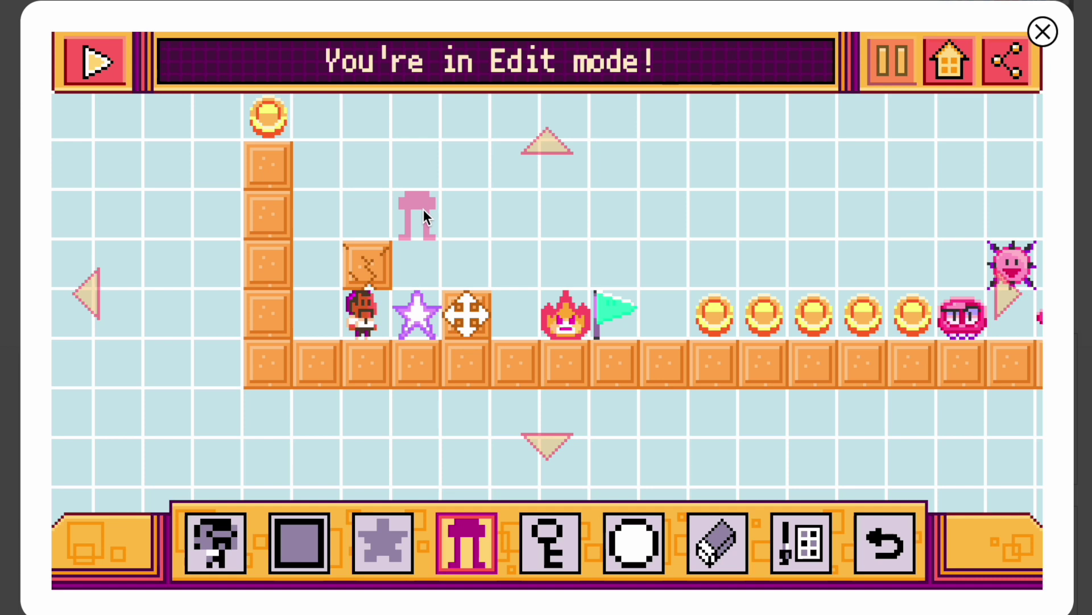
left_click(527, 304)
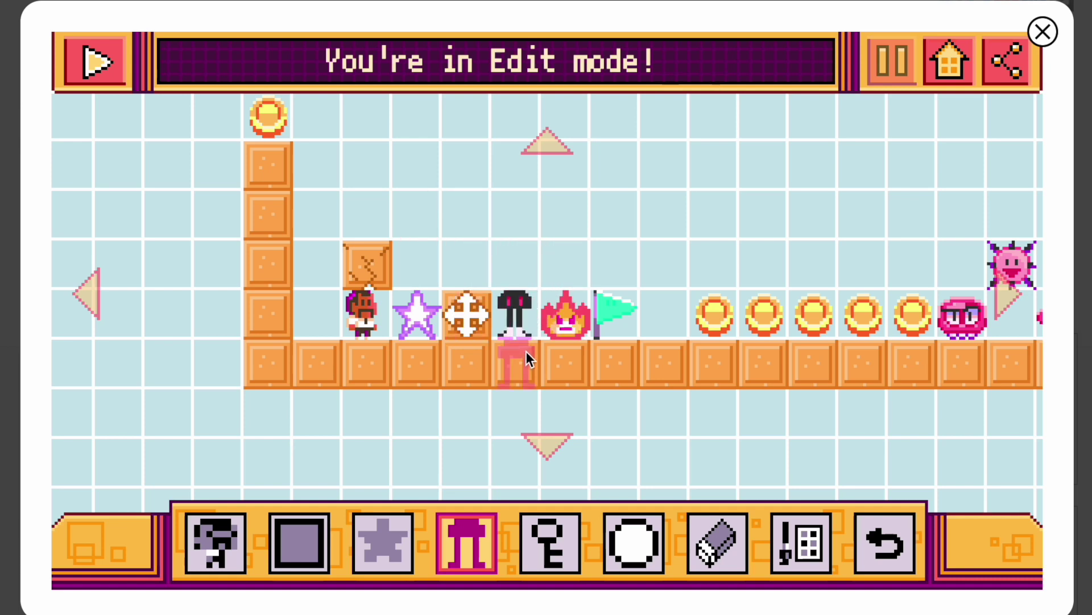
- Place a cross-shaped shooting enemy in the air three cells above the first coin of the floor row
left_click(477, 536)
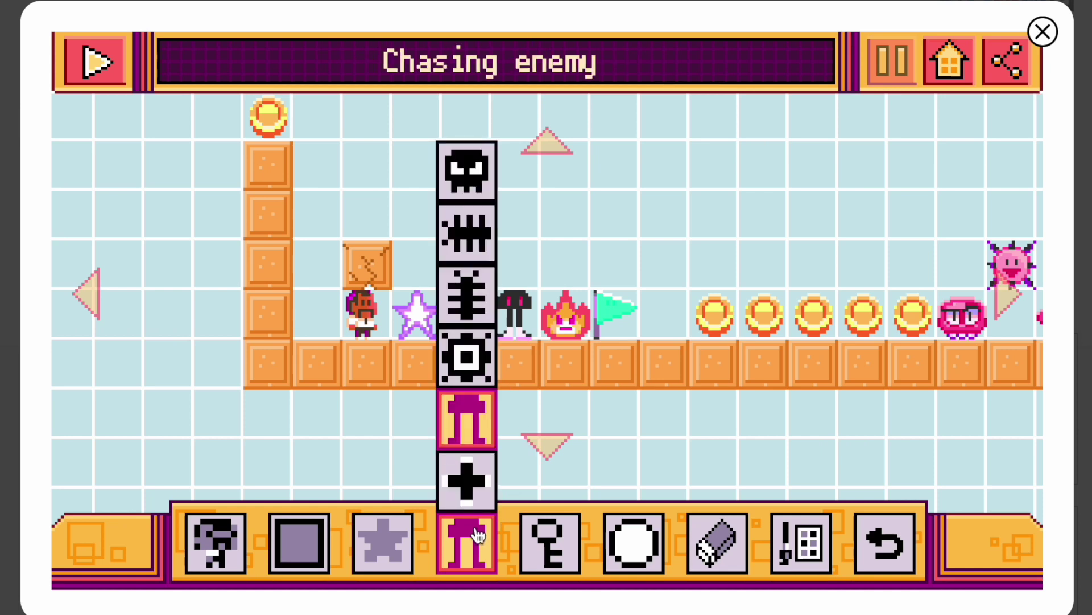
left_click(477, 494)
left_click(726, 150)
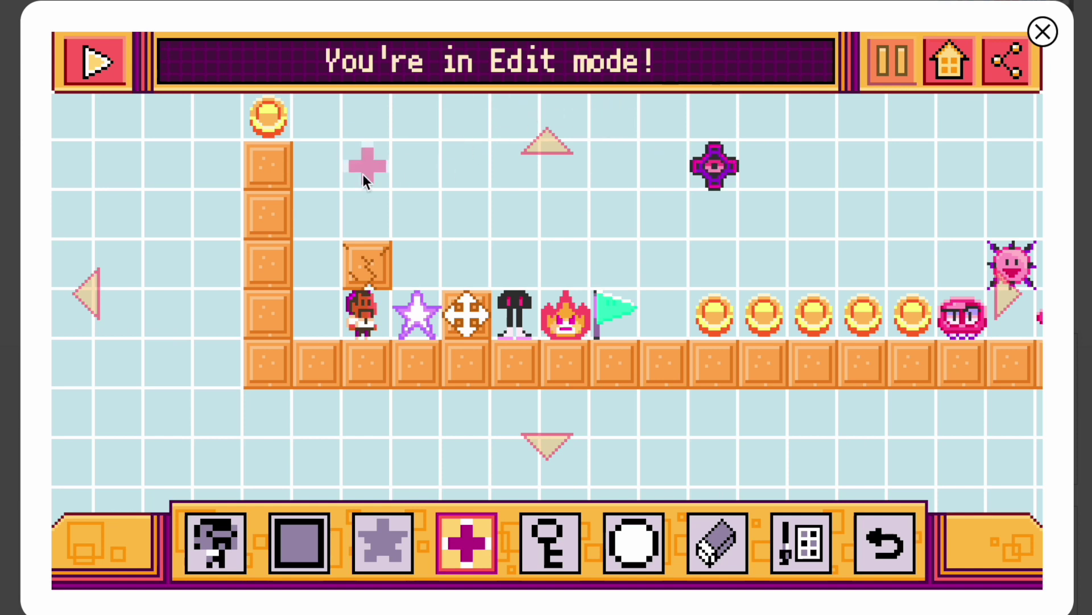
- Playtest the level, taking the star power-up and collecting the tower-top coin and the five floor coins
left_click(96, 64)
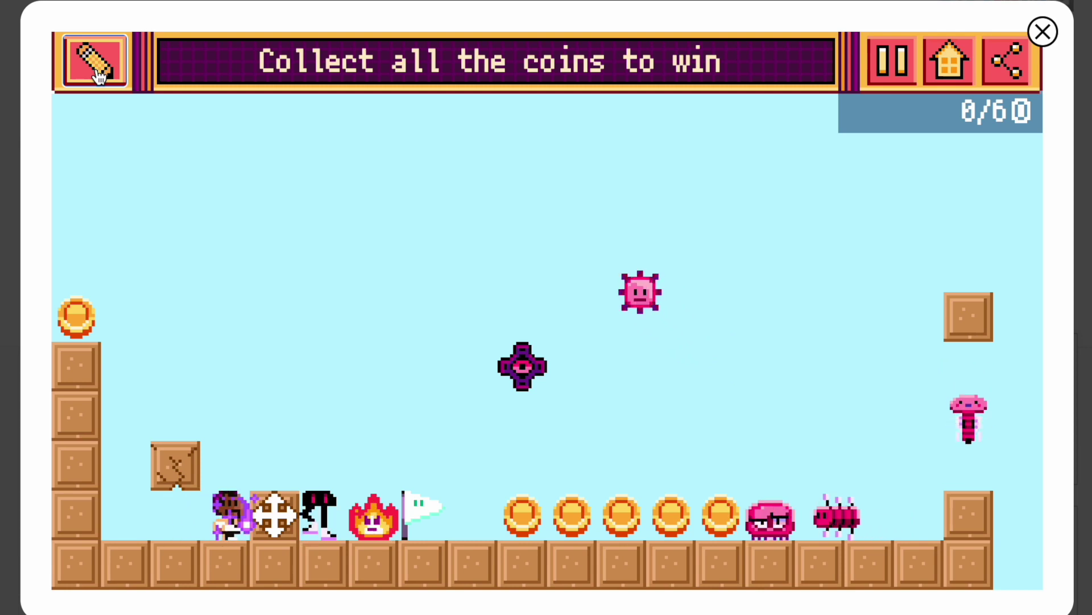
key("Left")
key("Up")
key("Right")
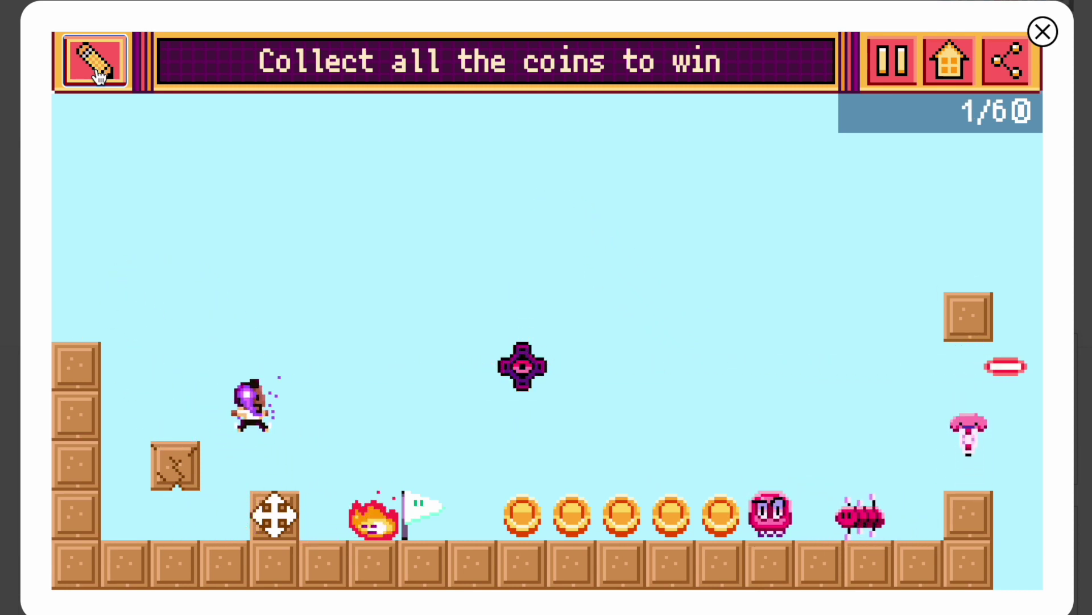
key("Left")
key("Up")
key("Right")
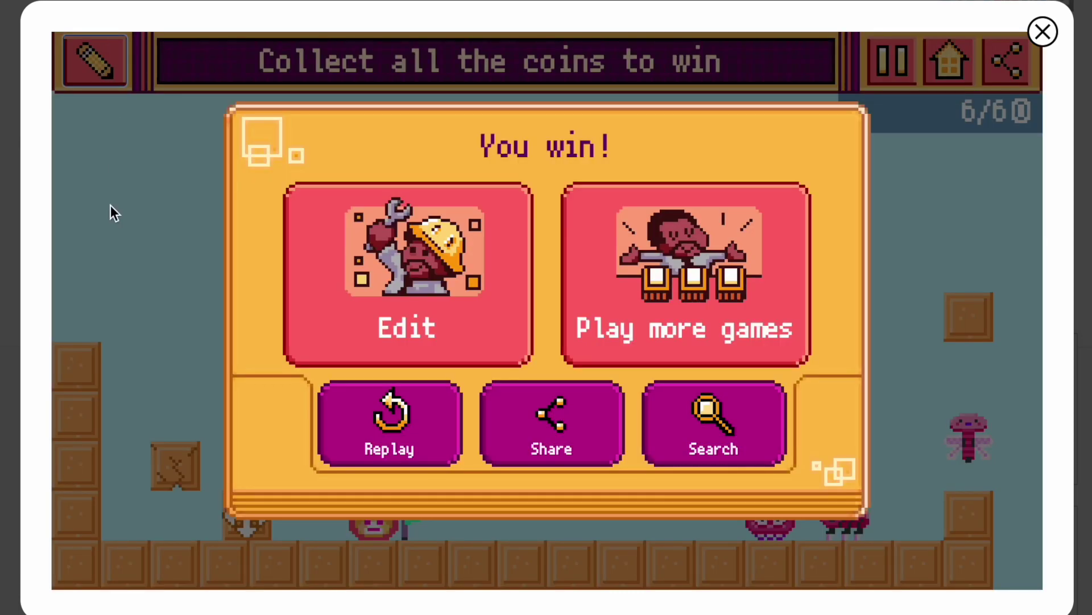
- Replay the level, picking up the star and jumping past the pushable block, chasing enemy and flame
left_click(446, 458)
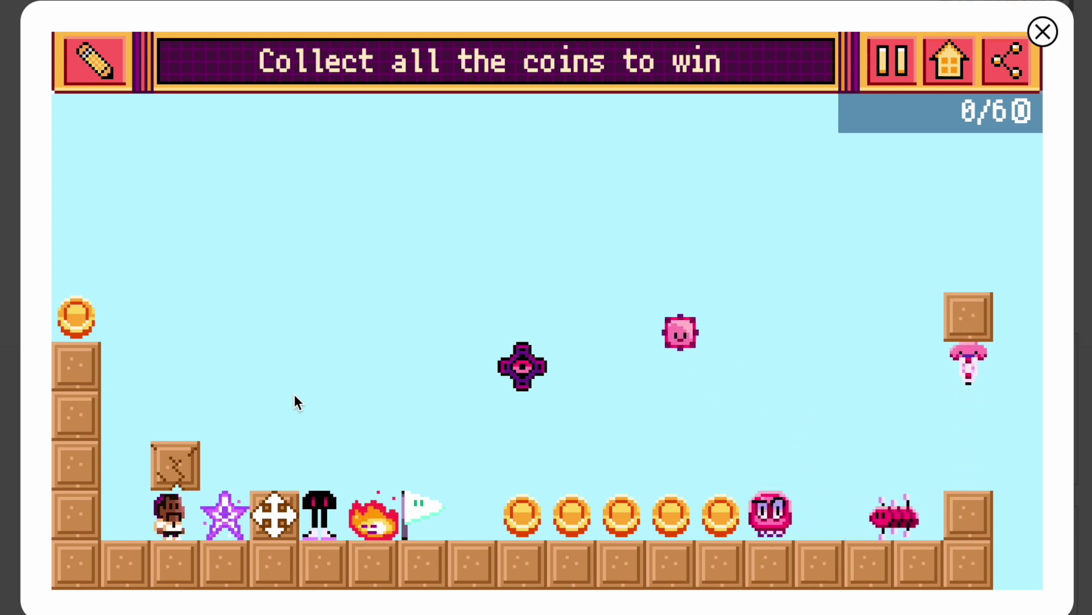
key("Right")
key("Up")
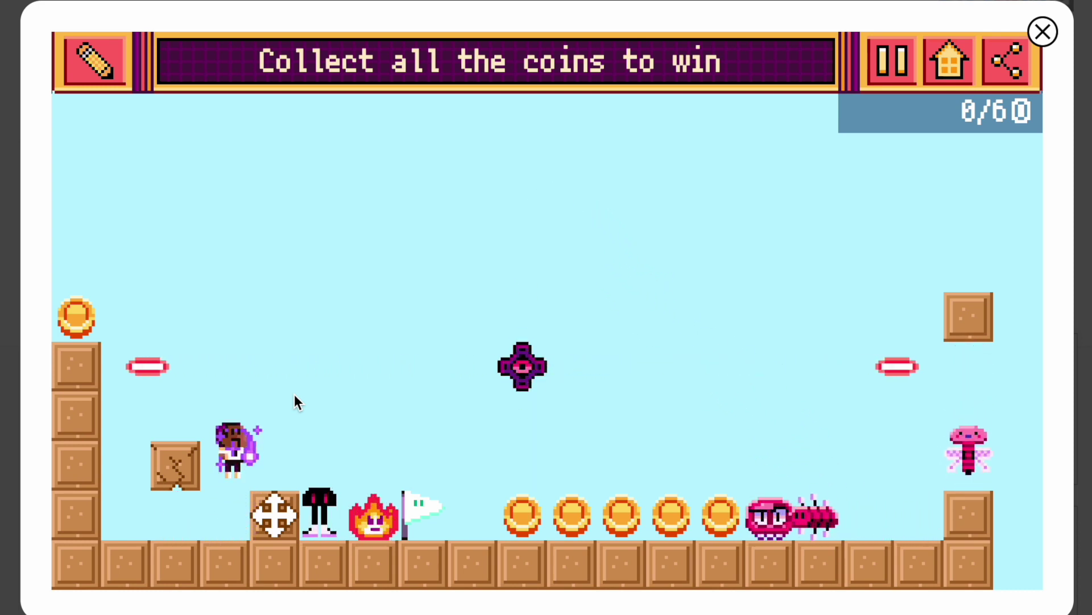
key("Right")
key("Up")
key("Left")
key("Right")
key("Up")
key("Right")
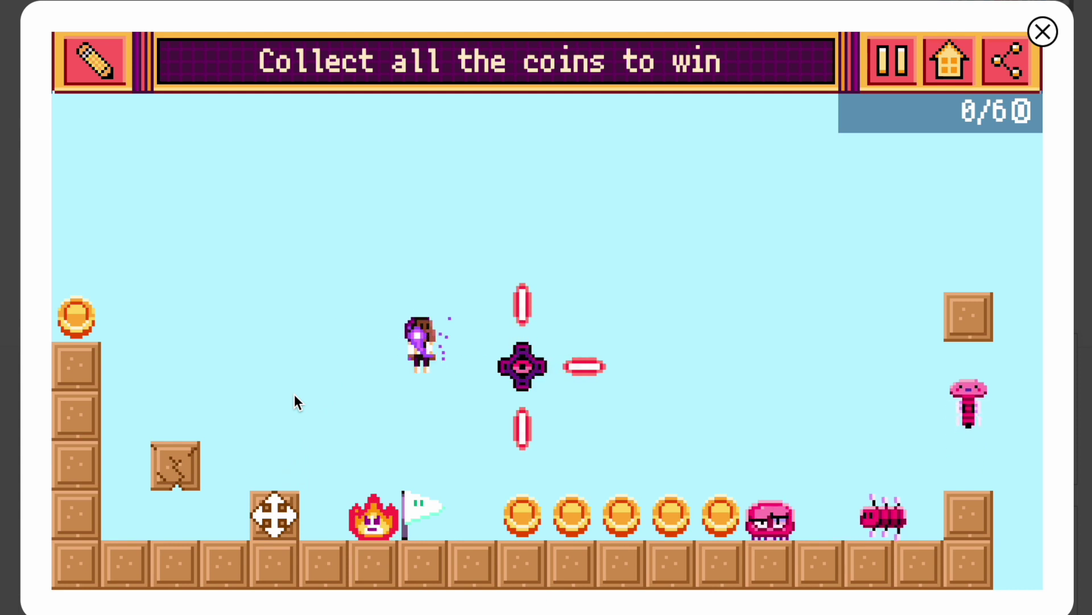
- Activate the checkpoint flag and collect the five coins on the floor while avoiding the enemies
key("Up")
key("Right")
key("Left")
key("Up")
key("Right")
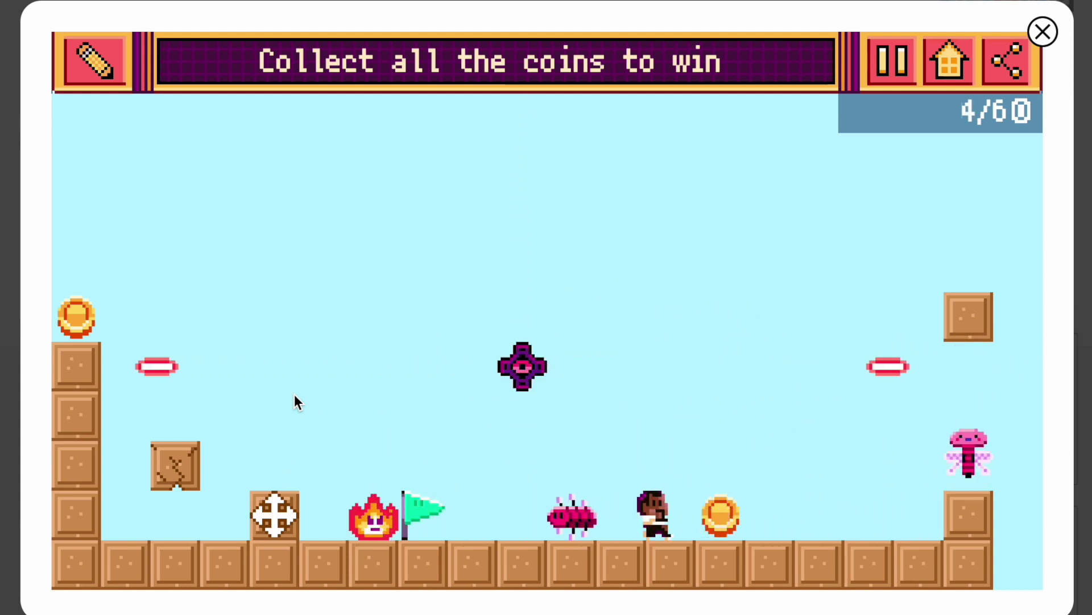
key("Up")
key("Right")
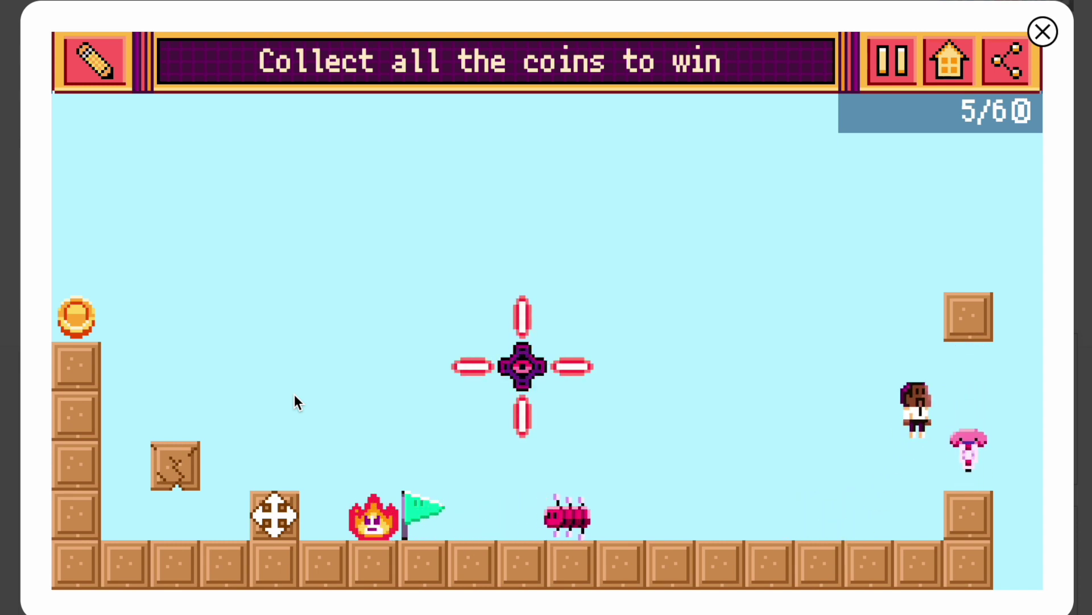
- Test the vertical and horizontal enemies near the floor's right end by jumping onto them
key("Up")
key("Left")
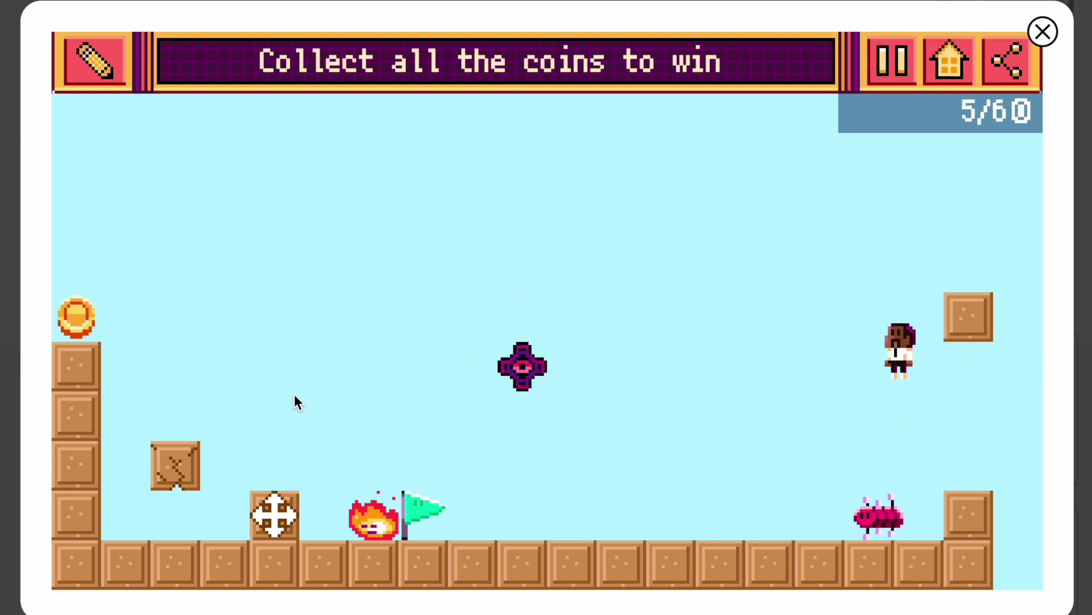
key("Right")
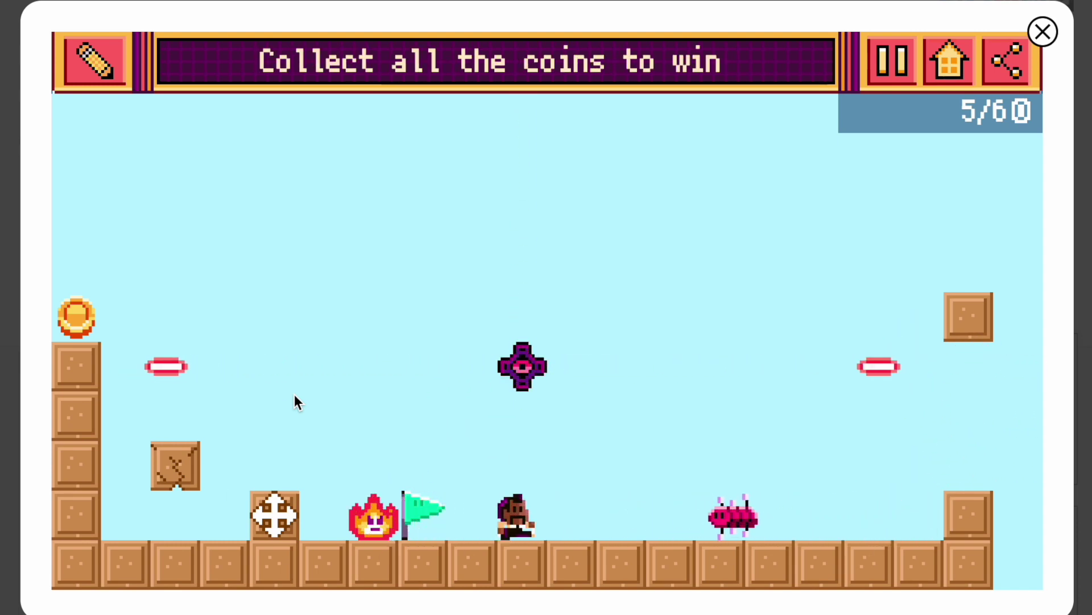
key("Up")
key("Left")
key("Right")
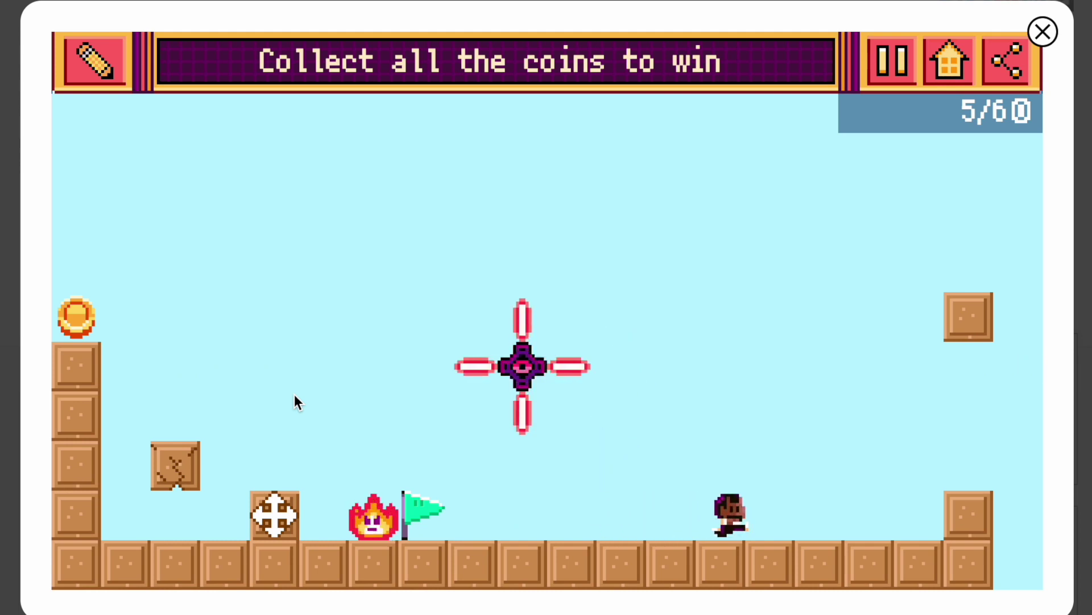
- Return to editing and extend the floor's right end with six more solid blocks
left_click(118, 63)
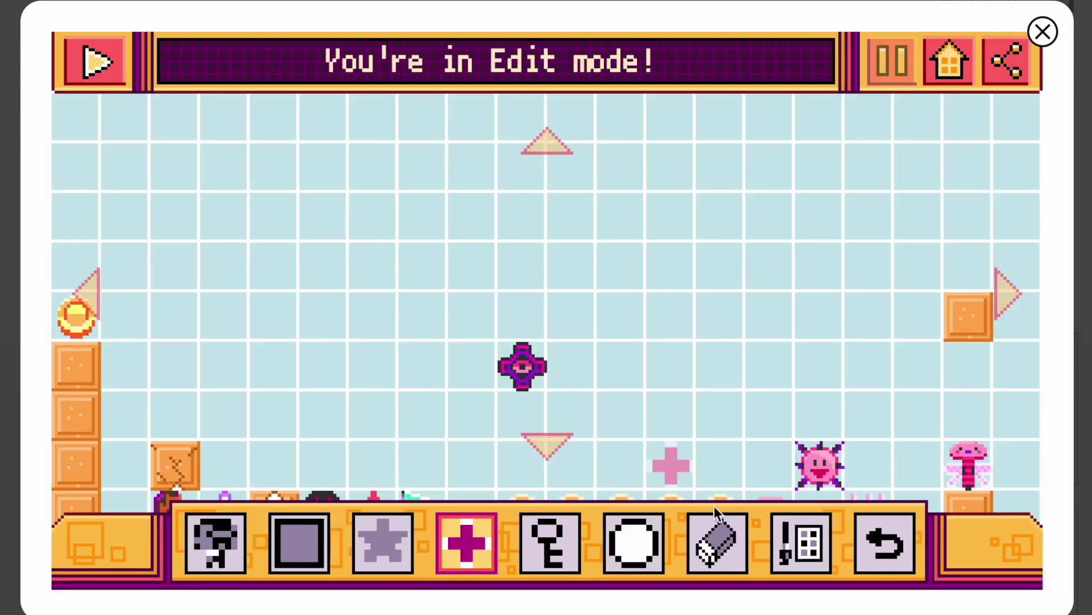
left_click(1008, 290)
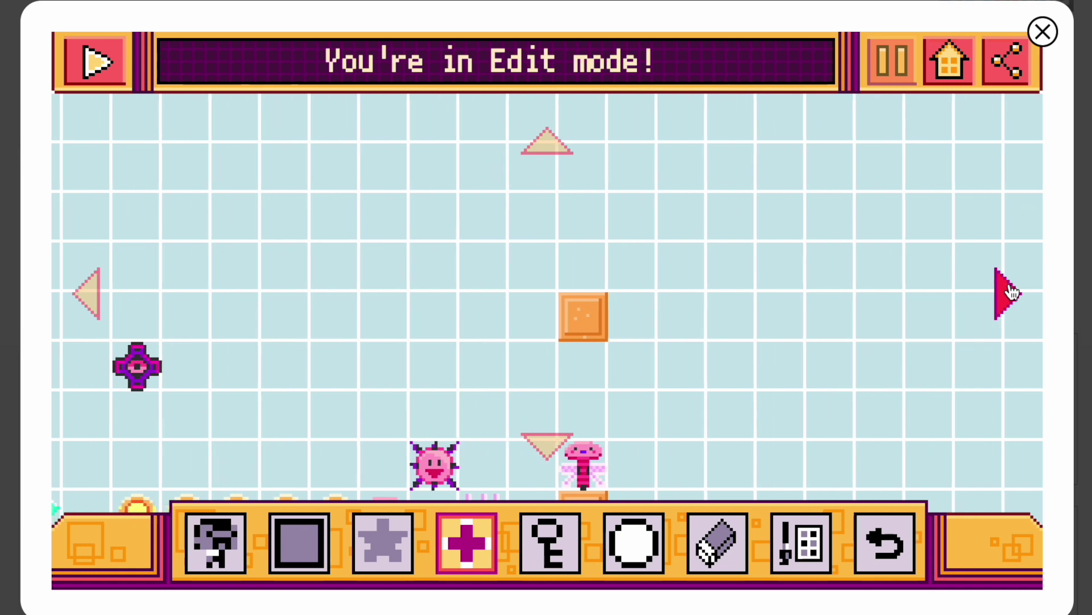
left_click(568, 443)
left_click(568, 442)
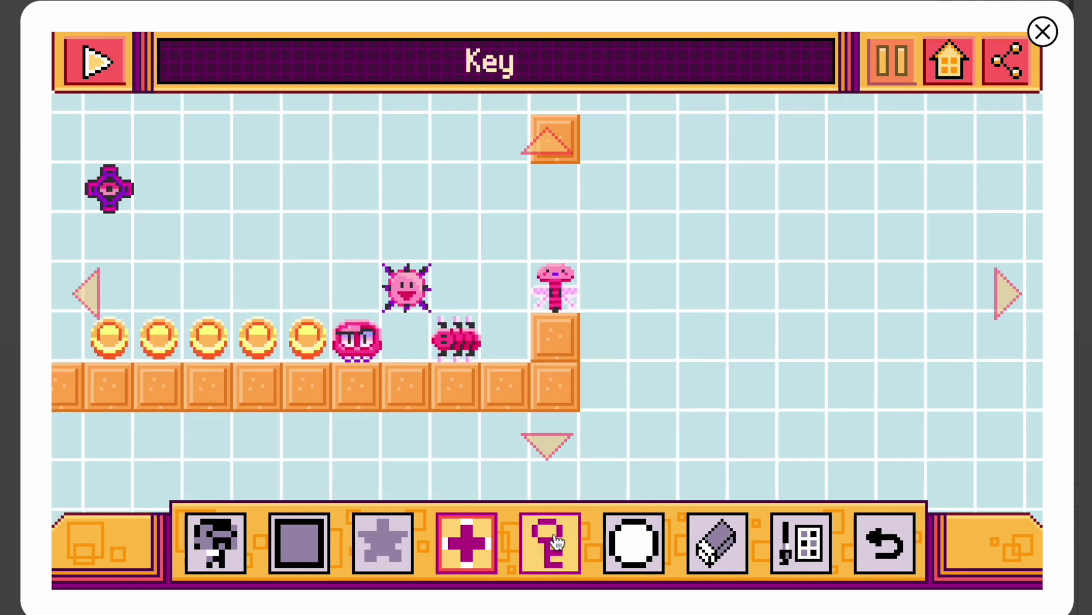
left_click(298, 542)
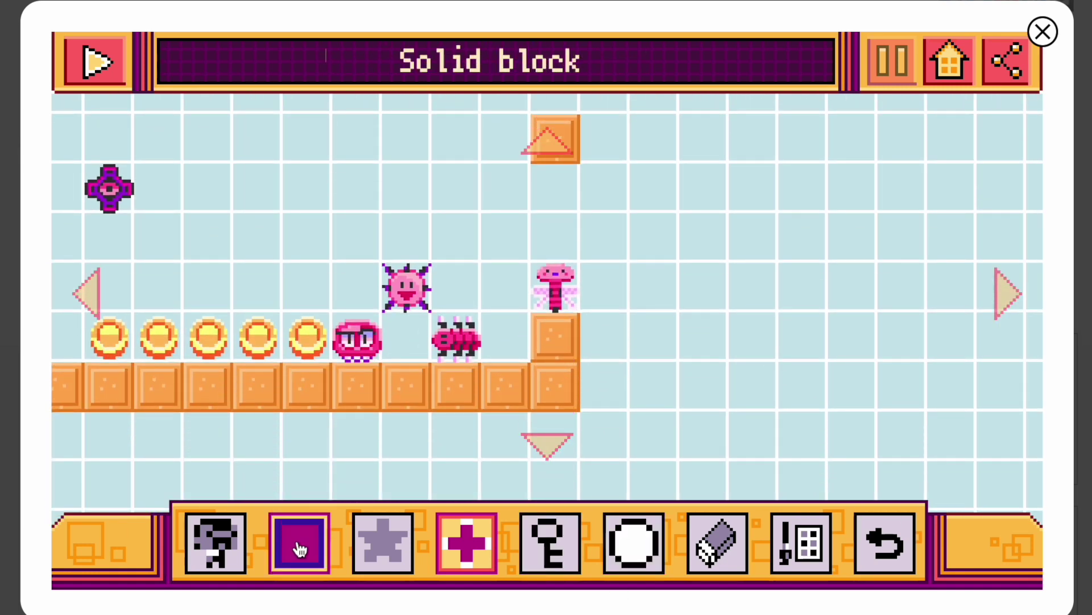
left_click_drag(624, 373, 853, 376)
- Place a key in the air two cells right of the vertical enemy and a lock block on the new floor
left_click(550, 537)
left_click(660, 292)
left_click(561, 401)
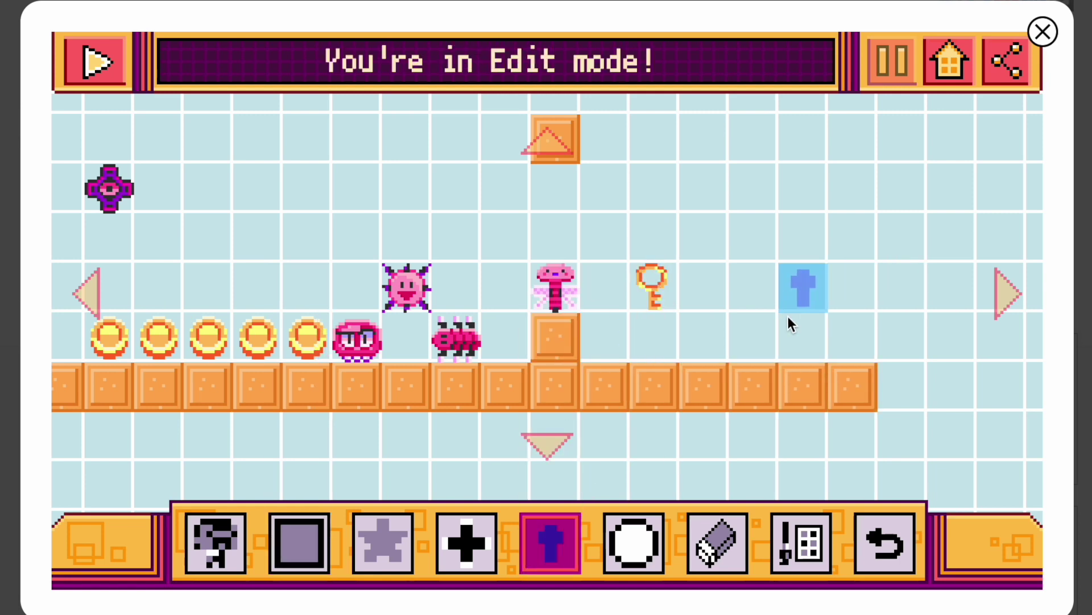
left_click(766, 326)
- Enclose the cell behind the lock block with three solid blocks and place a coin inside it
left_click(299, 542)
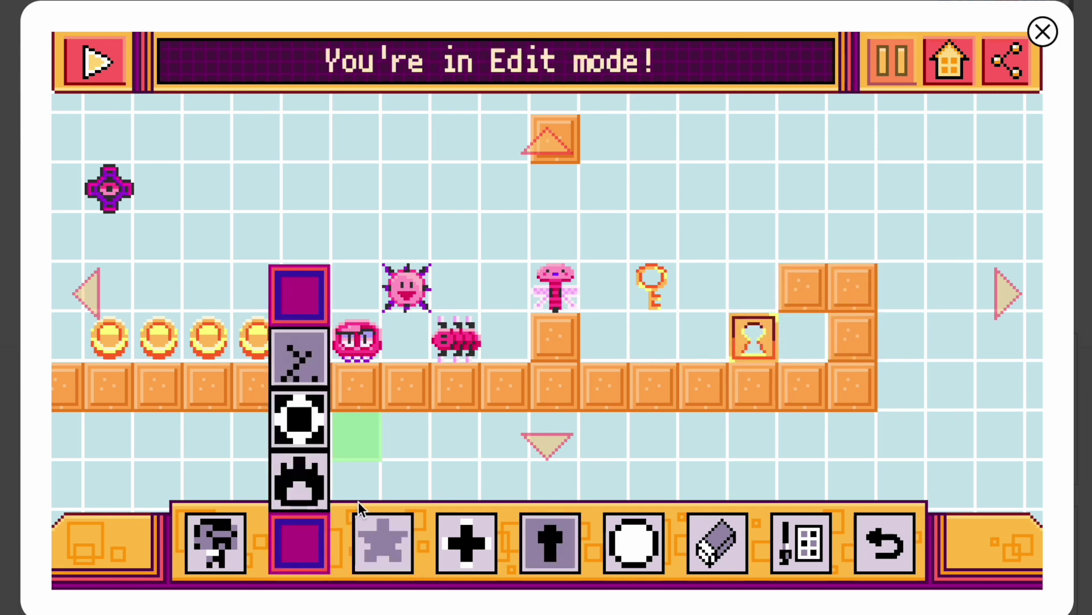
left_click(382, 541)
left_click(379, 445)
left_click(814, 335)
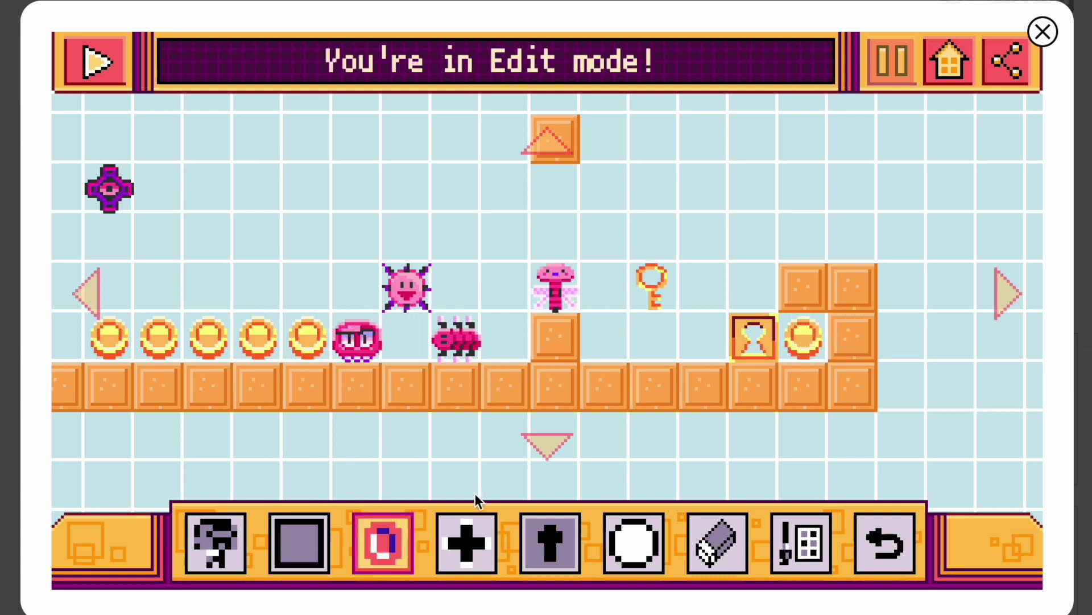
- Place a pair of portals, one on top of the lock block and one beside the tower-top coin
left_click(573, 547)
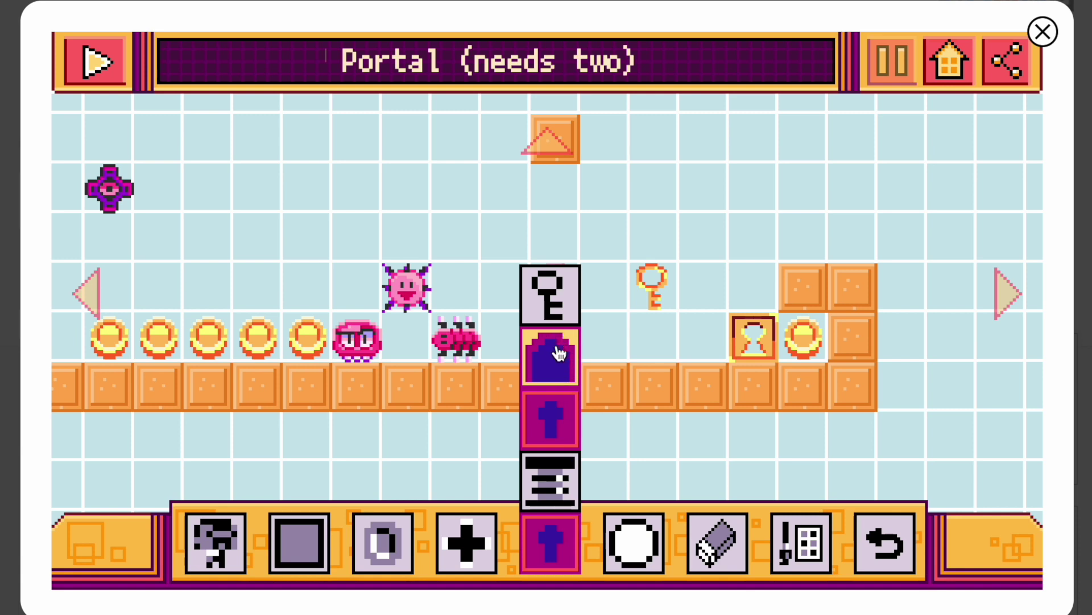
left_click(559, 354)
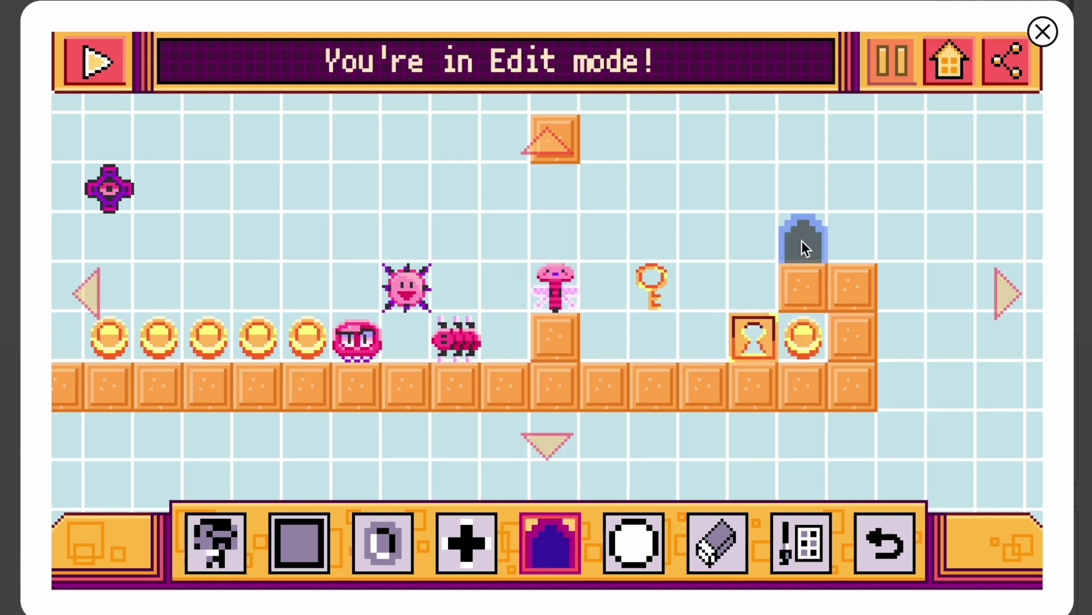
left_click(763, 272)
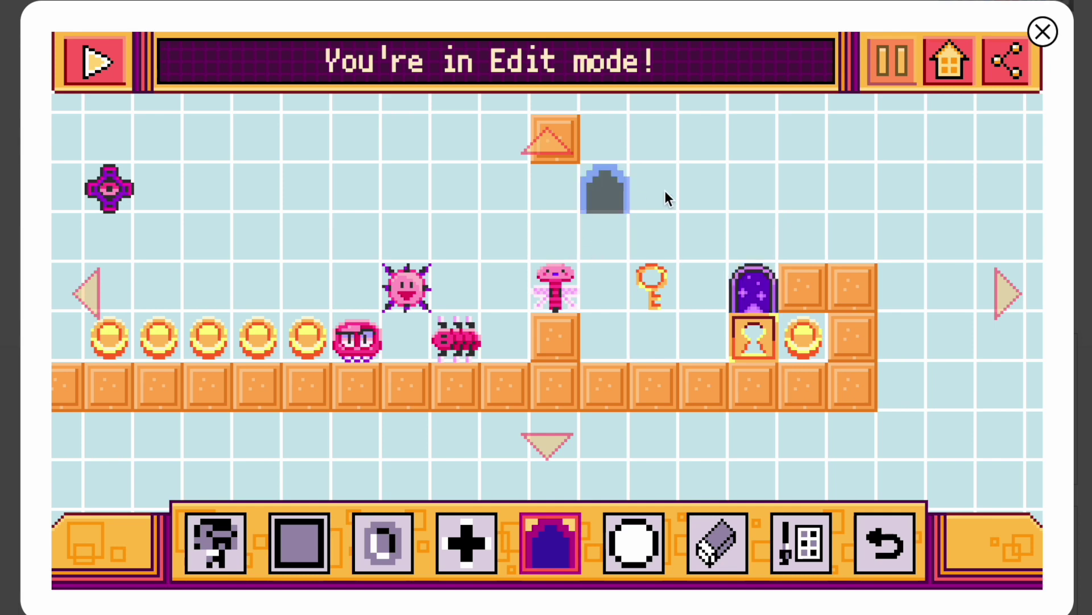
left_click(548, 142)
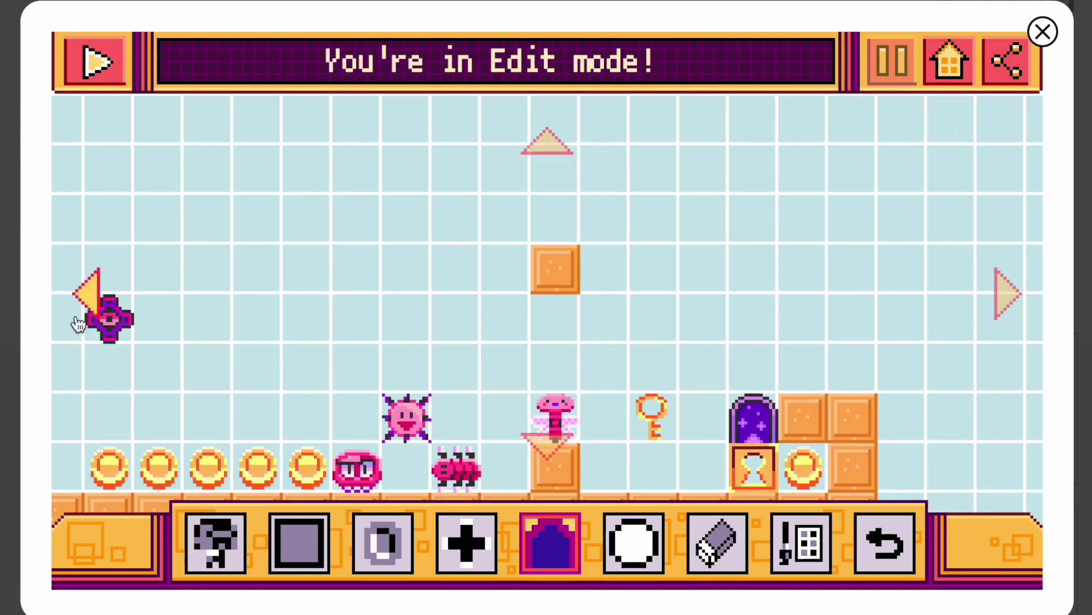
left_click(83, 310)
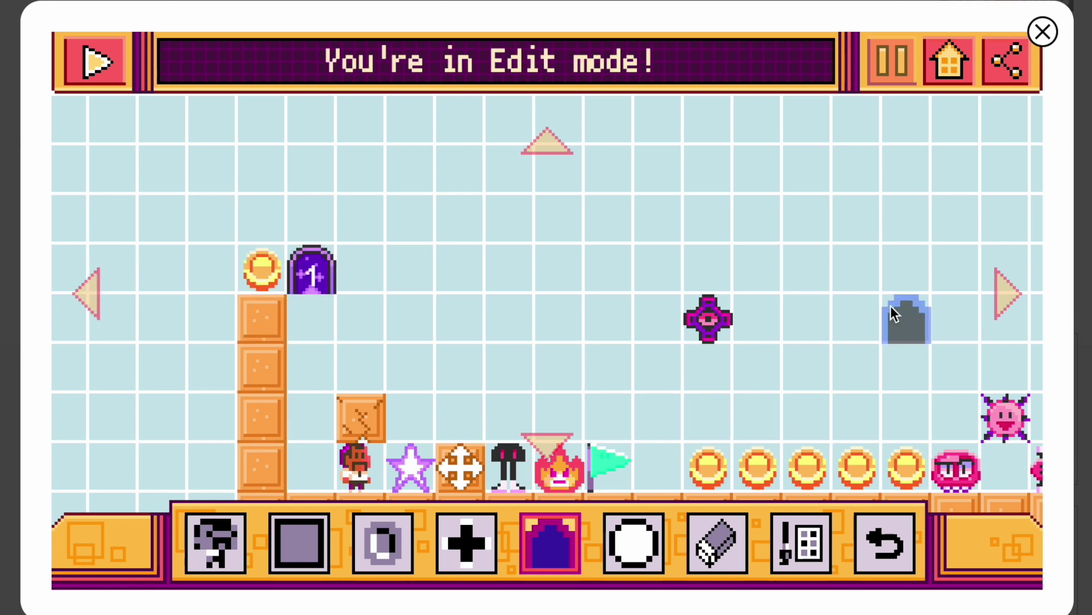
- Place a spring on the floor between the horizontal enemy and the lower solid block
left_click(1002, 293)
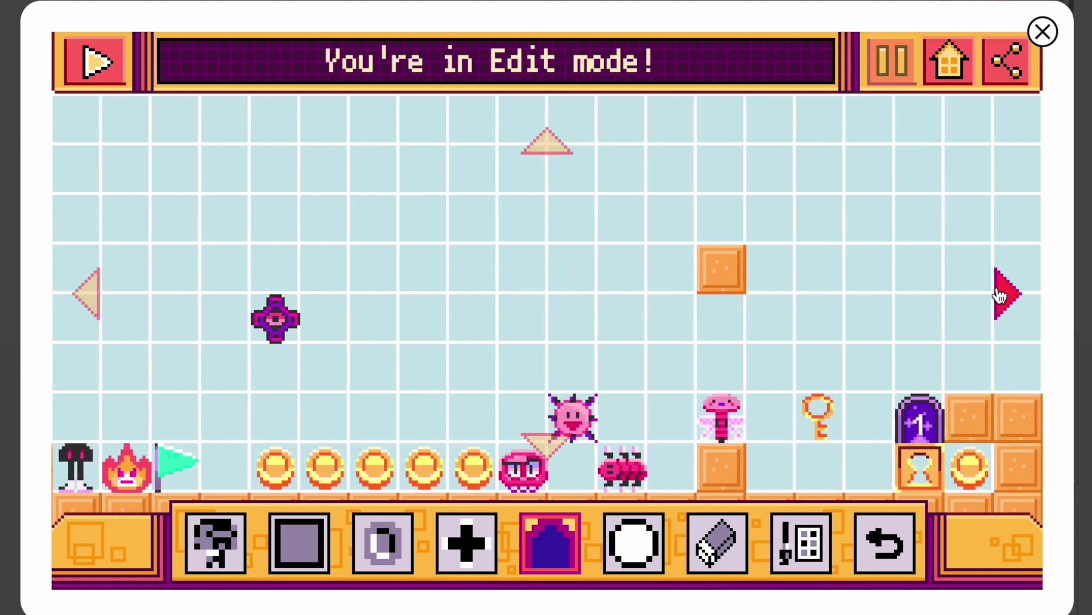
left_click(572, 555)
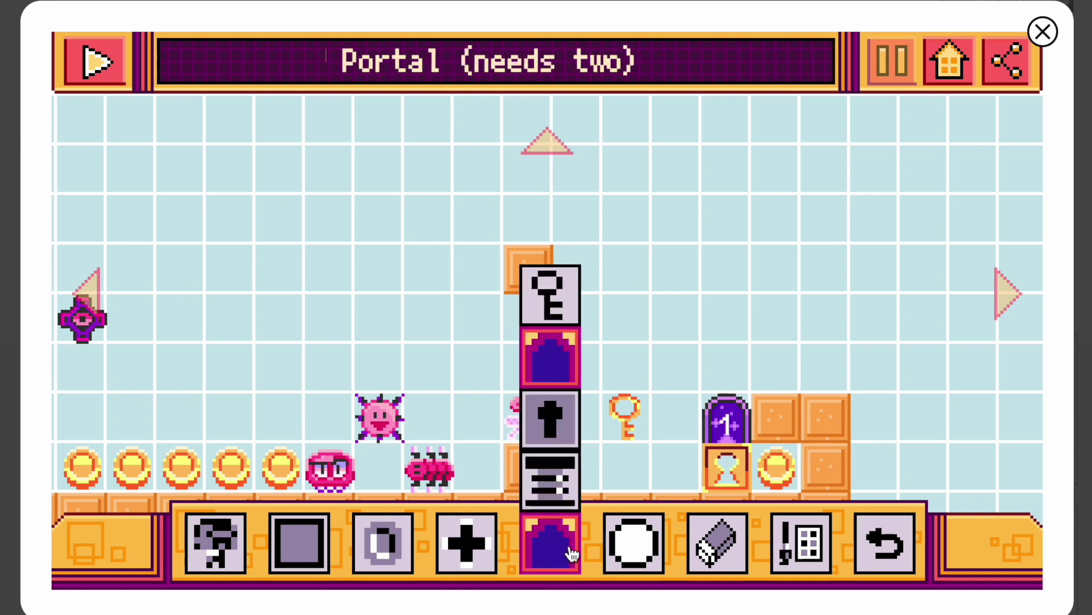
left_click(555, 466)
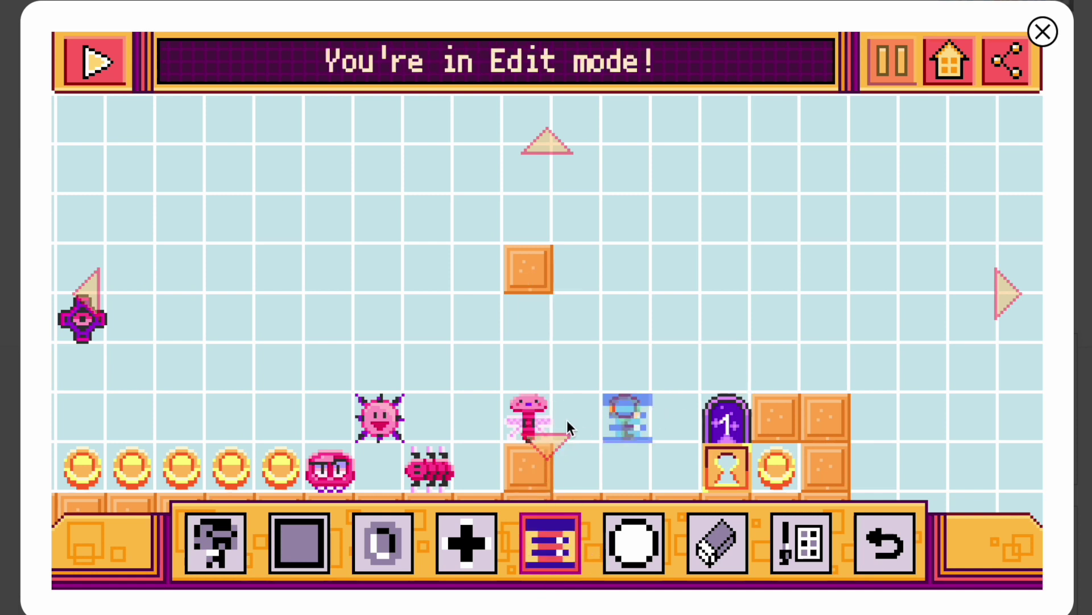
left_click(483, 449)
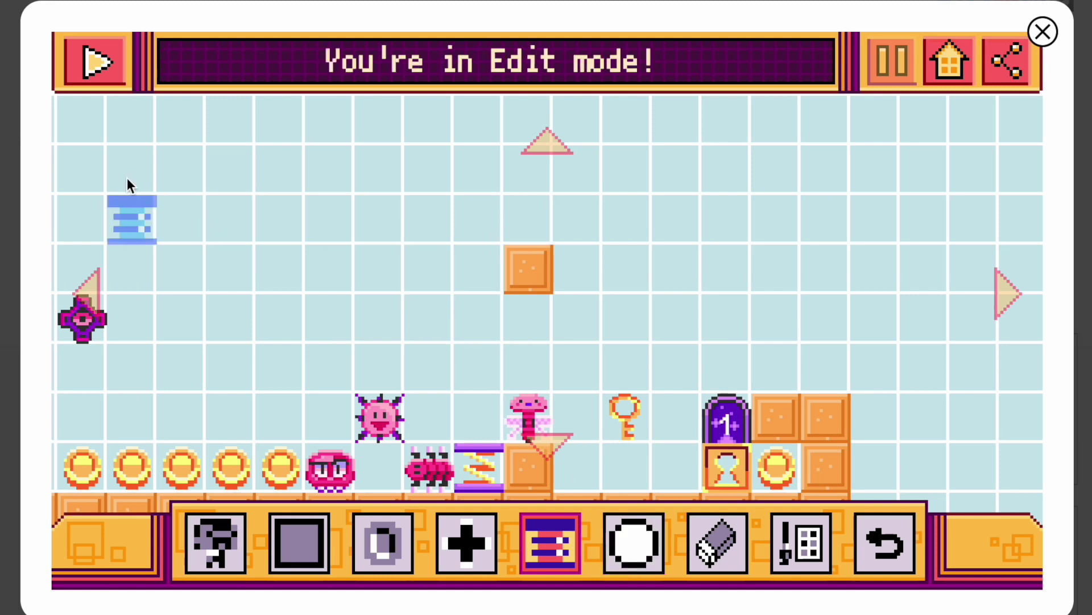
- Playtest the updated level, taking the star and getting past the chasing enemy and the pushable block
left_click(96, 62)
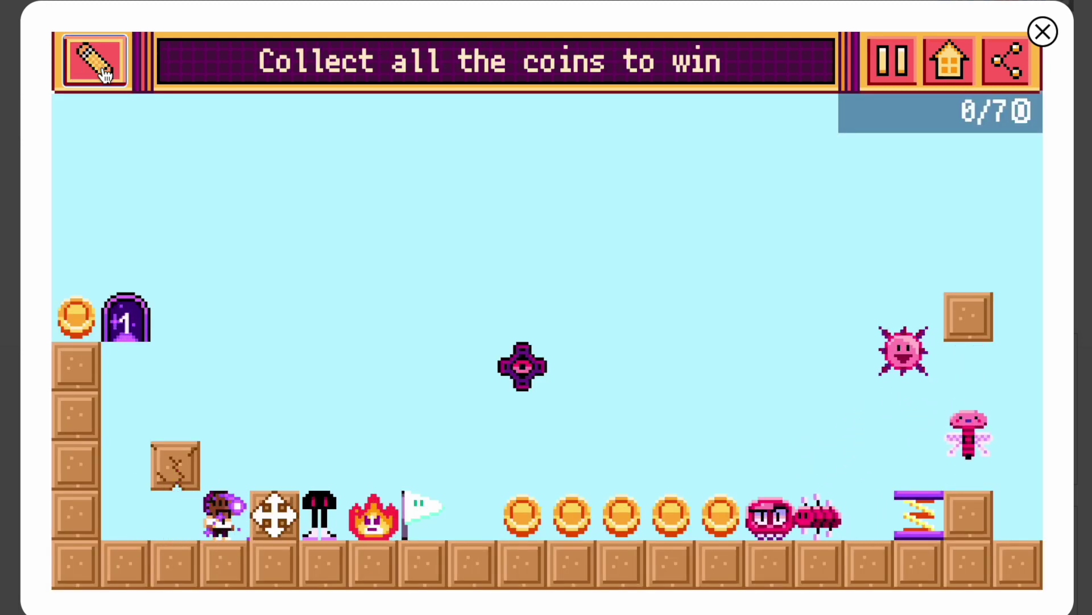
key("Up")
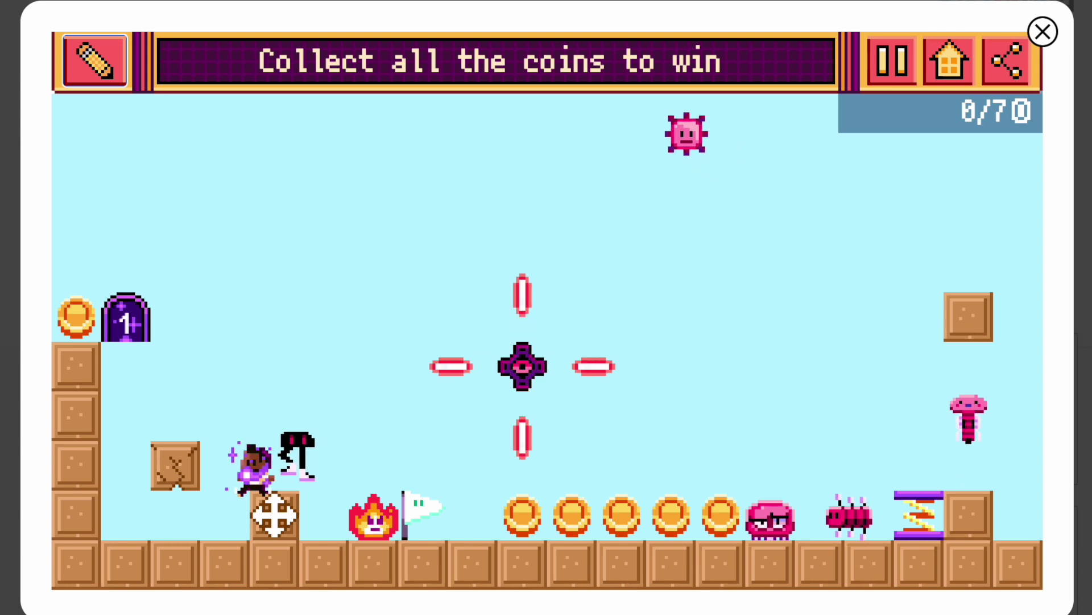
key("Left")
key("Right")
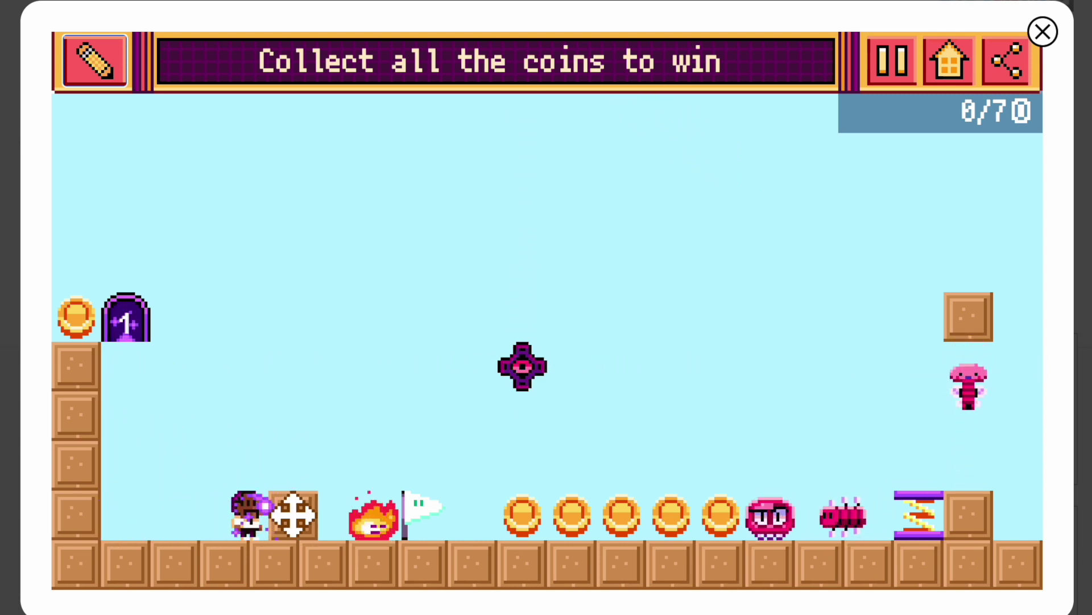
key("Up")
key("Right")
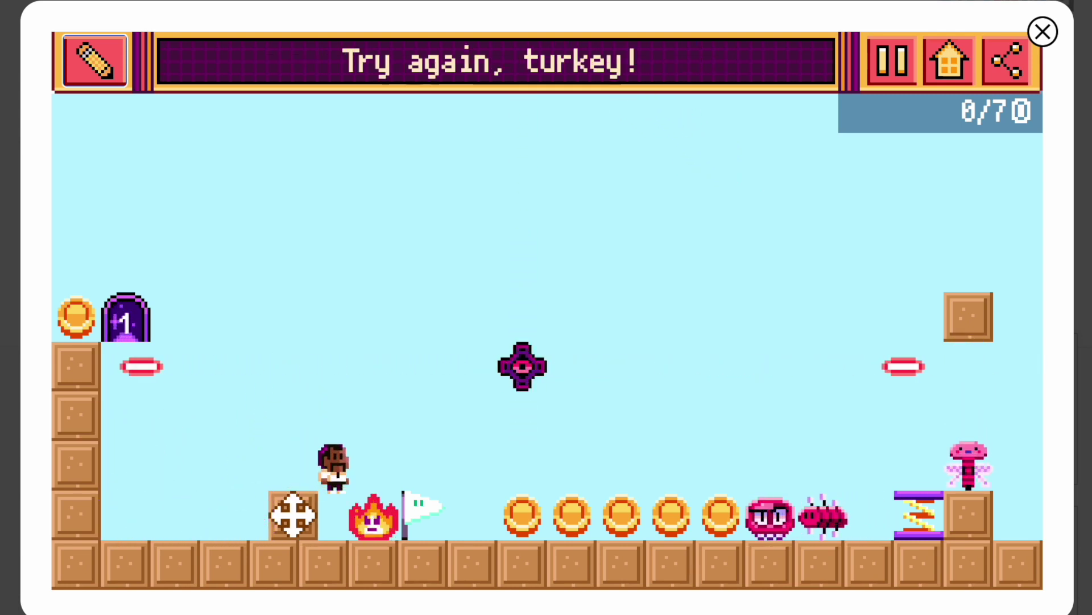
- Jump back to the portal beside the tower-top coin and travel through it to collect the key
key("Up")
key("Right")
key("Left")
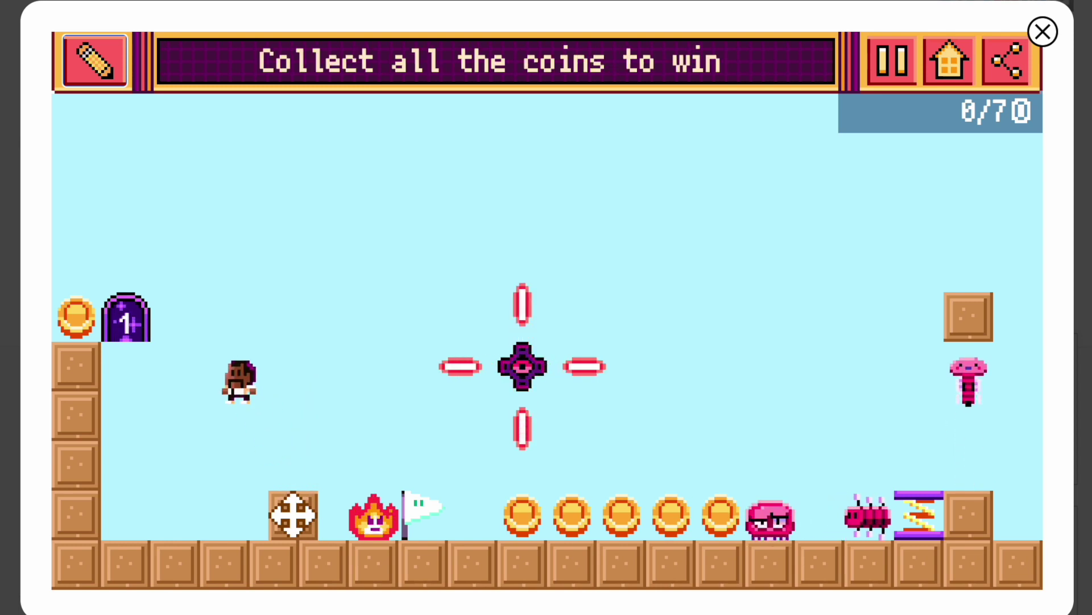
key("Left")
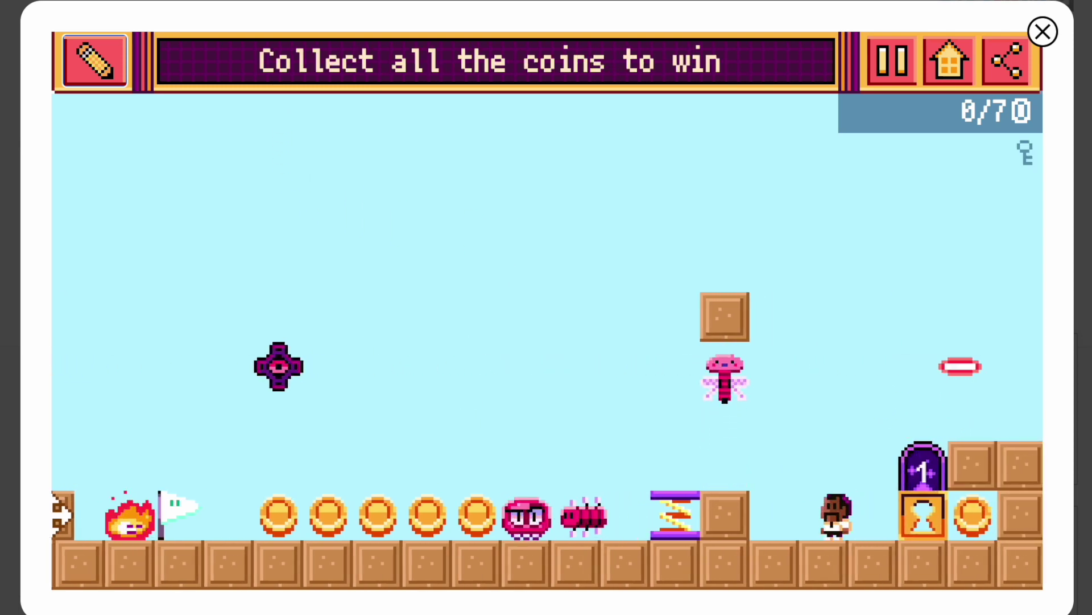
- Use the key to open the lock block under the portal and collect the coin behind it
key("Right")
key("Left")
key("Right")
key("Right")
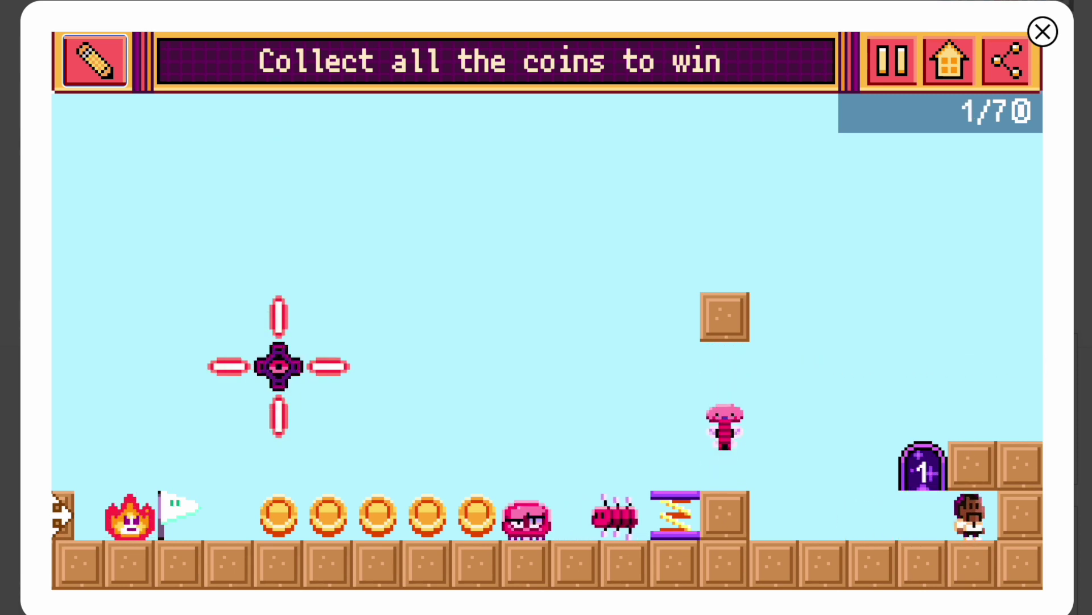
- Try to get past the vertical flying enemy, and return through the portal beside the tower-top coin
key("Left")
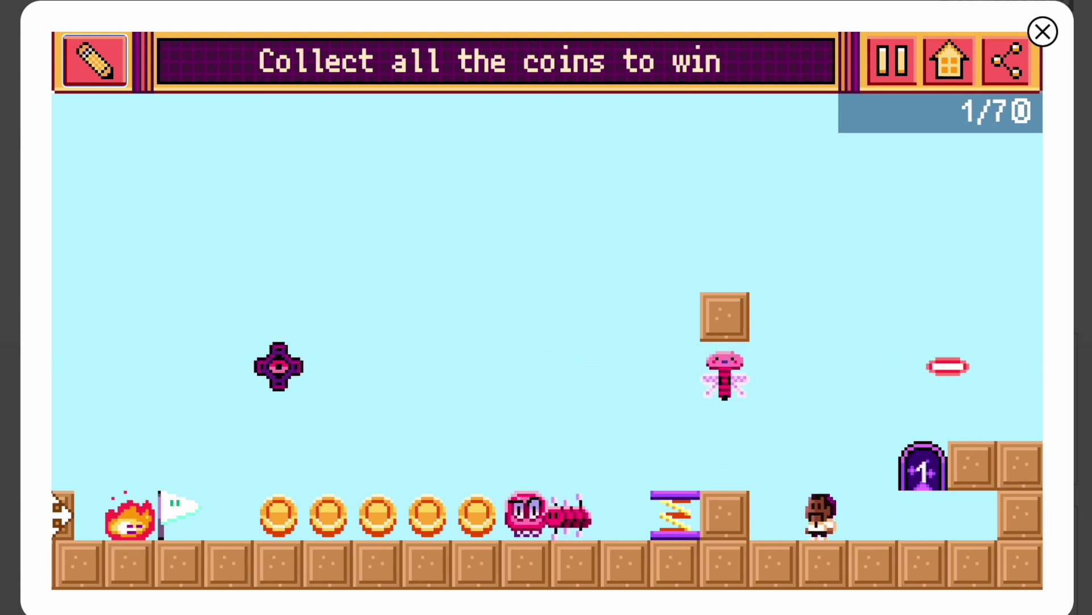
key("Left")
key("Up")
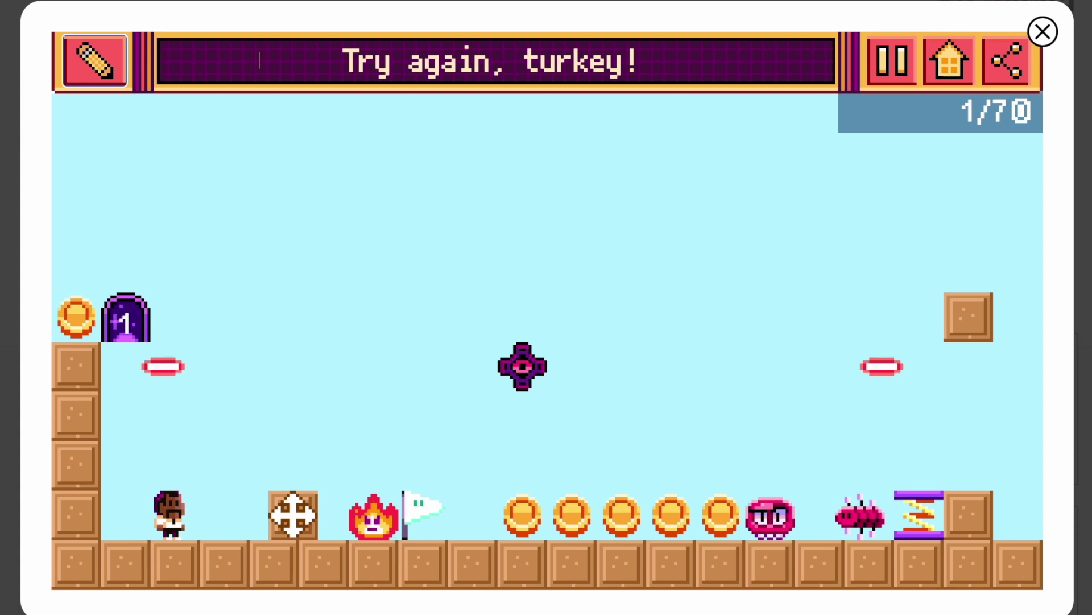
key("Up")
key("Right")
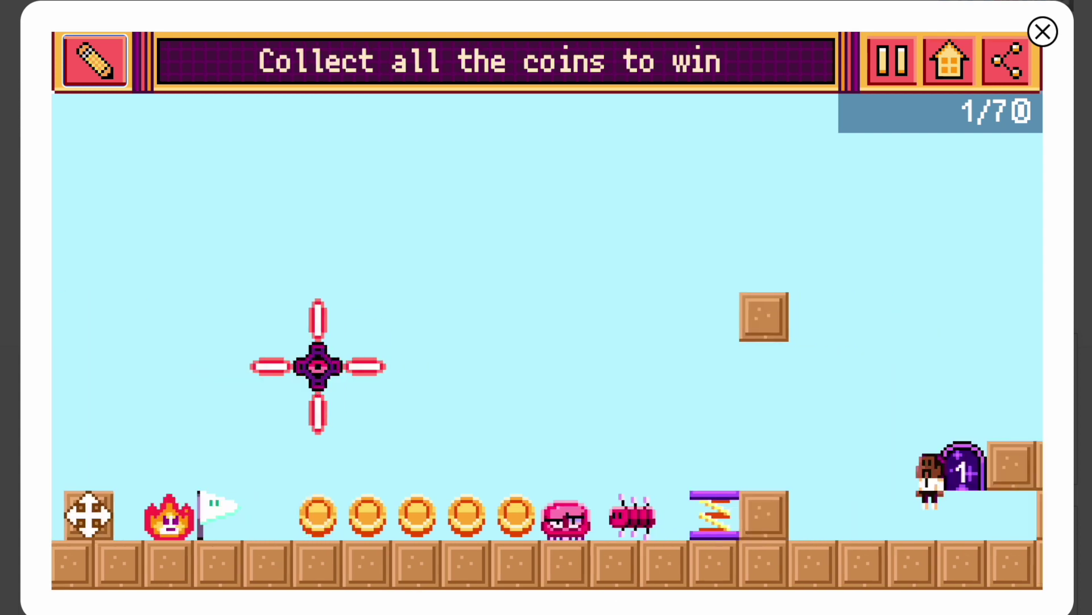
- Try to jump across the gap between the two solid blocks on the flying enemy's path toward the coin row
key("Left")
key("Up")
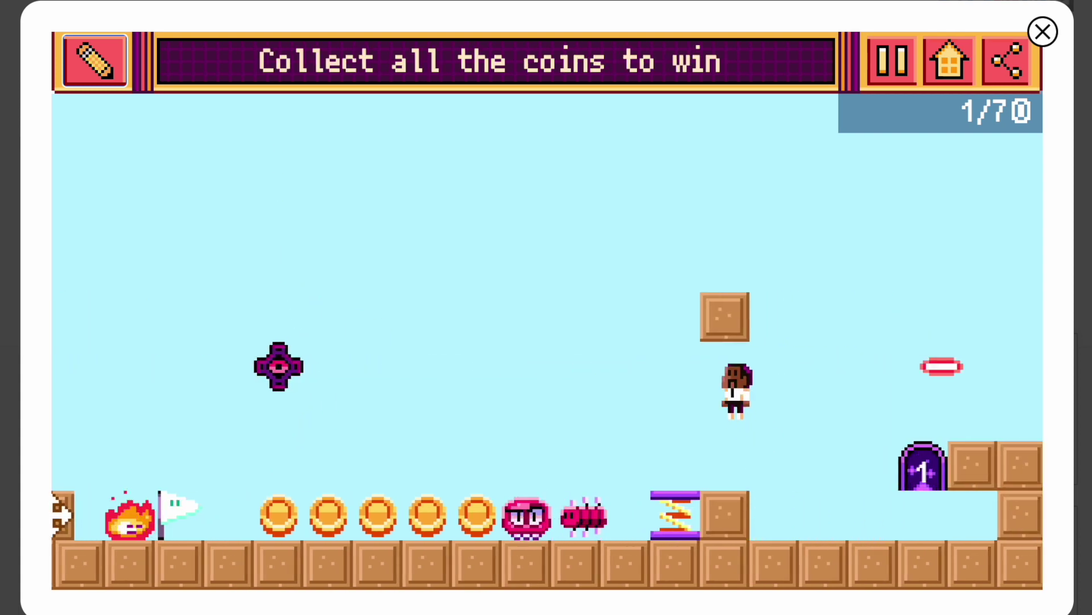
key("Right")
key("Up")
key("Left")
key("Up")
key("Right")
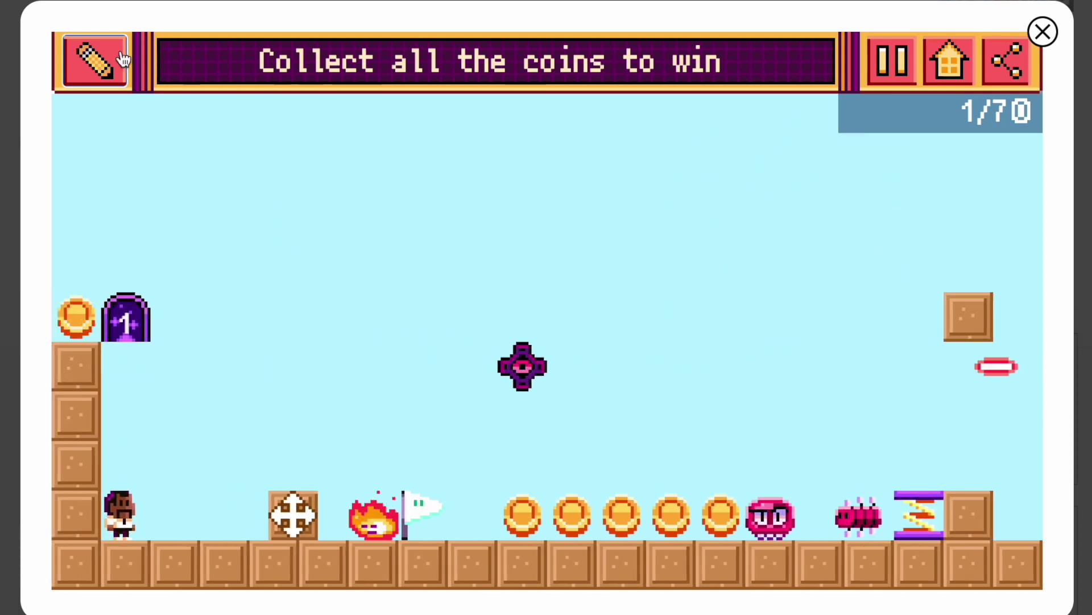
- Return to editing and place a switch on top of the solid blocks beside the lock-side portal
left_click(93, 60)
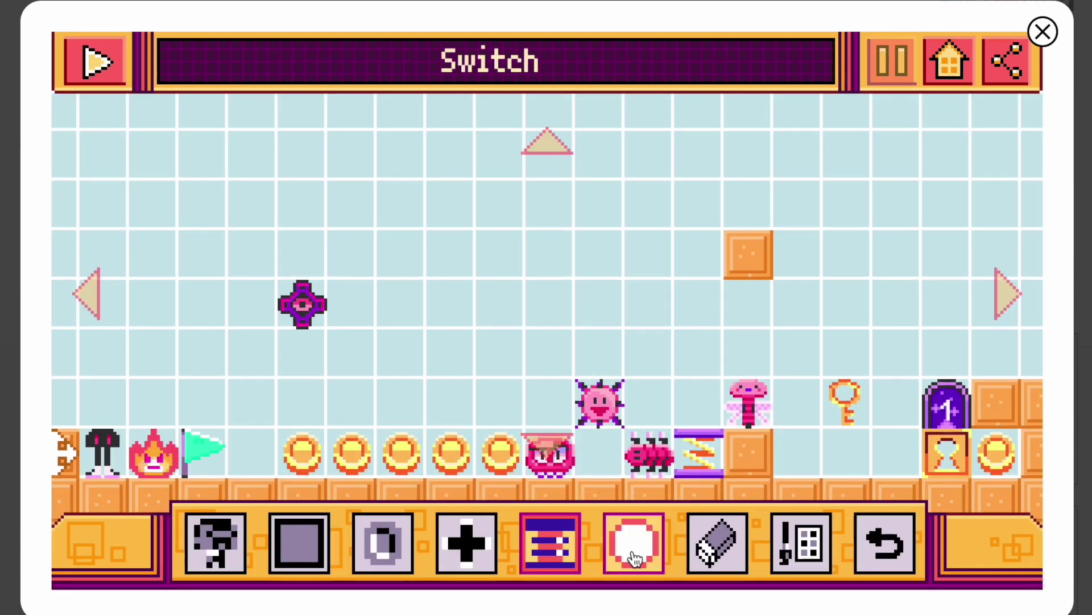
left_click(634, 558)
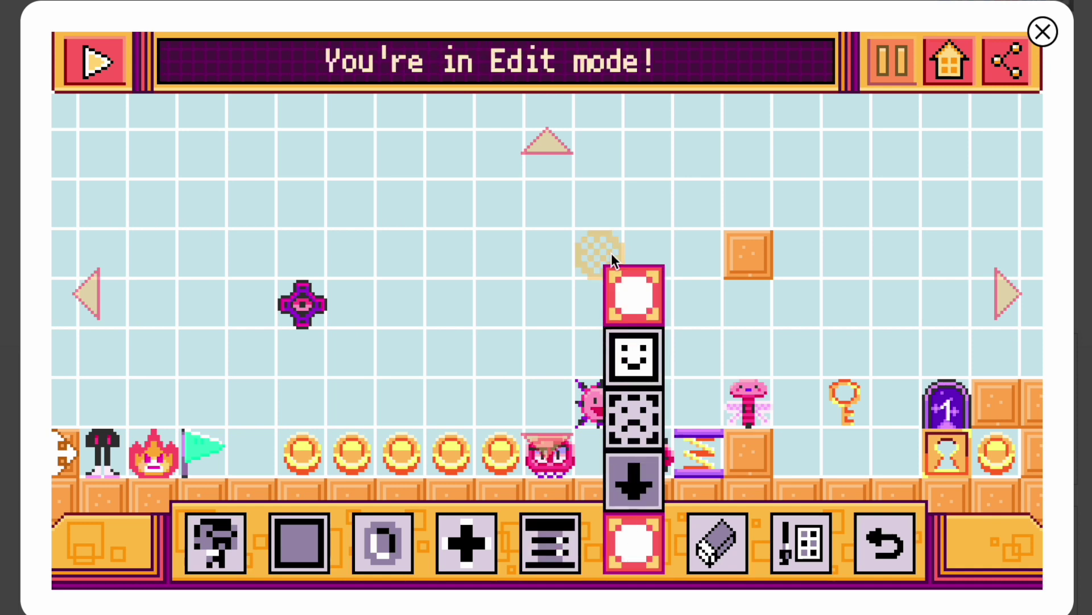
left_click(1007, 308)
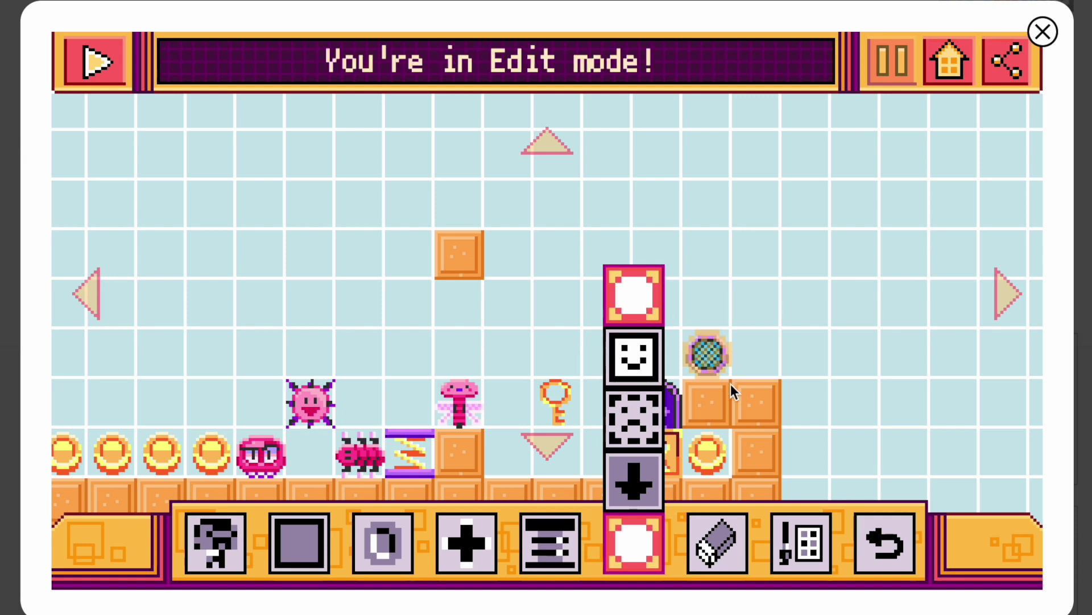
- Place a switch-on block and a switch-off block side by side just beyond the end of the floor
left_click(634, 357)
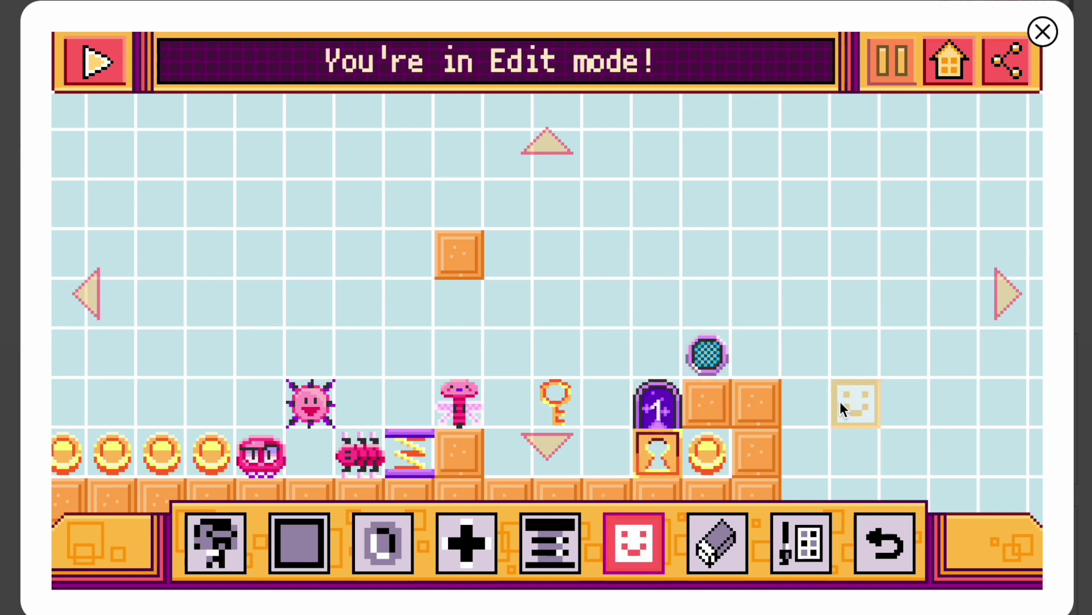
mouse_move(634, 543)
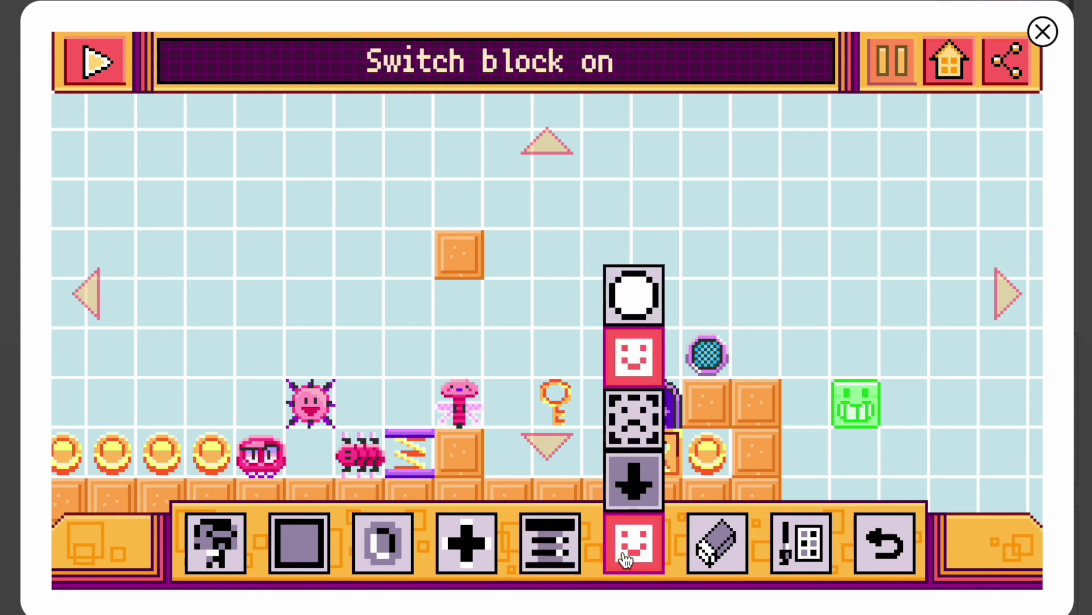
left_click(630, 438)
left_click(896, 414)
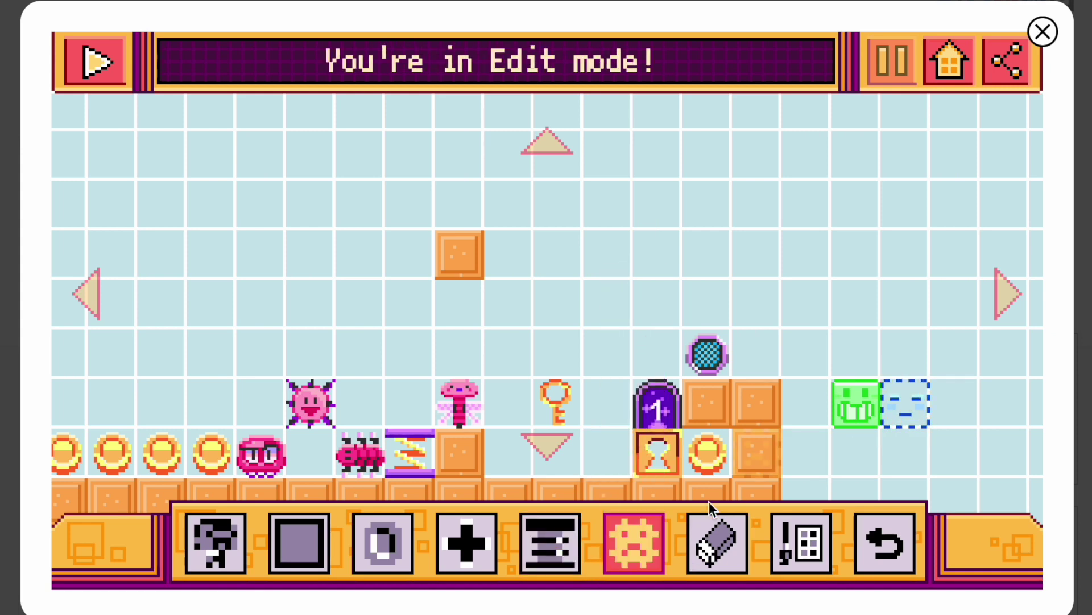
- Place a down-arrow switch block in the air above the outermost column of solid blocks
mouse_move(634, 549)
left_click(634, 458)
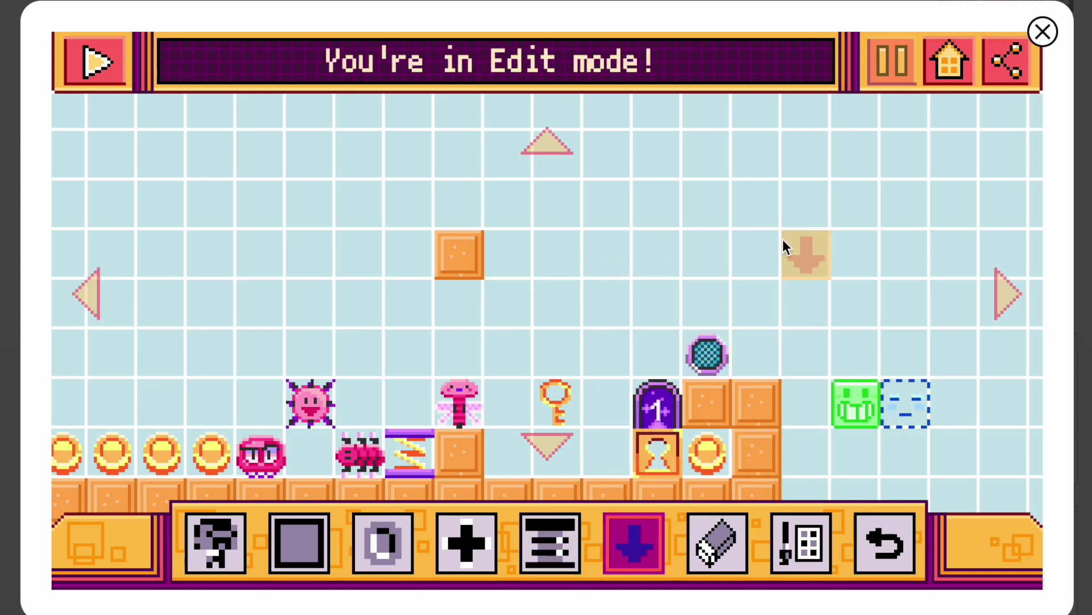
left_click(770, 170)
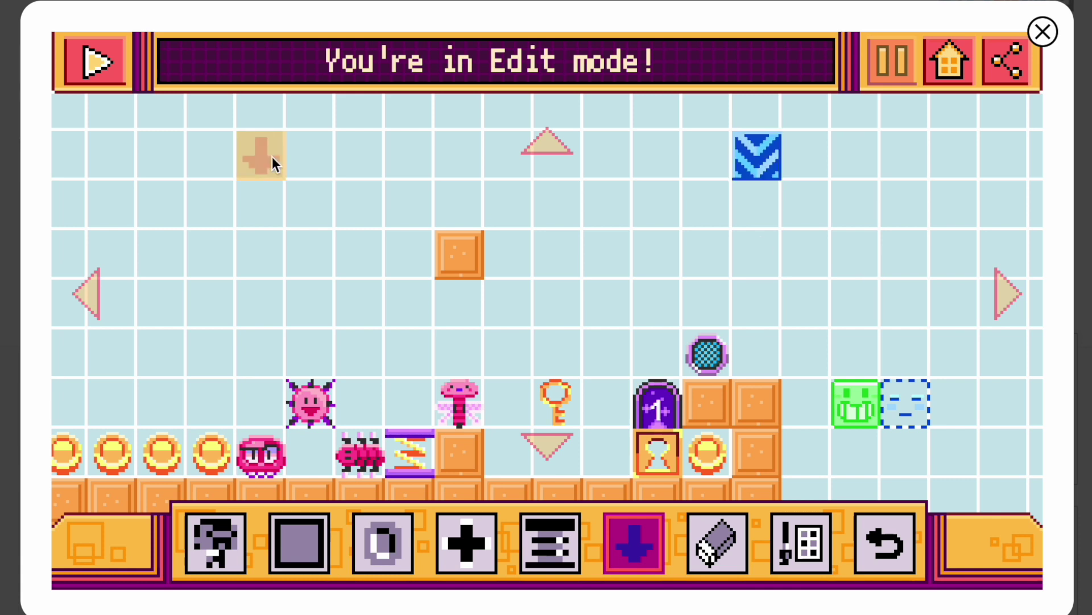
- Playtest the level by travelling through the portal, collecting the key and hitting the switch on the solid blocks
left_click(96, 63)
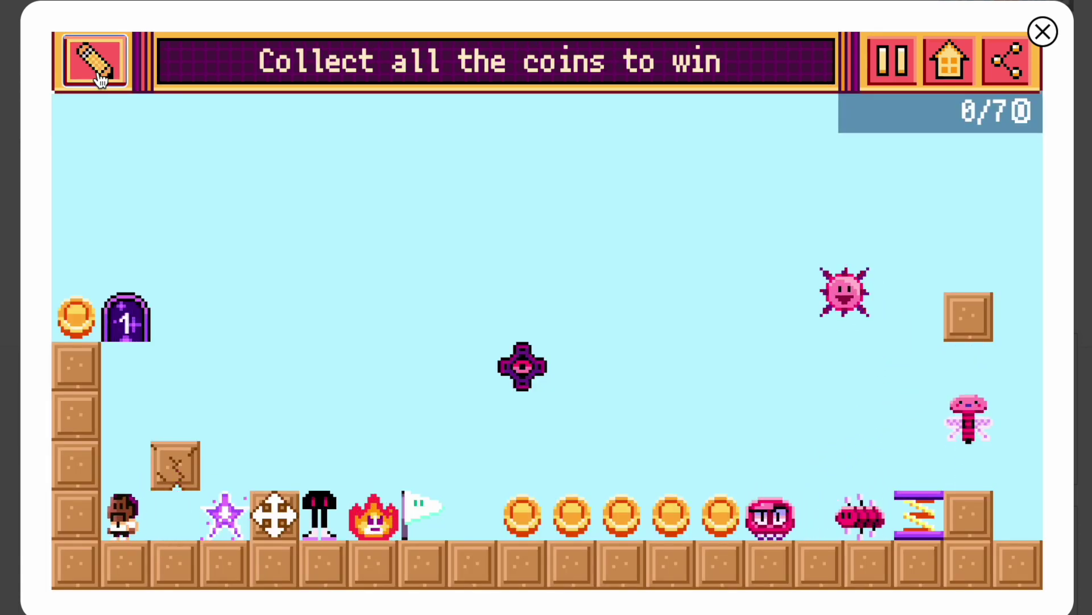
key("Up")
key("Right")
key("Left")
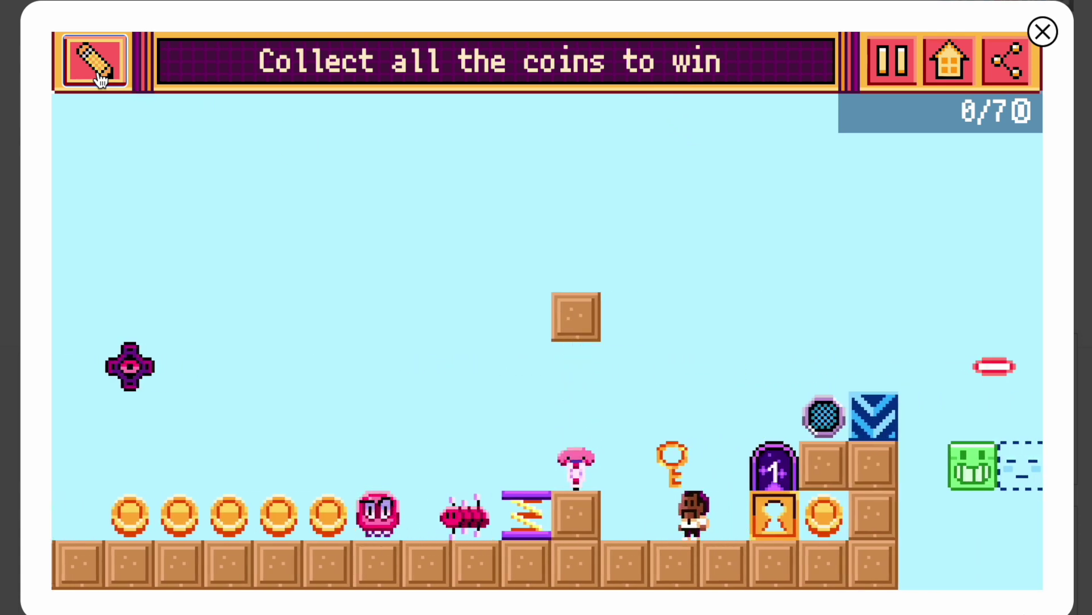
key("Up")
key("Right")
key("Up")
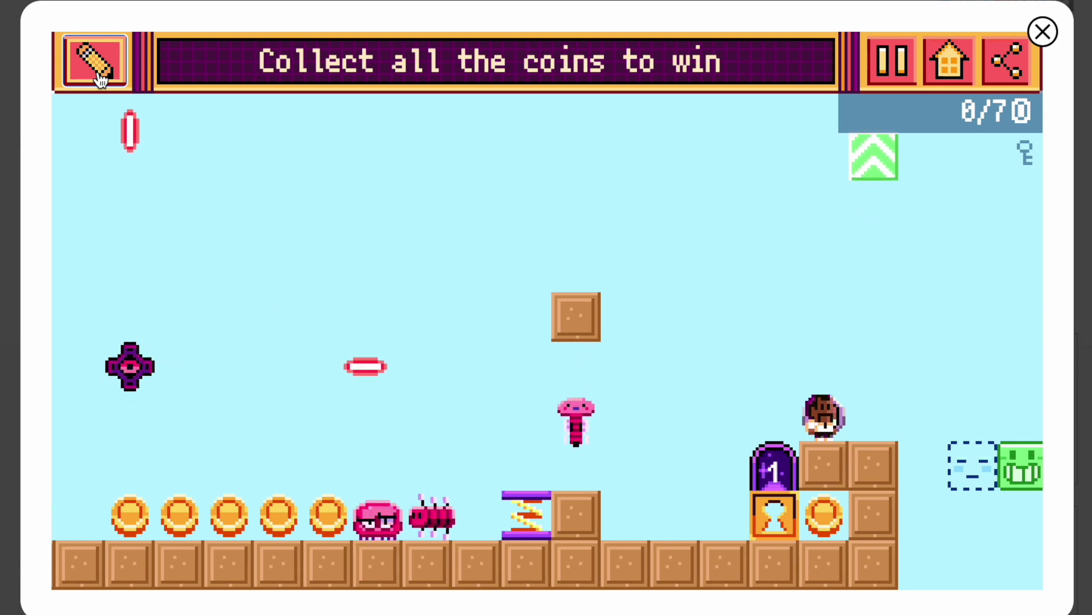
- Test jumping onto the moving arrow block beside the switch, and move the character back at the level's start
key("Up")
key("Left")
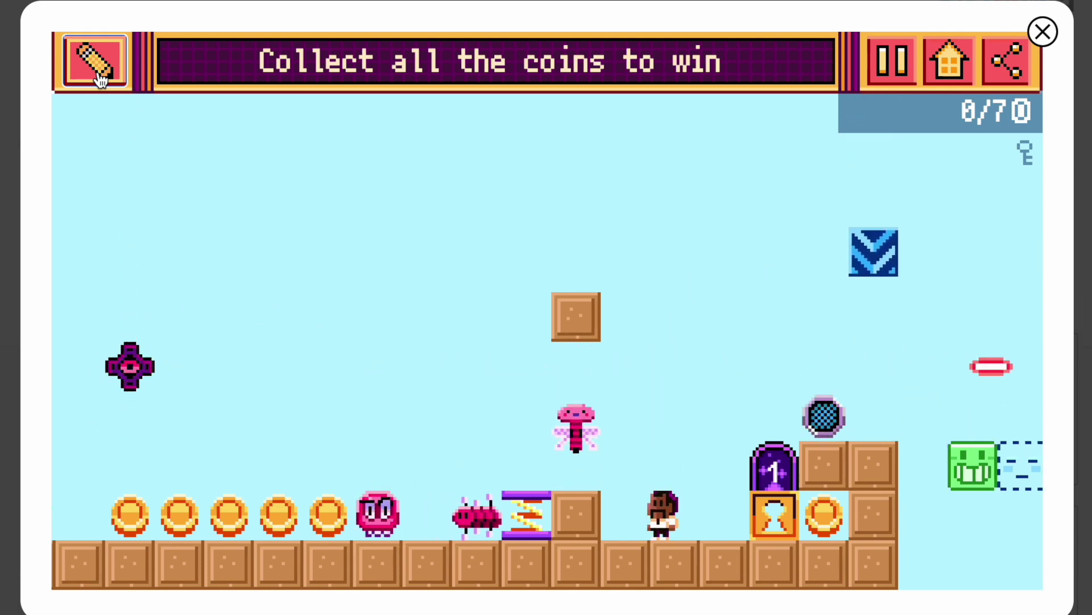
key("Up")
key("Right")
key("Up")
key("Right")
key("Left")
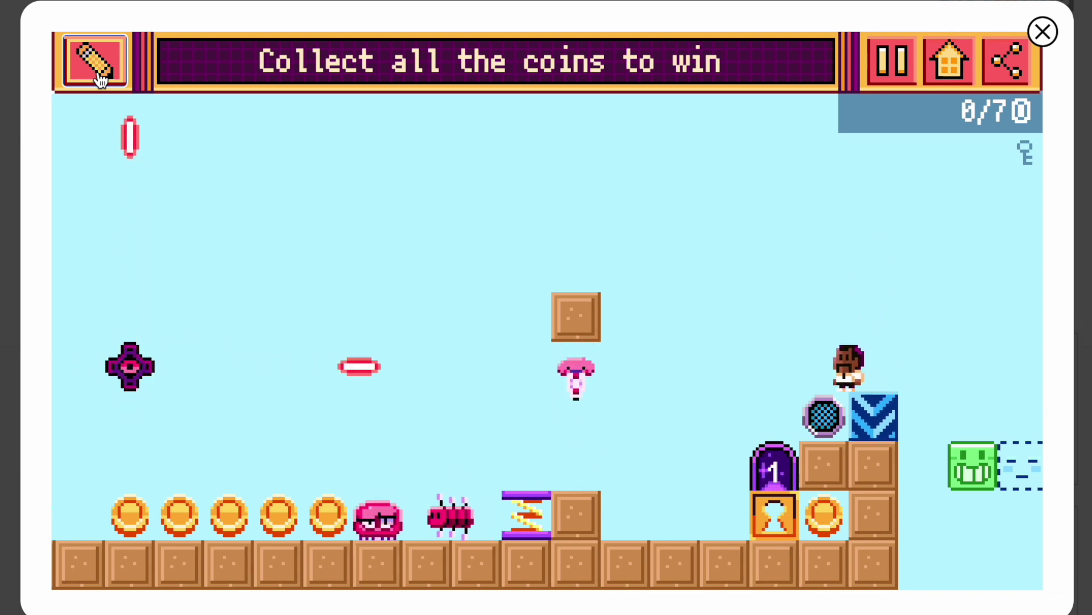
key("Up")
key("Left")
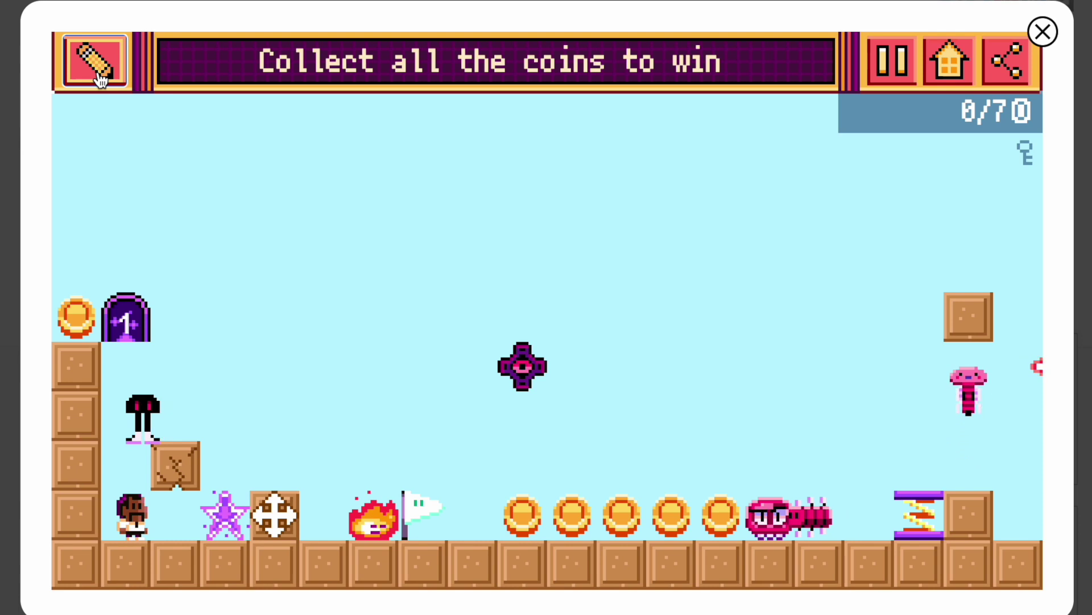
key("Right")
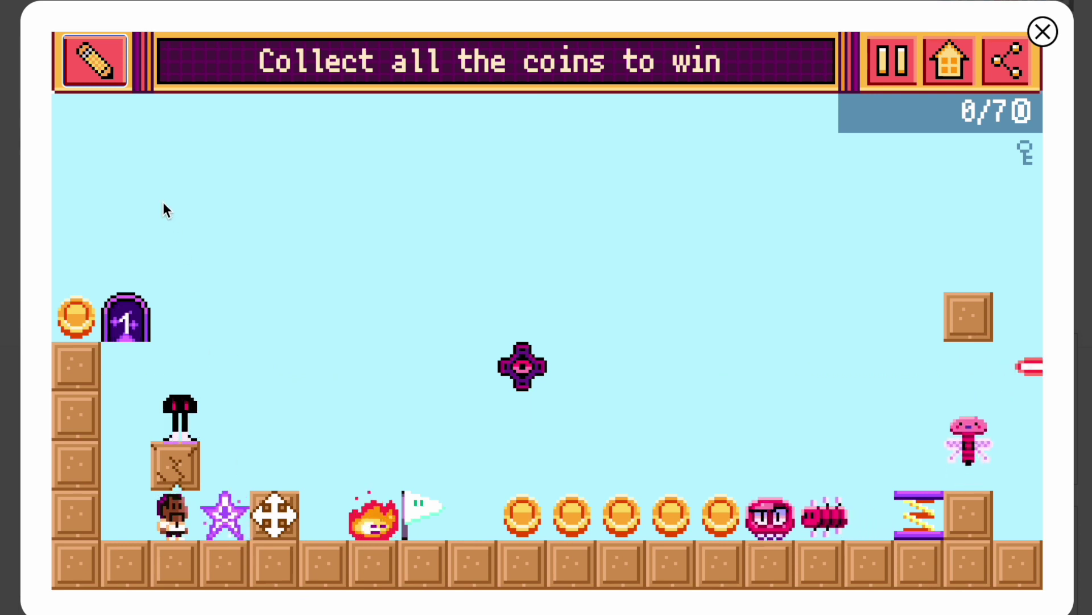
- Return to editing and try the plain flat-colour style and the Butterflies style on the level
left_click(117, 80)
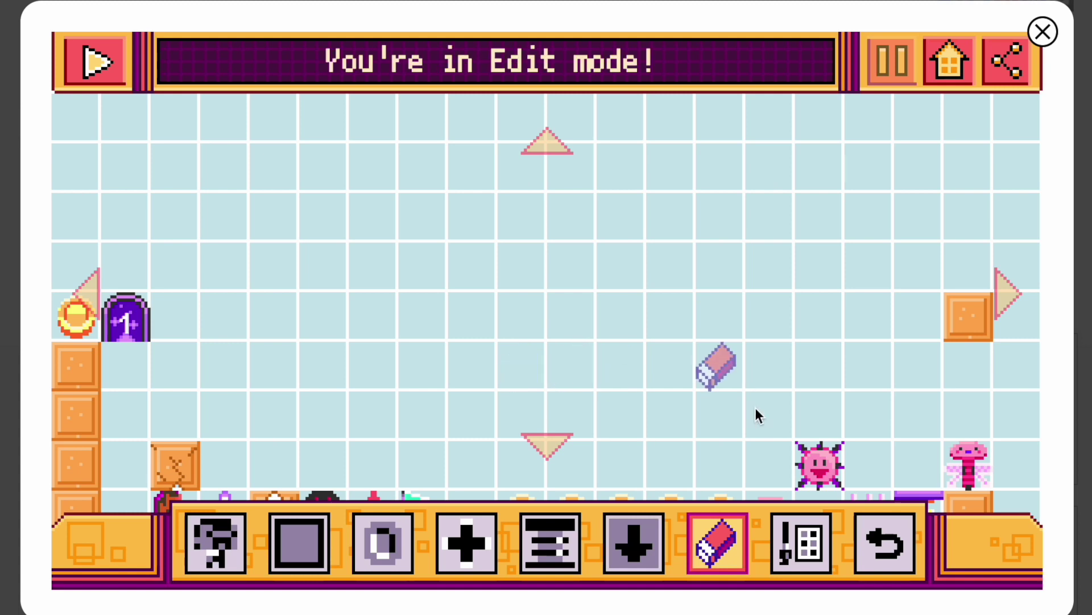
left_click(801, 542)
left_click(550, 447)
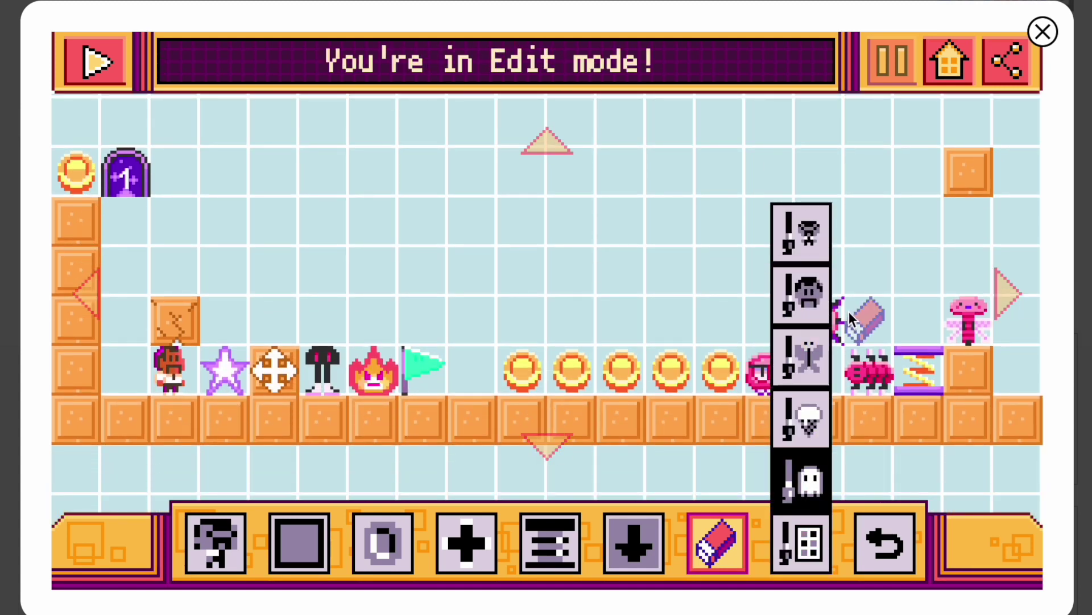
left_click(805, 339)
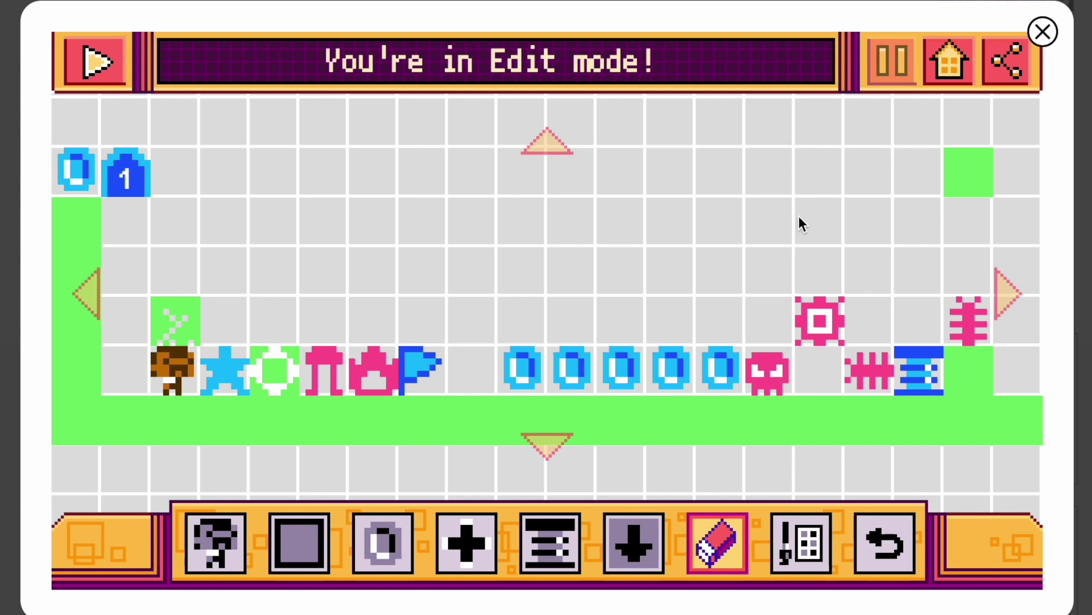
left_click(801, 544)
left_click(808, 363)
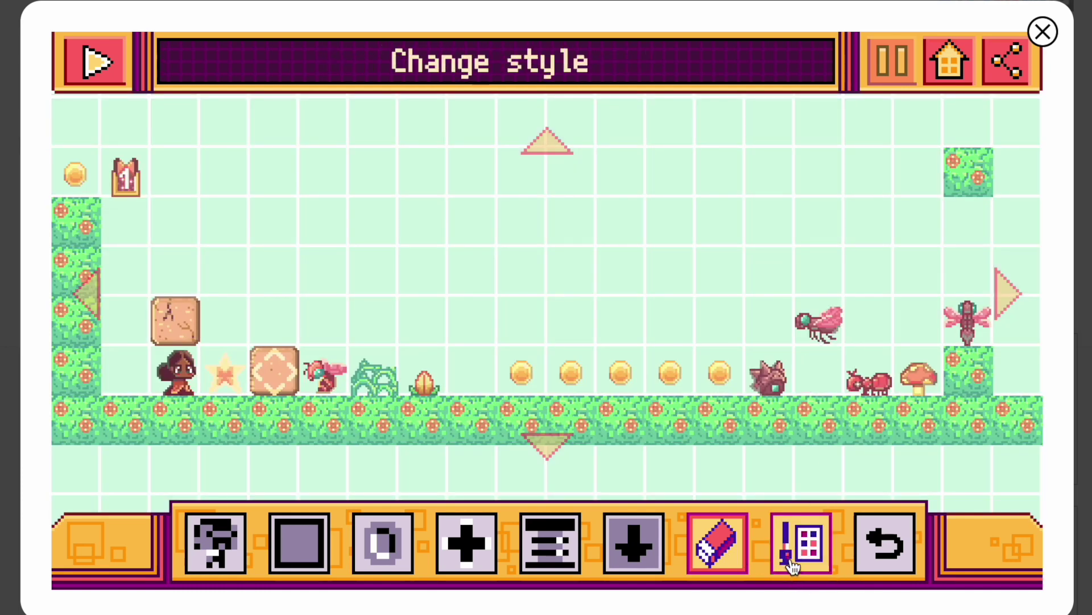
- Try the Ice Cream and Spooky styles on the level, and restore its original brown-block style
left_click(795, 561)
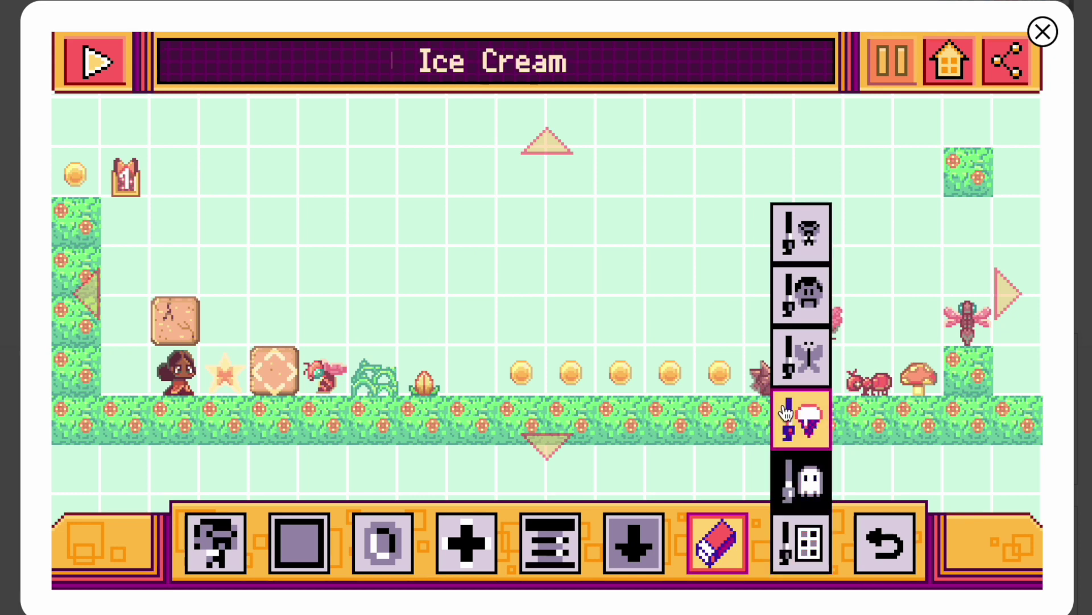
left_click(784, 407)
left_click(794, 555)
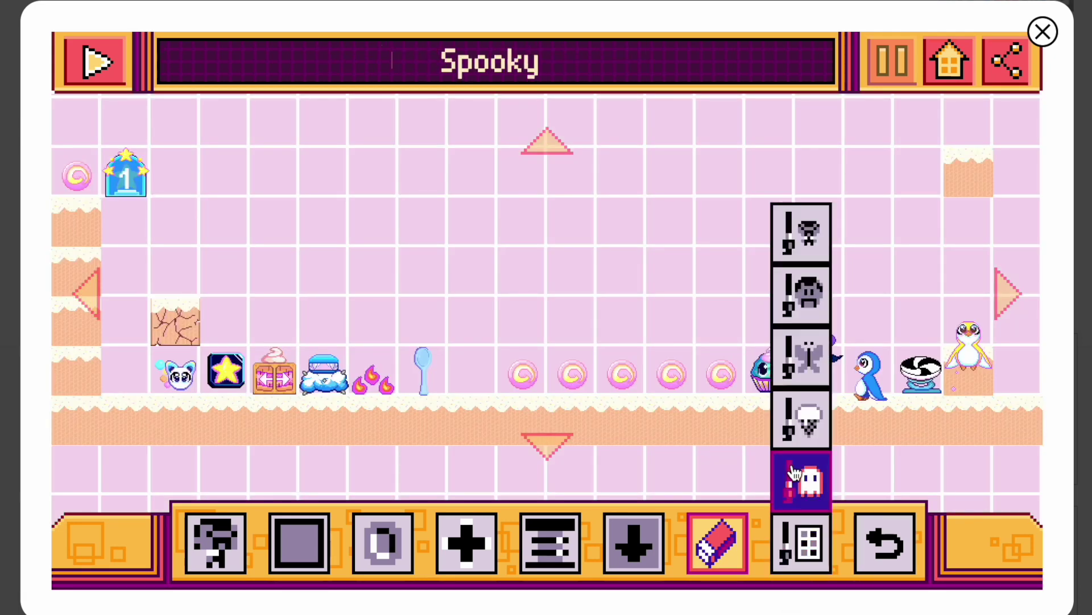
left_click(797, 487)
left_click(797, 546)
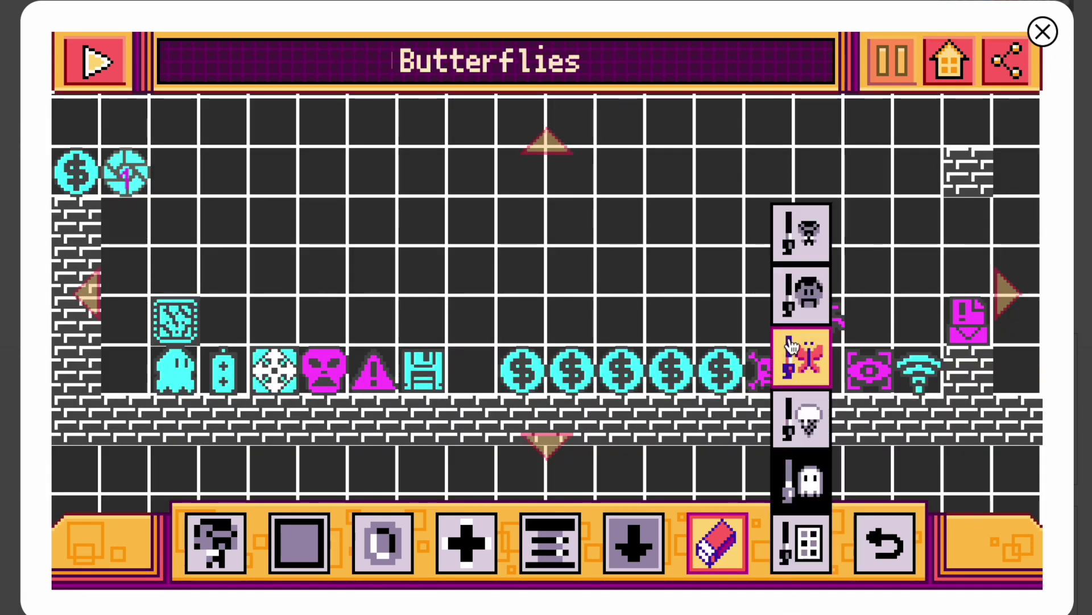
left_click(800, 293)
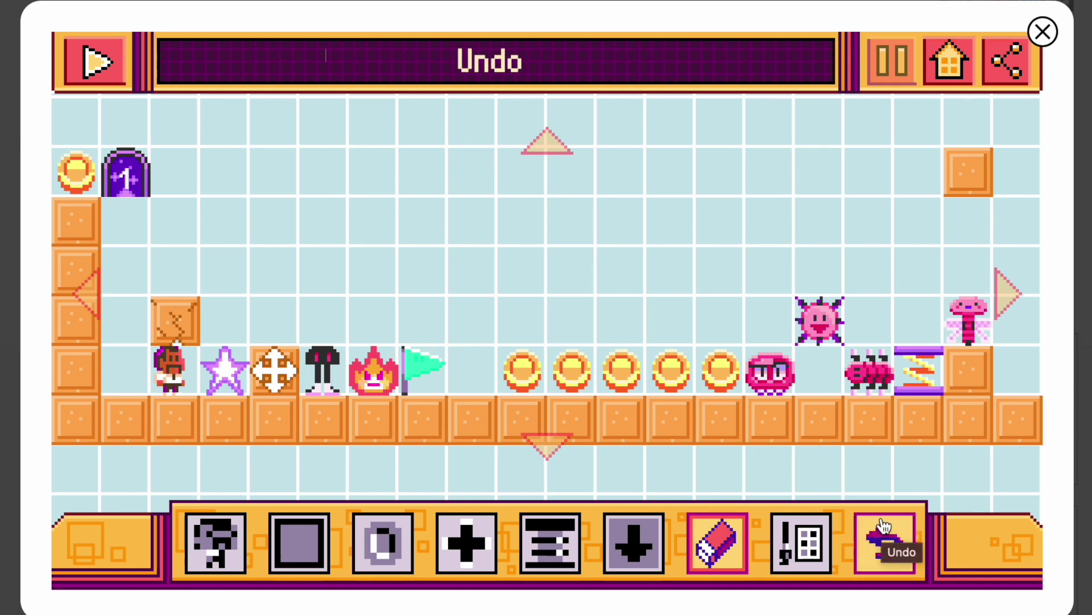
- Leave the level for the game selection screen and create a new blank game
left_click(949, 61)
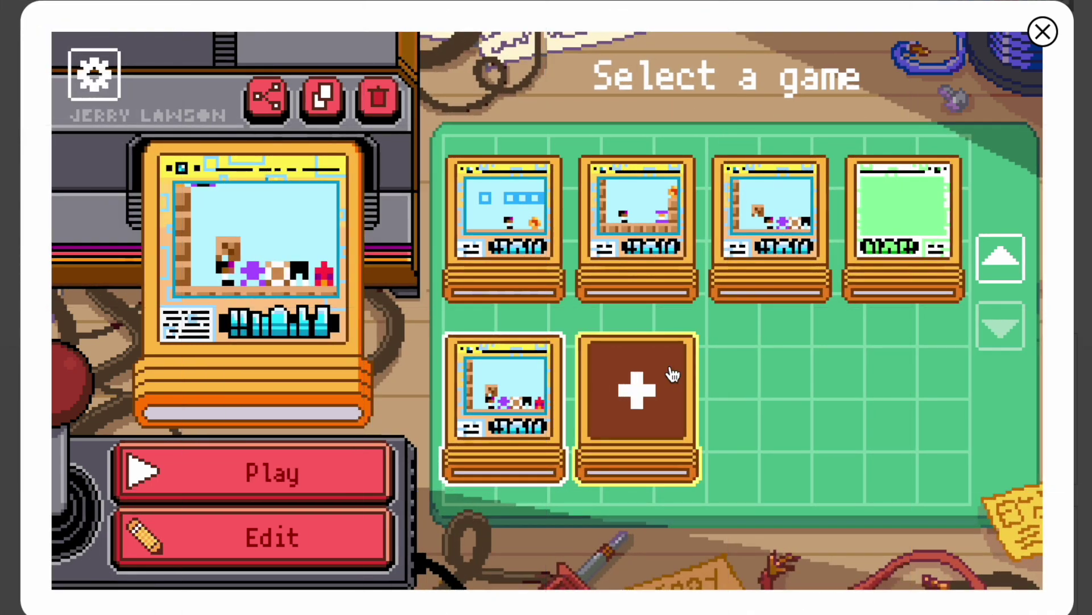
left_click(666, 368)
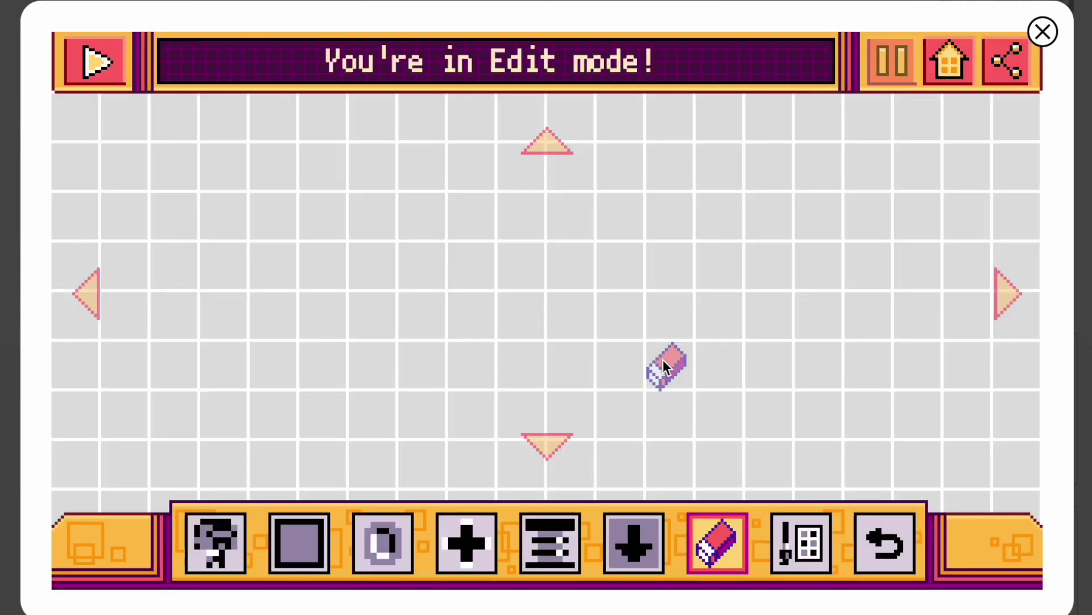
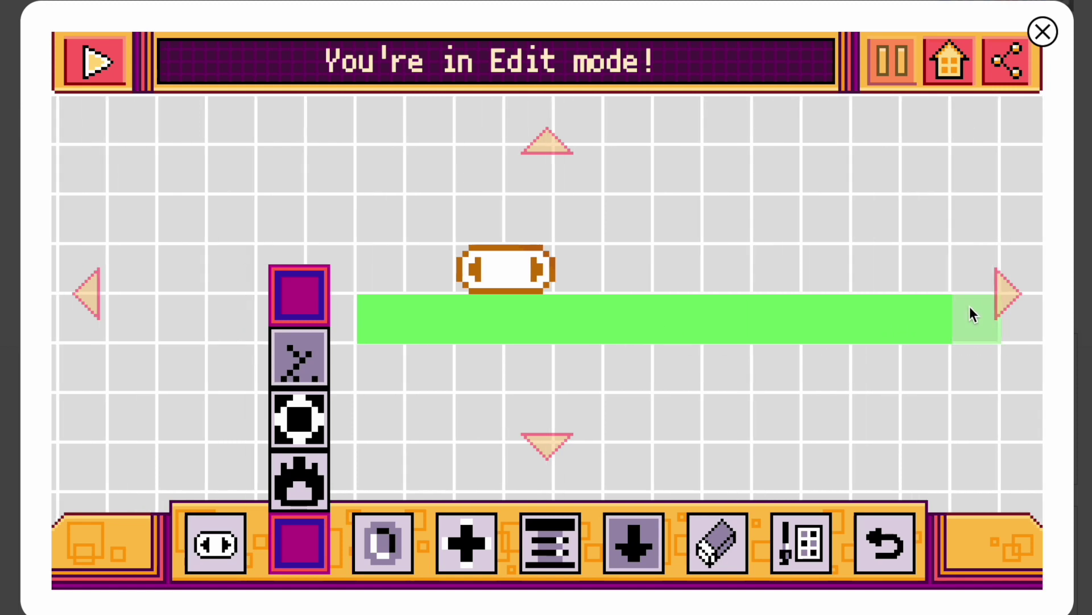
- Extend the solid-block floor to the left beneath the wide double-arrow character and briefly playtest it
left_click(87, 293)
left_click(373, 333)
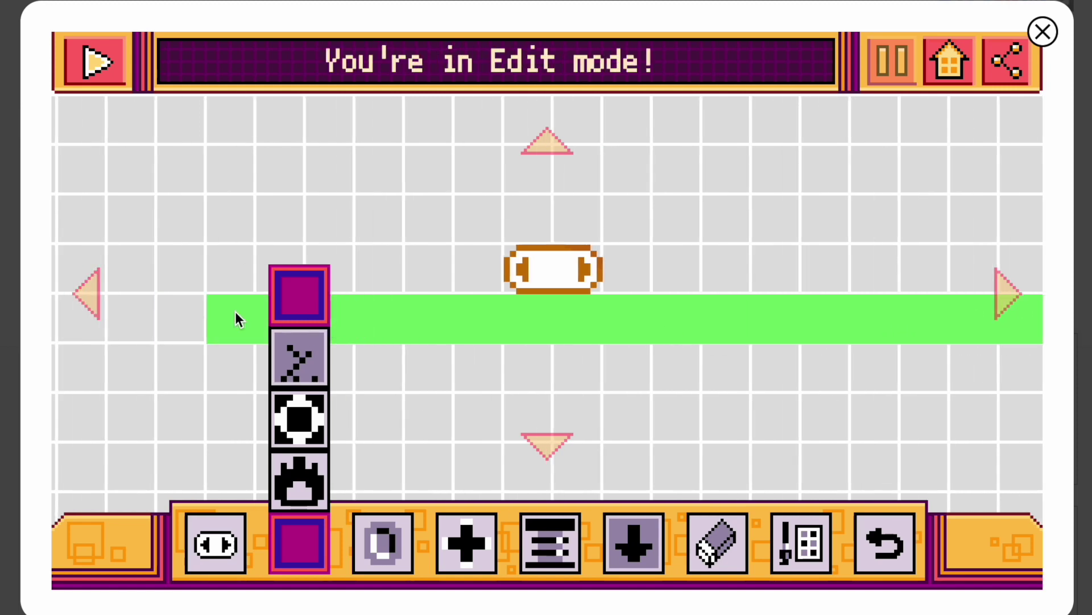
left_click(86, 315)
left_click(95, 63)
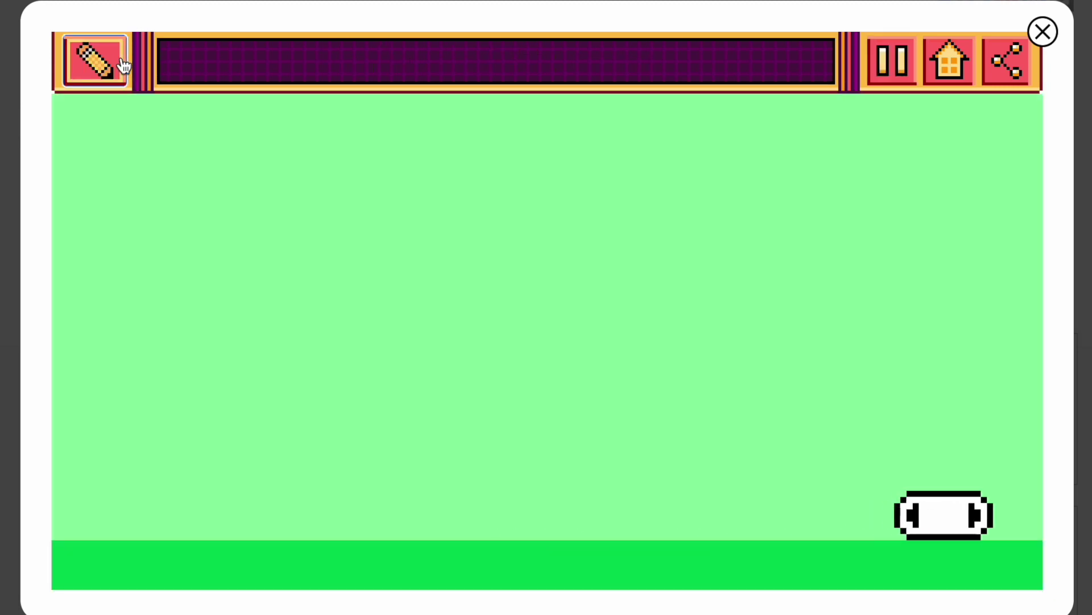
left_click(123, 67)
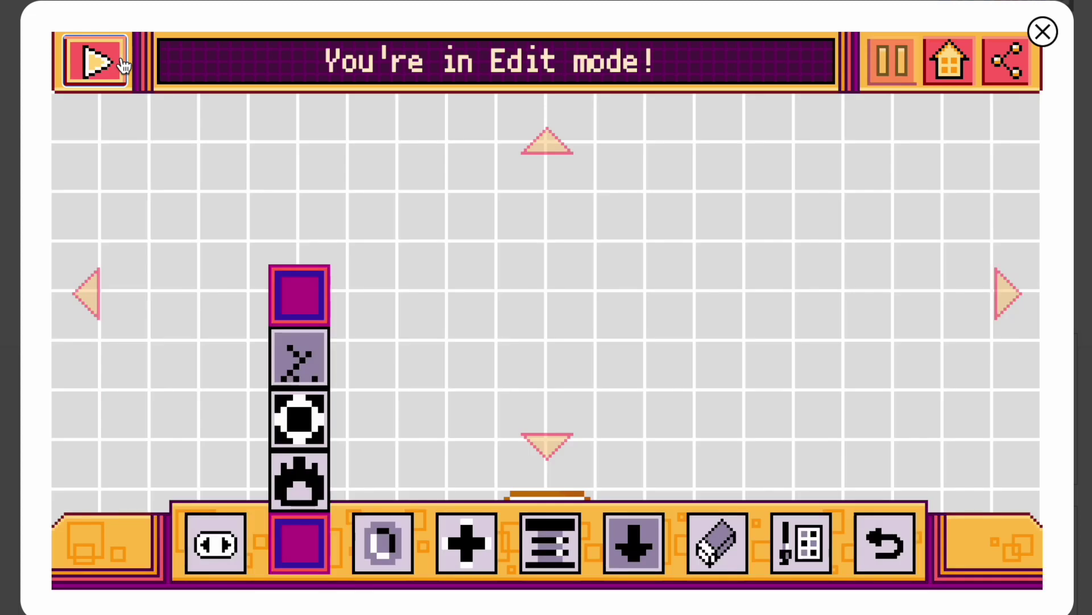
- Try the face-icon, Butterflies, Ice Cream and Spooky styles on the level, and settle on Butterflies
left_click(550, 444)
left_click(801, 543)
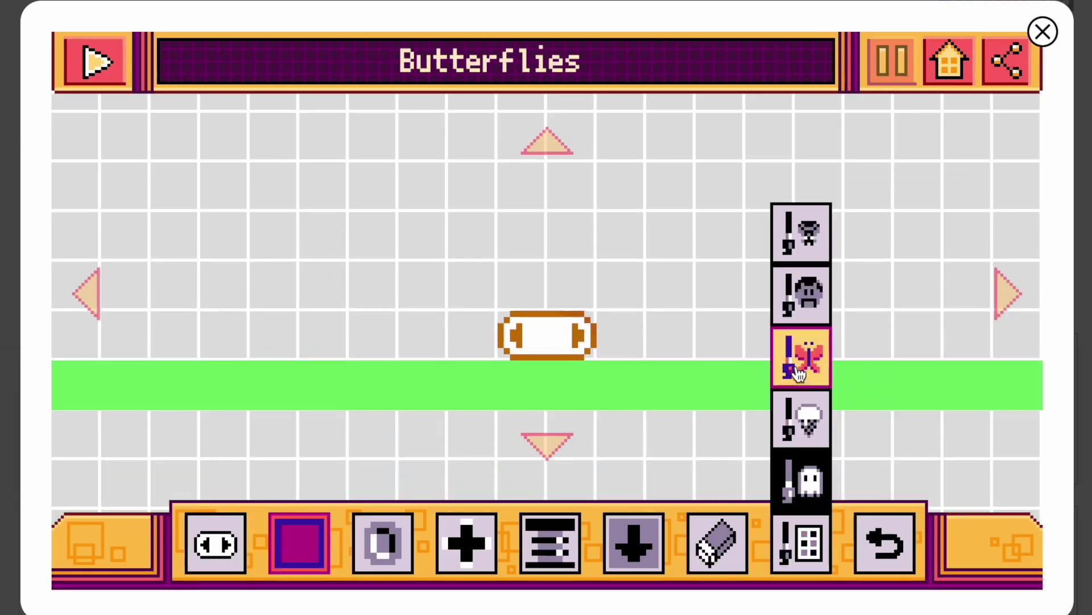
left_click(803, 302)
left_click(802, 534)
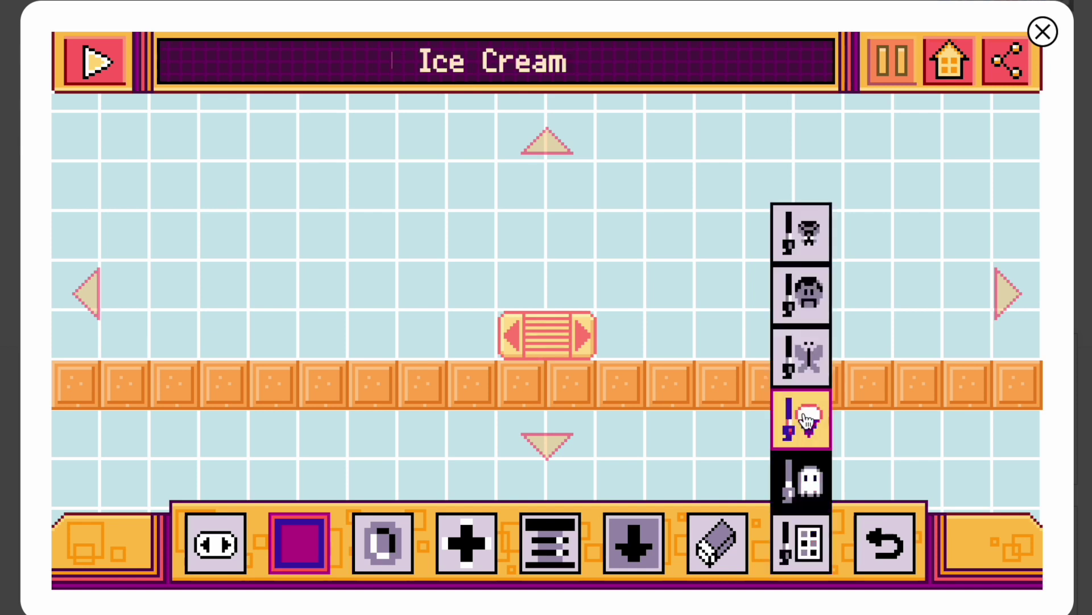
left_click(792, 364)
left_click(802, 537)
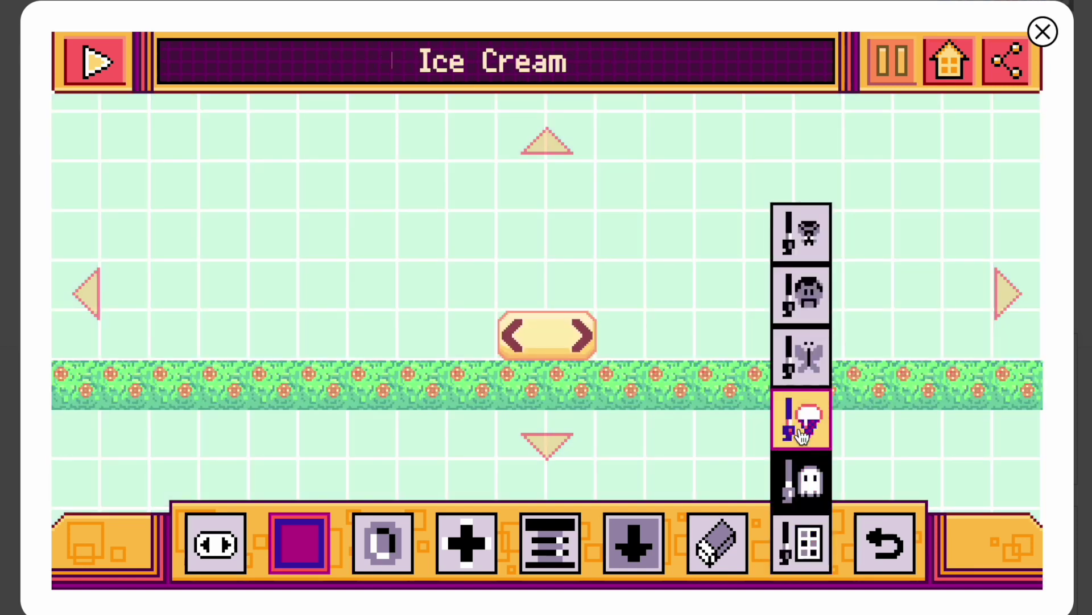
left_click(801, 421)
left_click(801, 541)
left_click(801, 480)
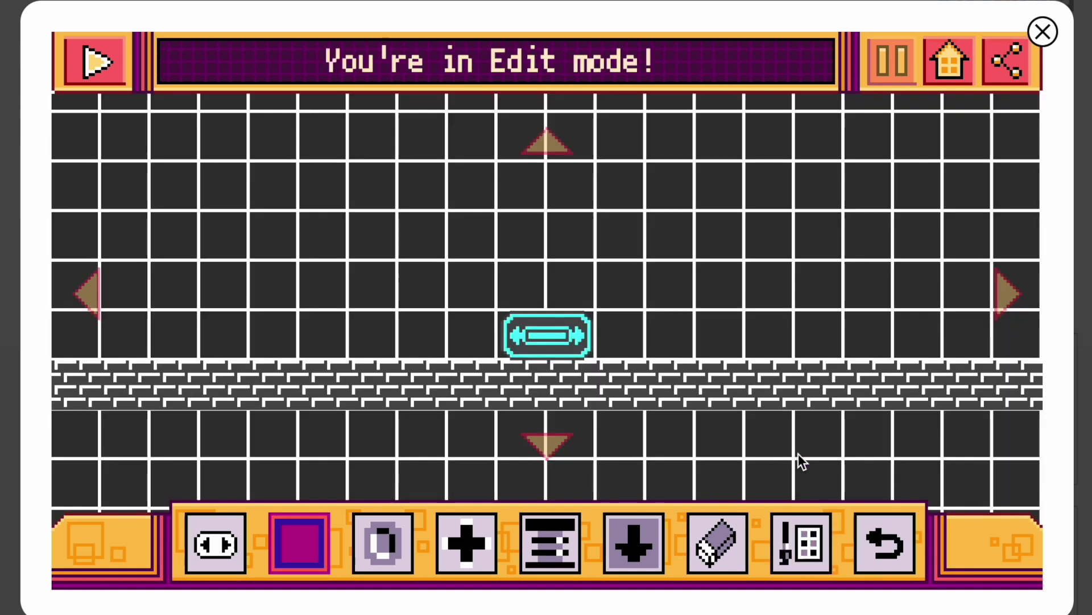
left_click(802, 540)
left_click(797, 357)
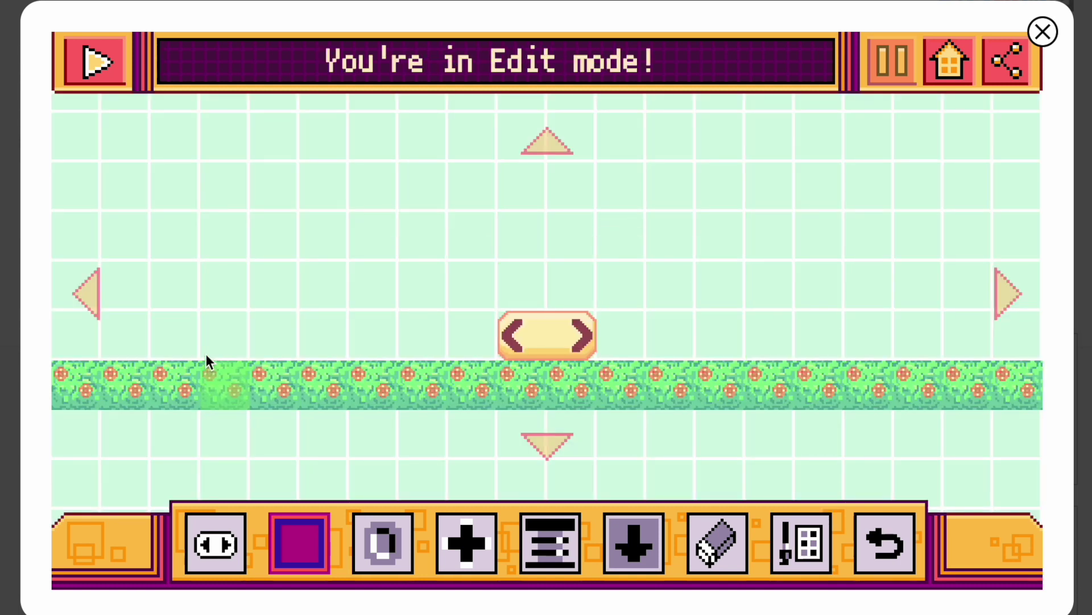
- Build vertical solid-block walls up from the floor near the left and right ends of the level
left_click(555, 149)
left_click(92, 307)
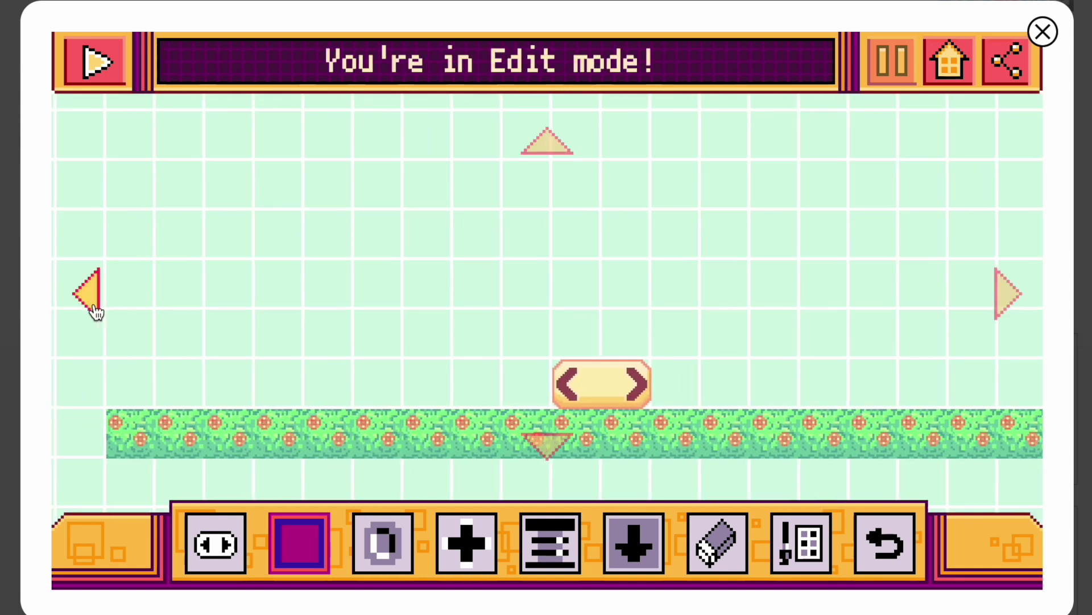
left_click_drag(128, 311, 135, 115)
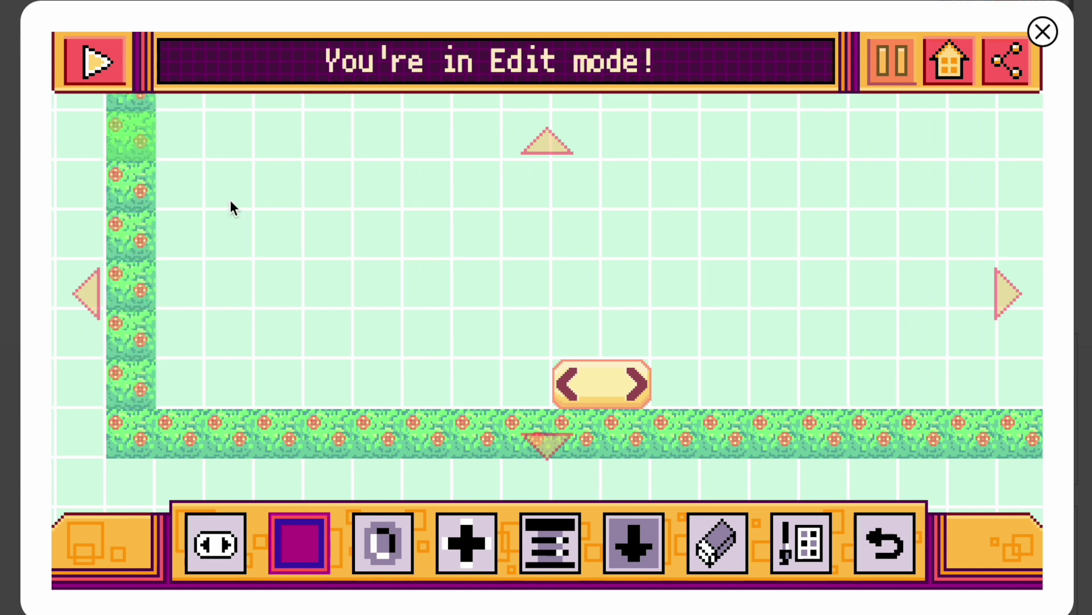
left_click(1006, 287)
left_click_drag(905, 377, 904, 131)
- Briefly playtest the level, and close the room with a solid-block ceiling joined to both side walls
left_click(94, 63)
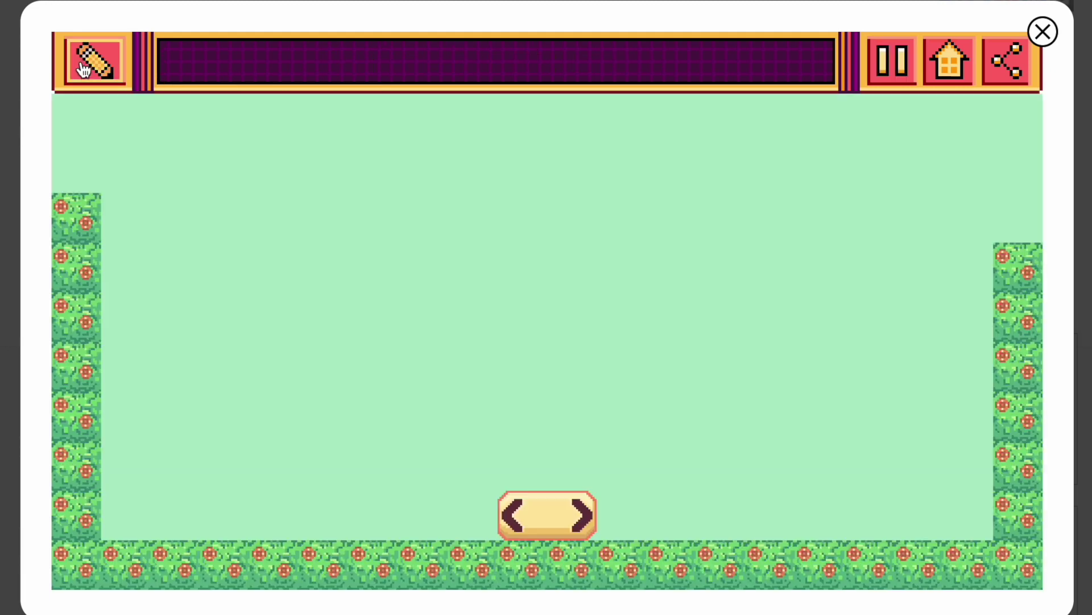
left_click(91, 62)
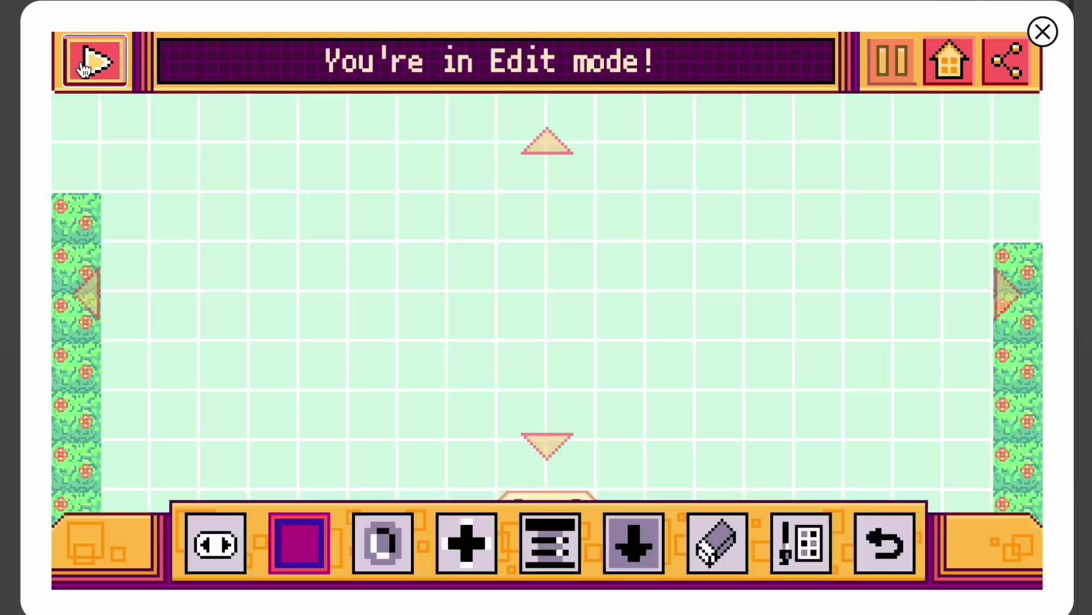
mouse_move(76, 114)
left_mouse_down()
mouse_move(493, 102)
mouse_move(796, 125)
mouse_move(976, 121)
mouse_move(1009, 127)
mouse_move(1017, 222)
left_mouse_up()
left_click(94, 159)
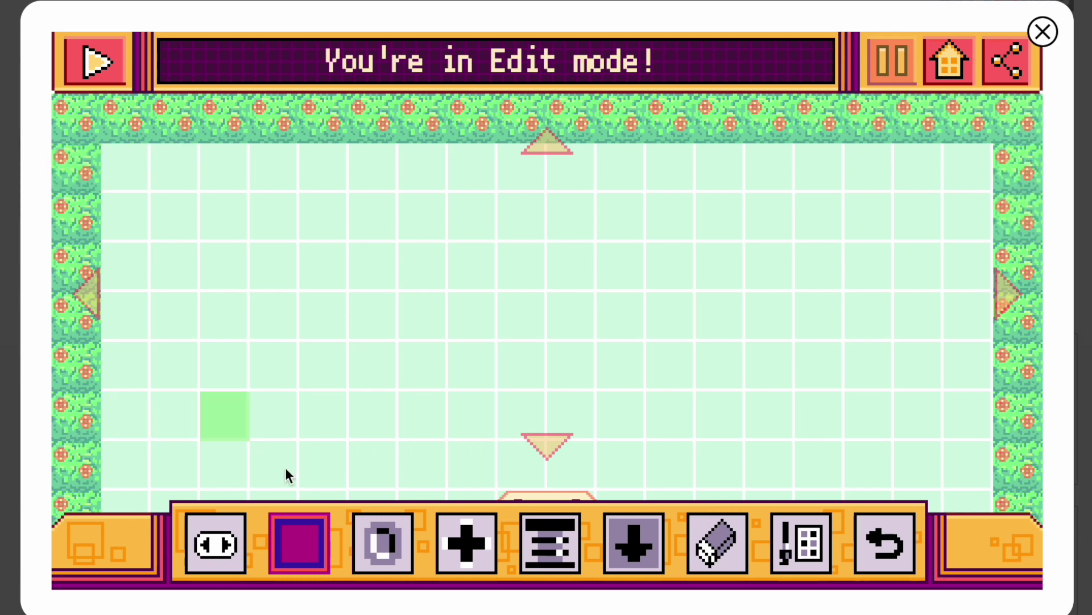
- Fill the row directly beneath the ceiling with cracked blocks from wall to wall, plus one below its right end
left_click(558, 455)
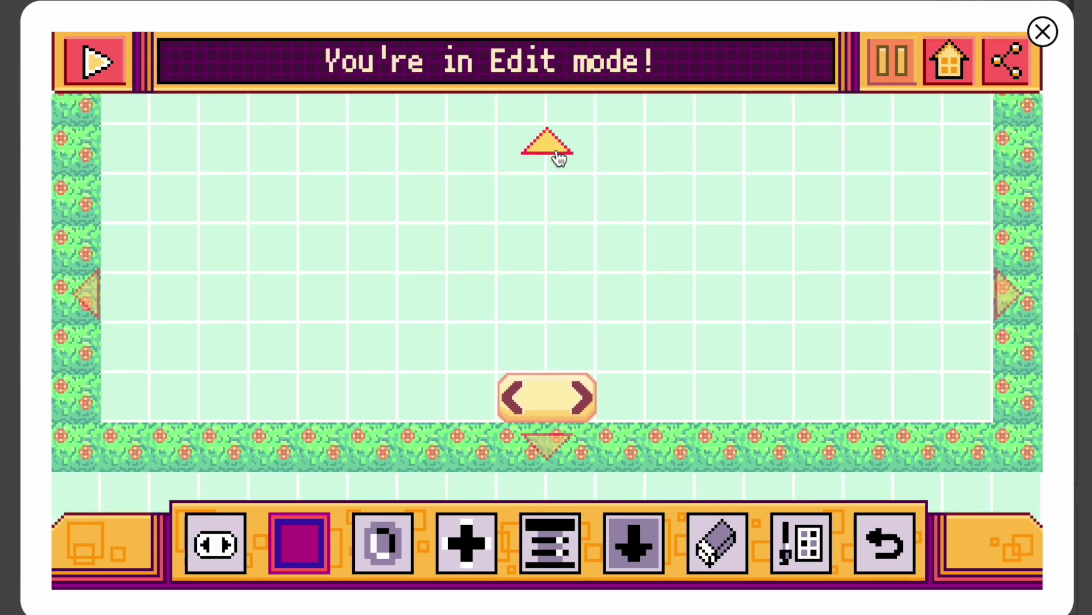
left_click(553, 149)
left_click(303, 559)
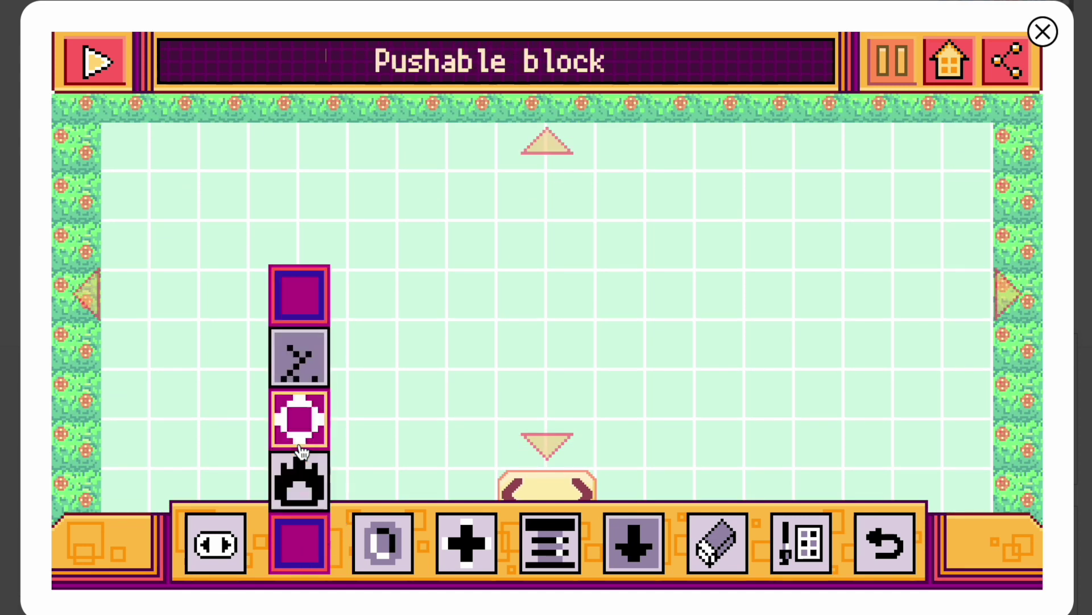
left_click(306, 364)
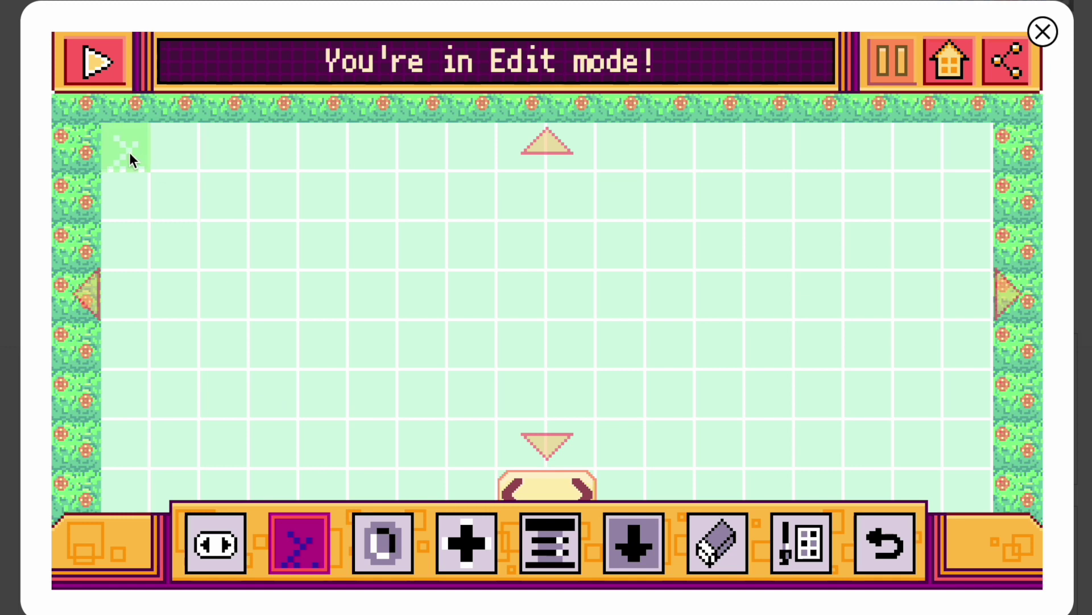
mouse_move(142, 153)
left_mouse_down()
mouse_move(965, 169)
mouse_move(966, 197)
left_mouse_up()
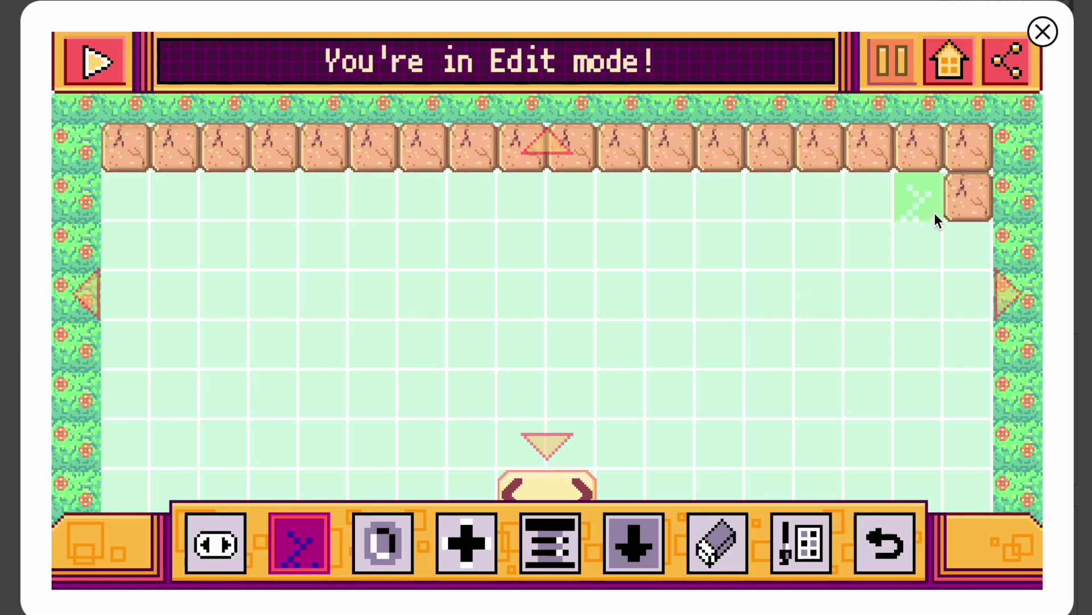
- Add cracked blocks in every other cell of the second row, working from the right wall to the left
left_click(846, 204)
left_click(748, 203)
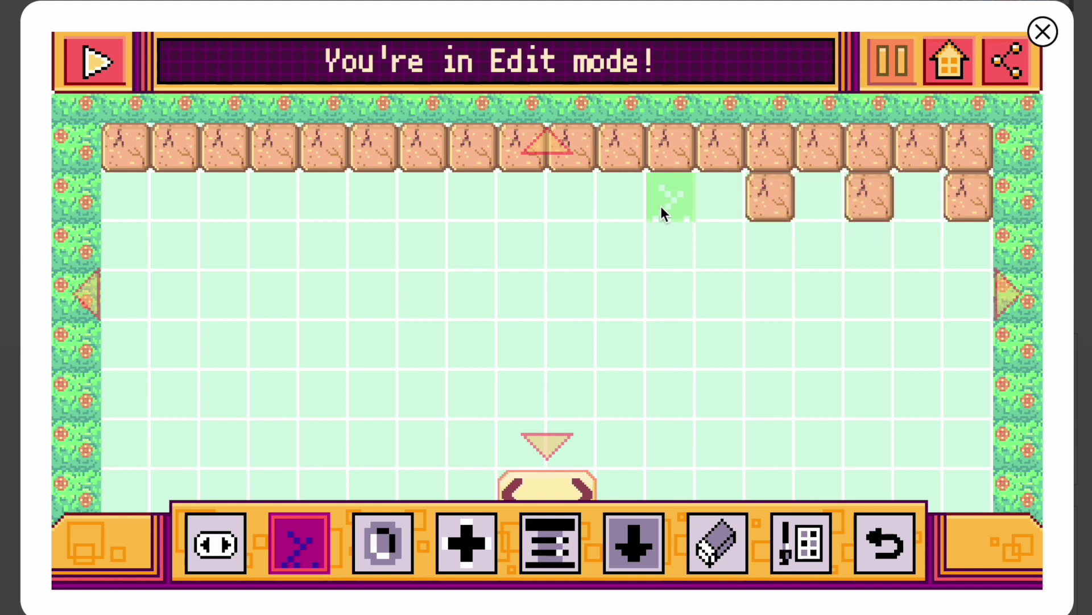
left_click(622, 211)
left_click(572, 205)
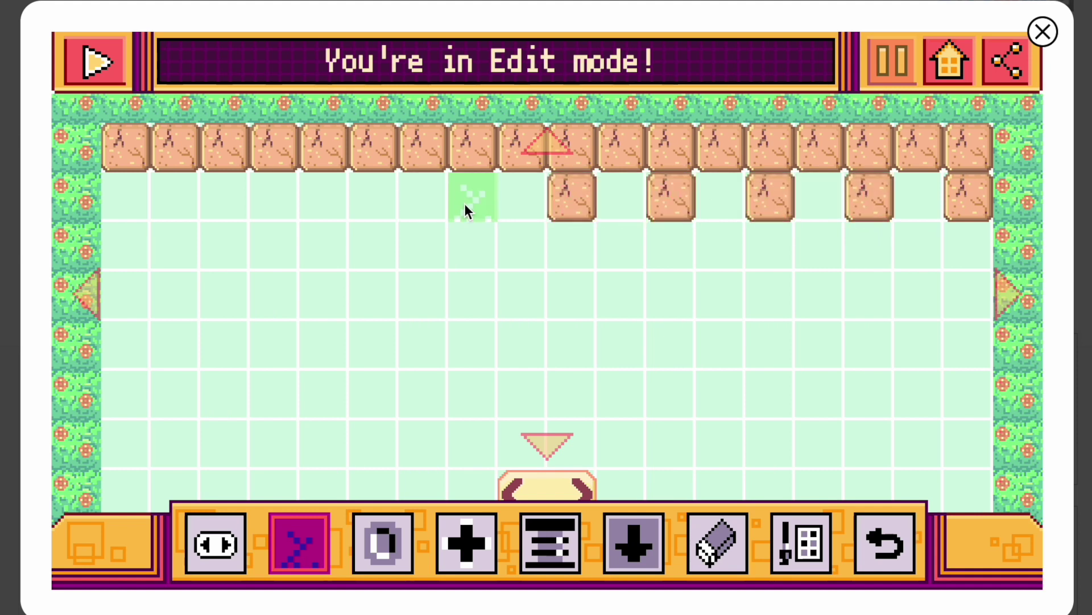
left_click(464, 203)
left_click(272, 197)
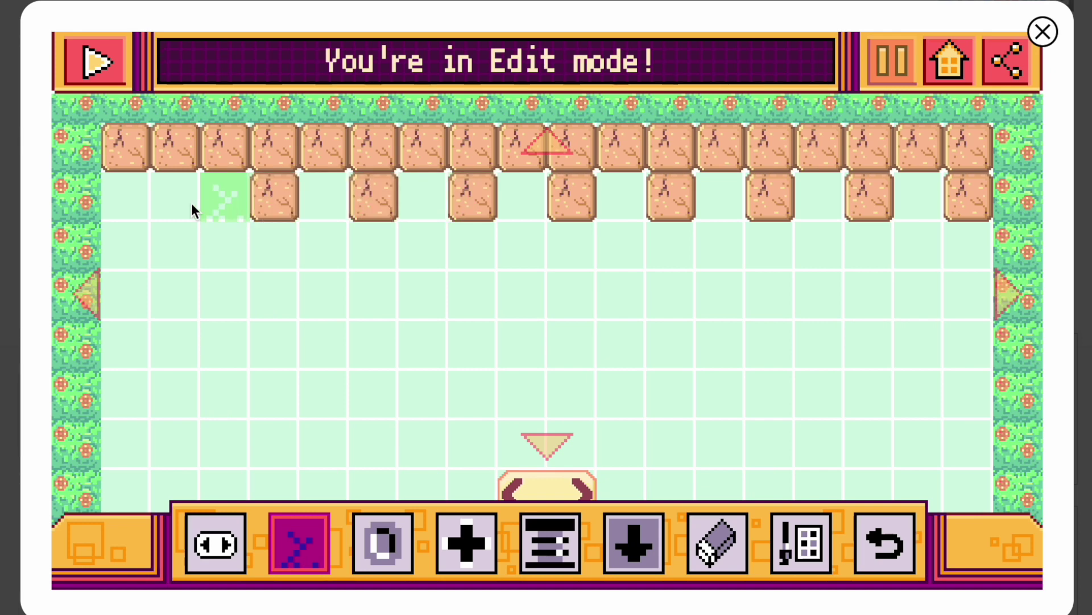
left_click(188, 202)
- Place a ball in the open middle of the room, three cells above the horizontal paddle
left_click(547, 442)
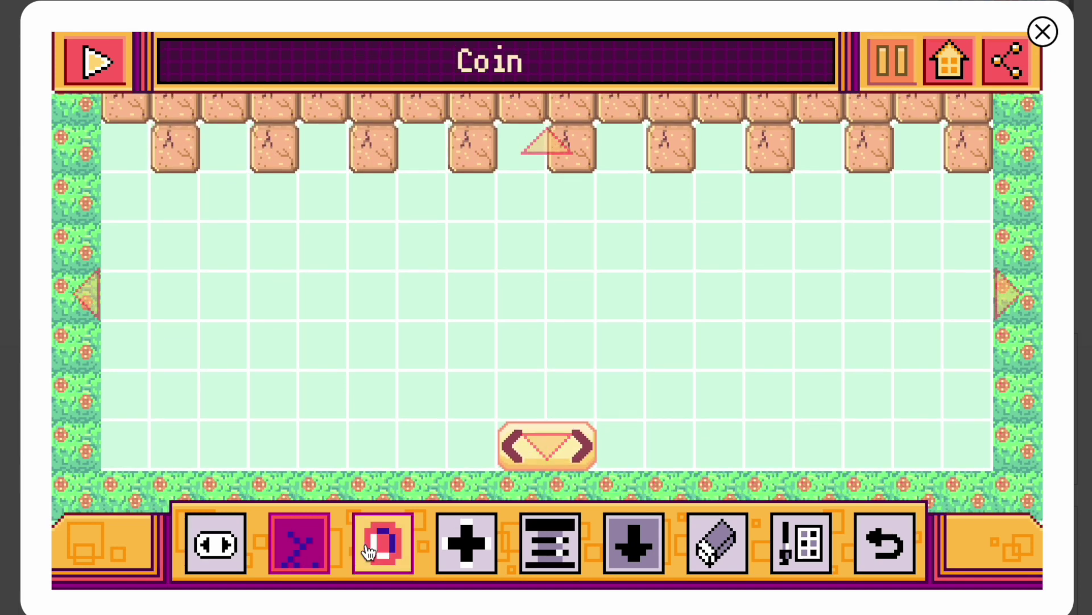
left_click(196, 551)
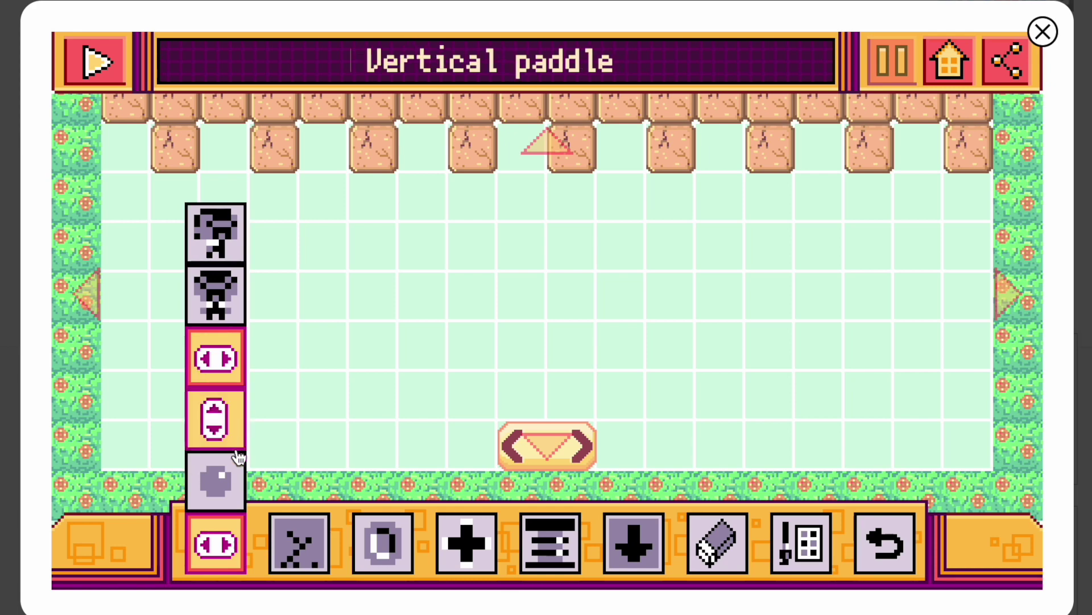
left_click(220, 475)
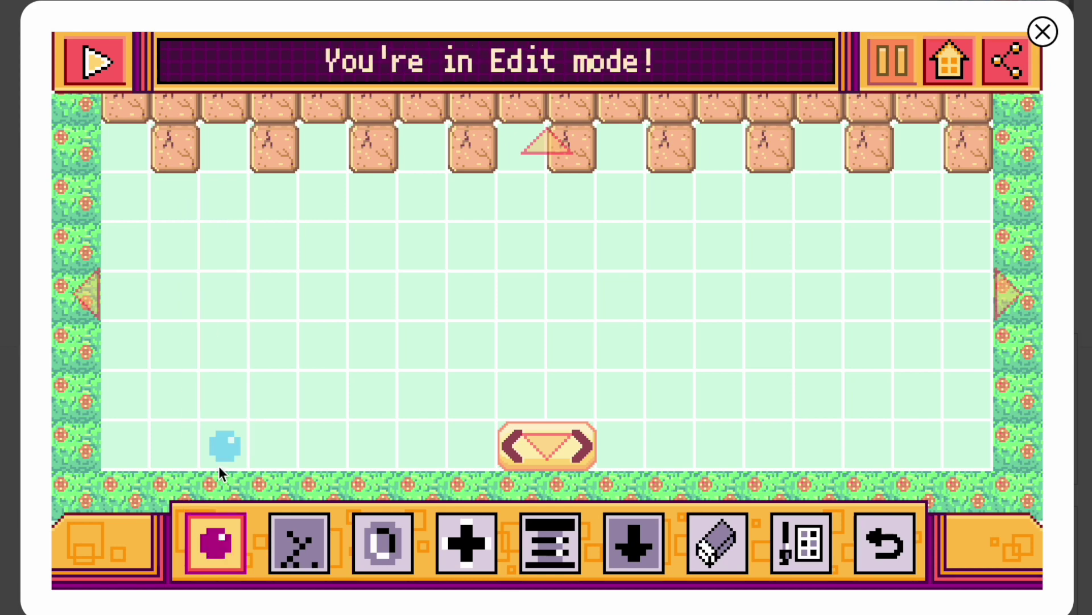
left_click(552, 281)
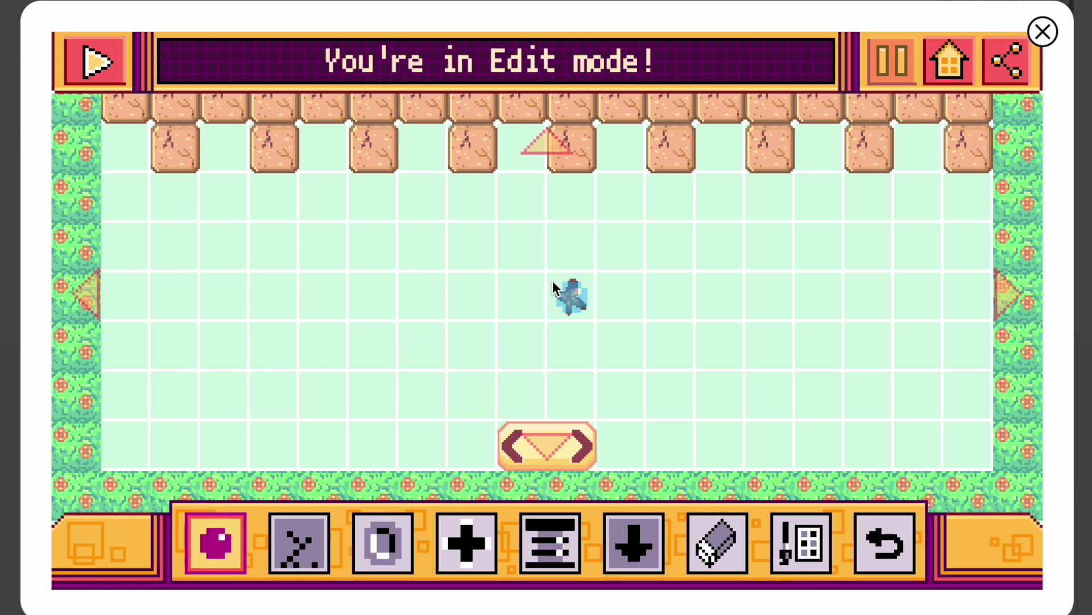
- Playtest the brick-breaker level, moving the paddle left and right to bounce the ball into the cracked blocks
left_click(97, 63)
key("Right")
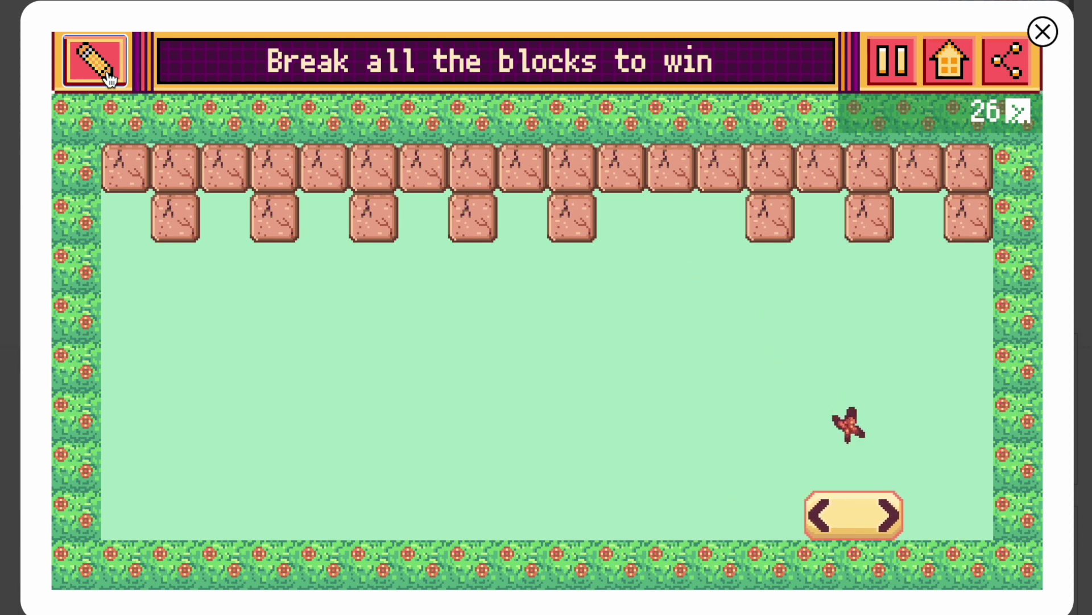
key("Right")
key("Left")
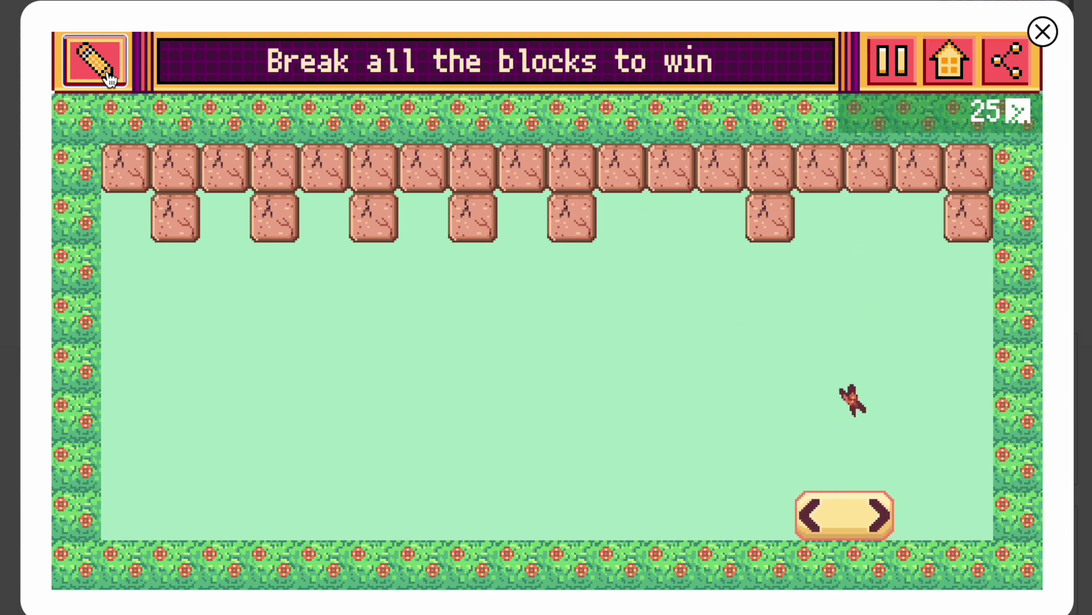
key("Left")
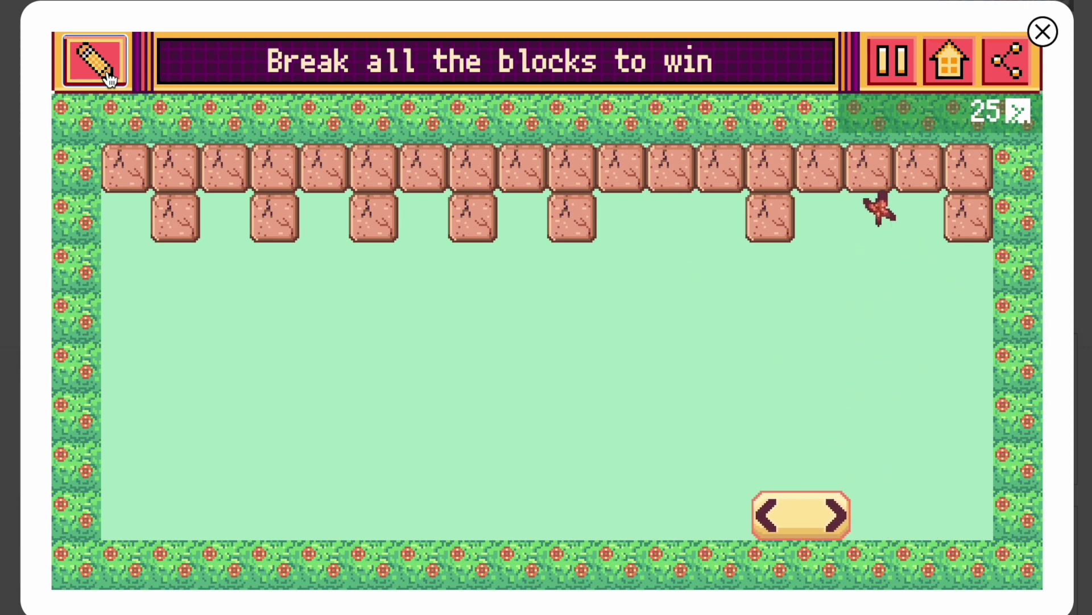
key("Left")
key("Right")
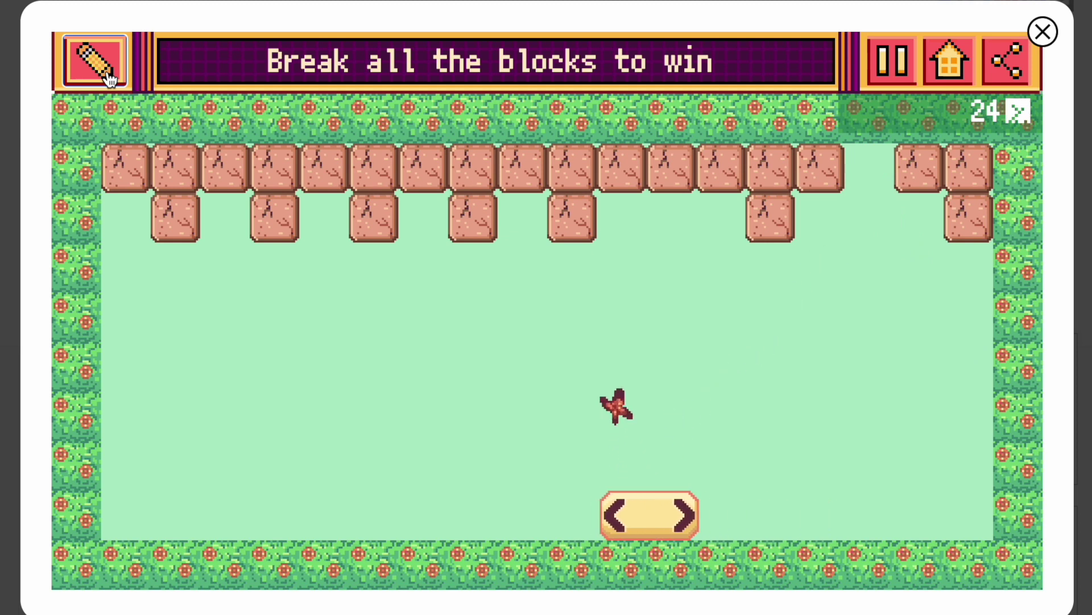
key("Left")
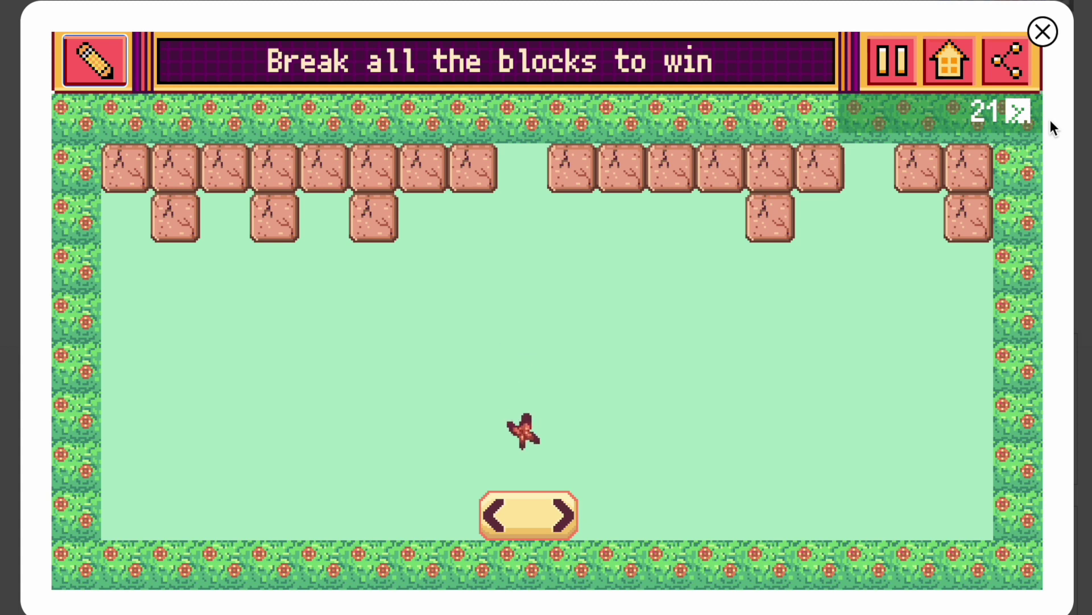
key("Right")
key("Left")
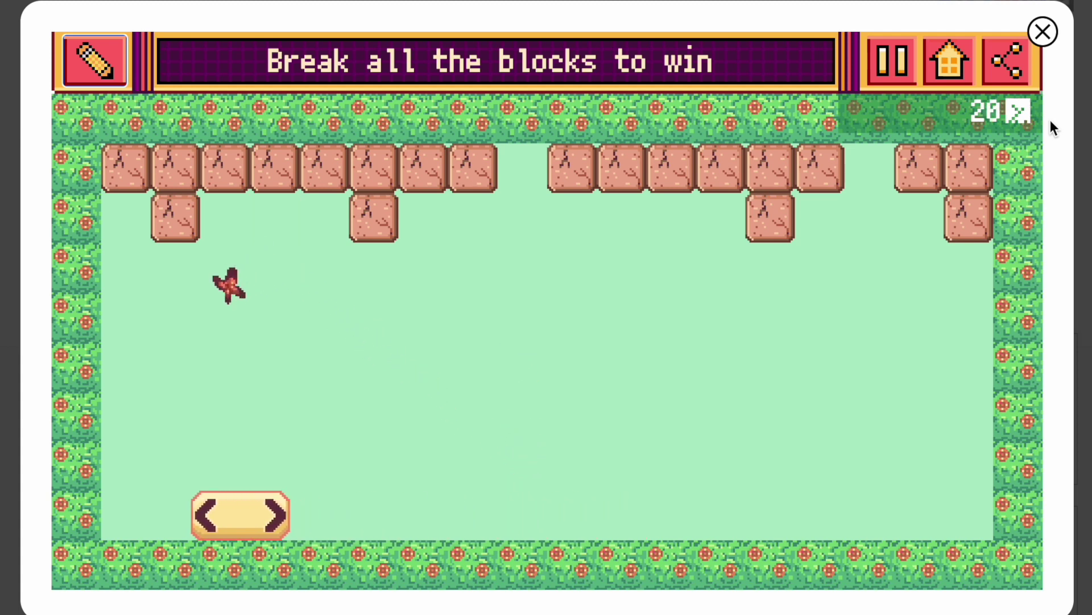
key("Right")
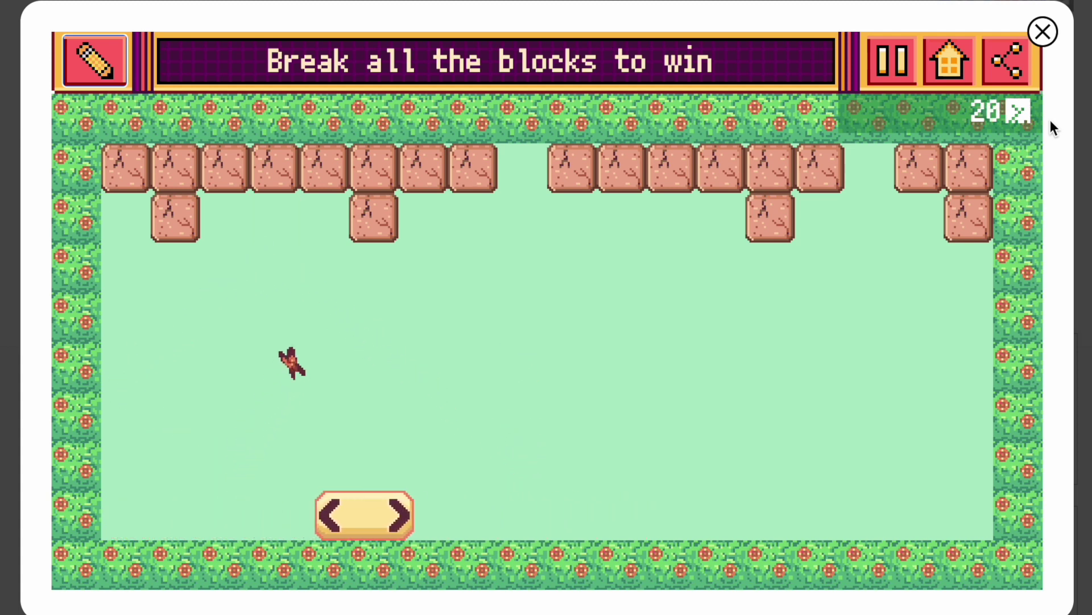
key("Left")
key("Right")
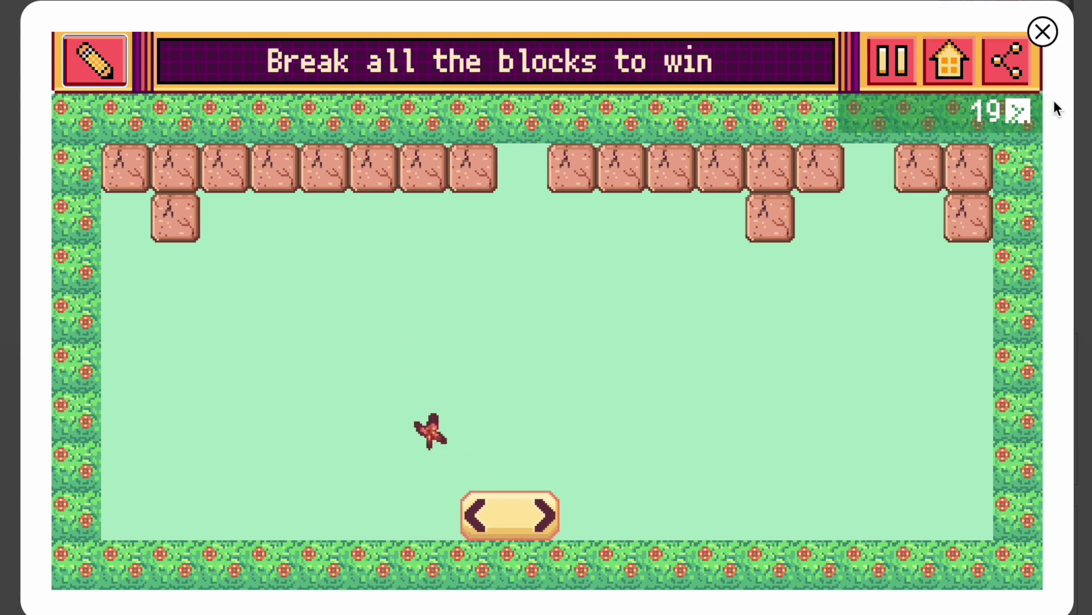
- Create a new blank game from the game selection screen and place the front-facing character near the grid's centre
left_click(965, 68)
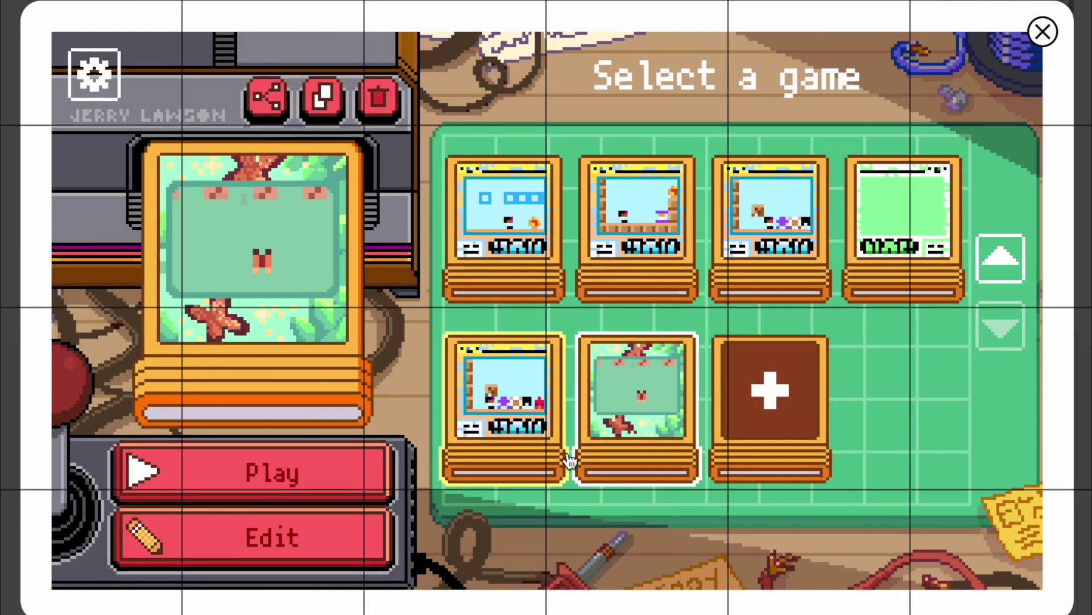
left_click(786, 418)
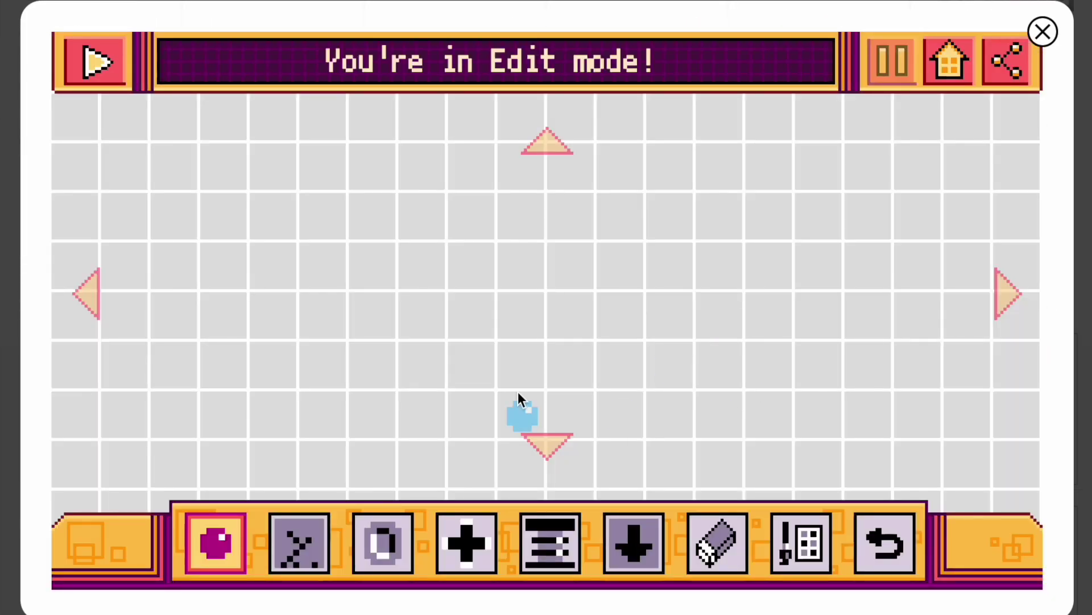
left_click(234, 532)
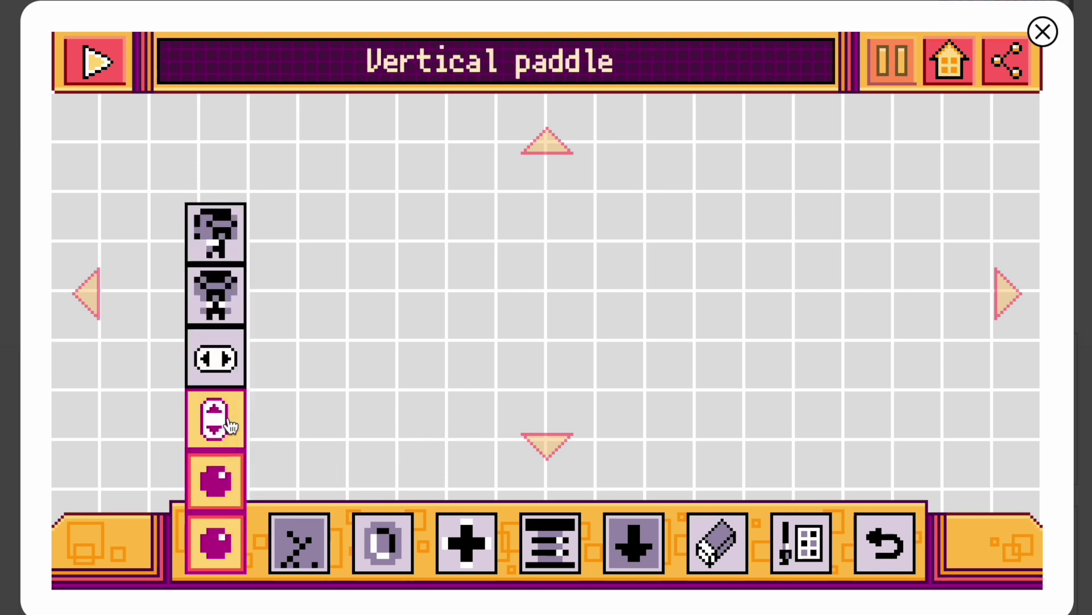
left_click(217, 295)
left_click(564, 297)
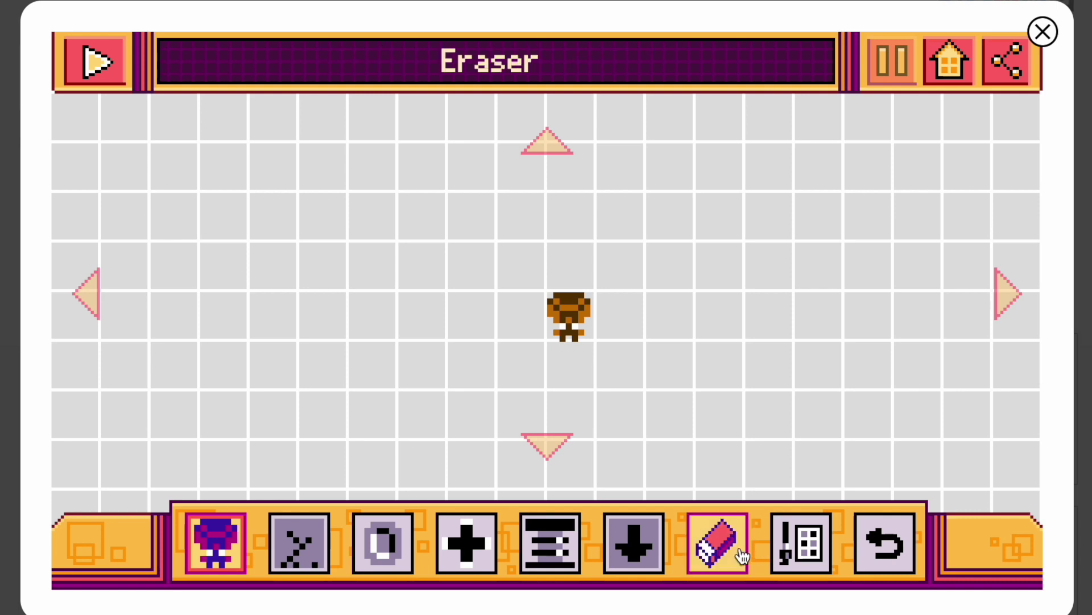
- Set the game's visual theme to Default
left_click(778, 545)
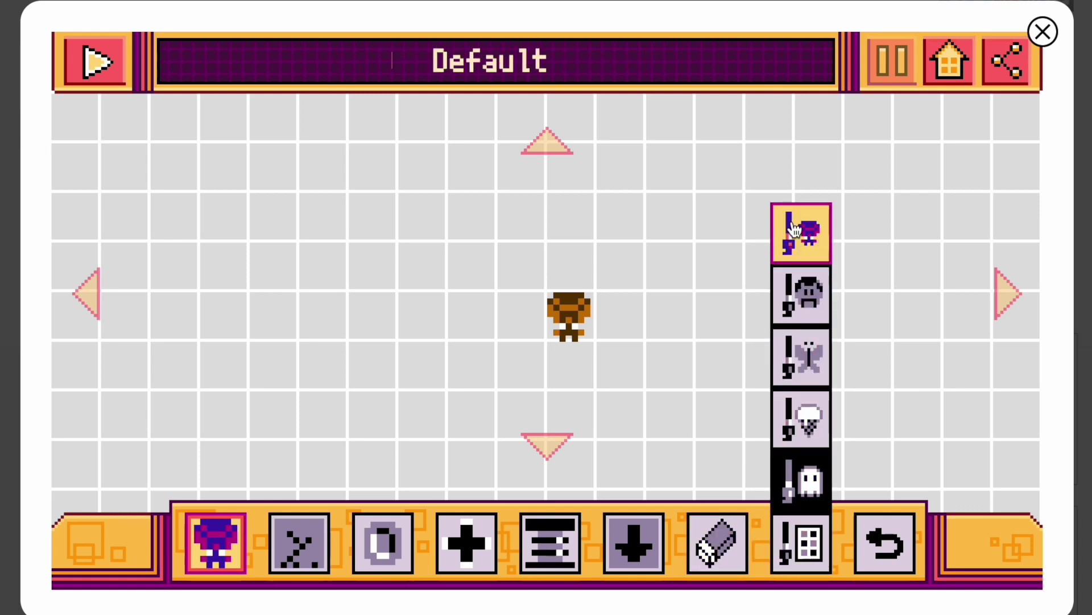
left_click(795, 230)
left_click(791, 538)
- Build a seven-cell-long corridor of solid blocks around the character, closed behind it, and fill the five cells ahead with coins
left_click(297, 553)
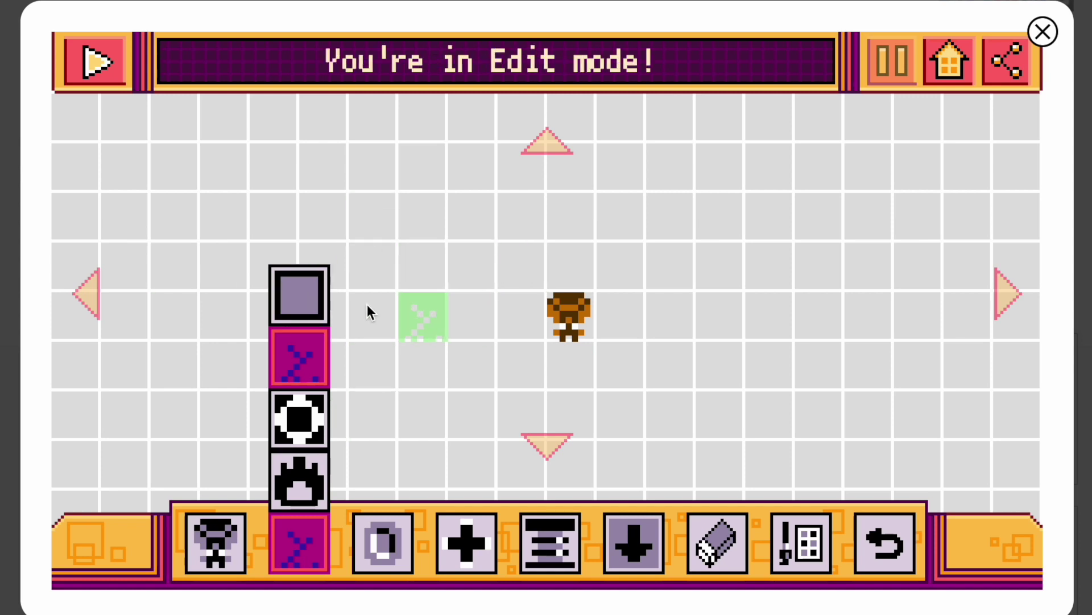
left_click(301, 302)
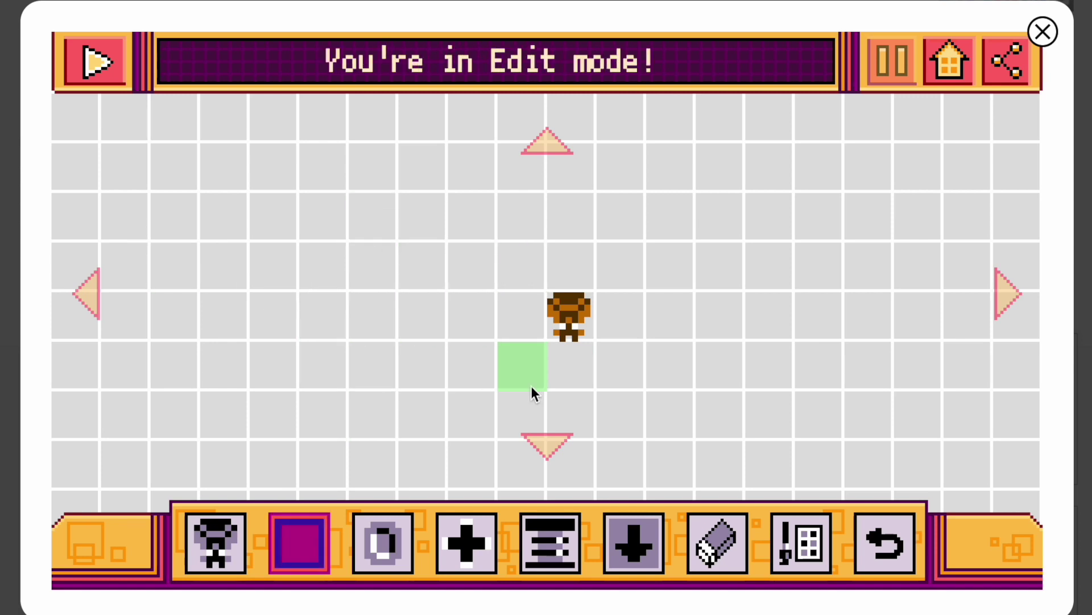
left_click(996, 308)
mouse_move(421, 269)
left_mouse_down()
mouse_move(422, 358)
mouse_move(481, 378)
mouse_move(701, 375)
left_mouse_up()
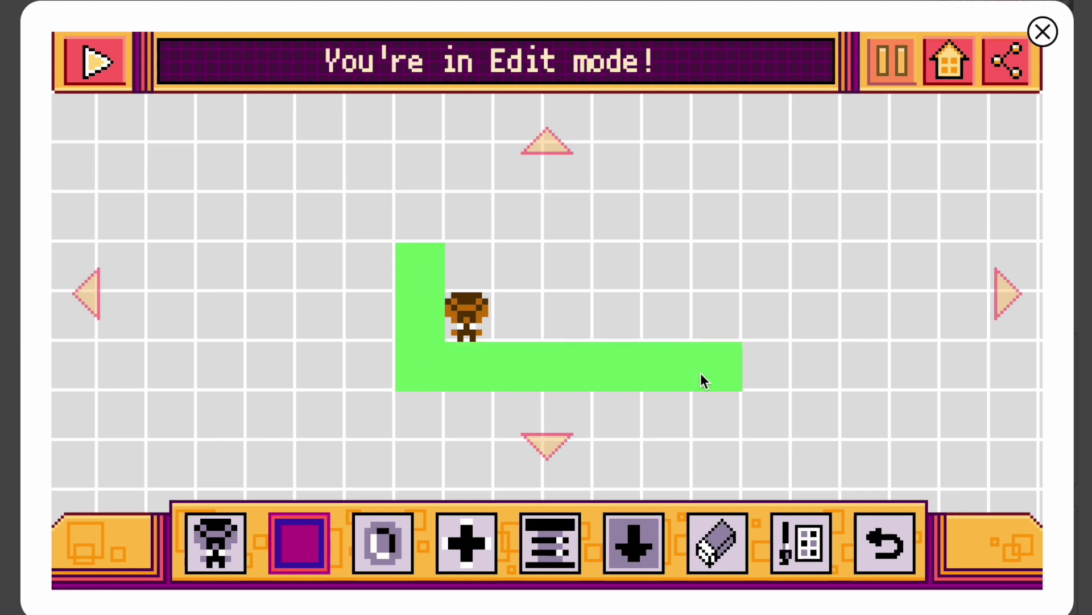
left_click_drag(493, 267, 626, 262)
left_click(382, 544)
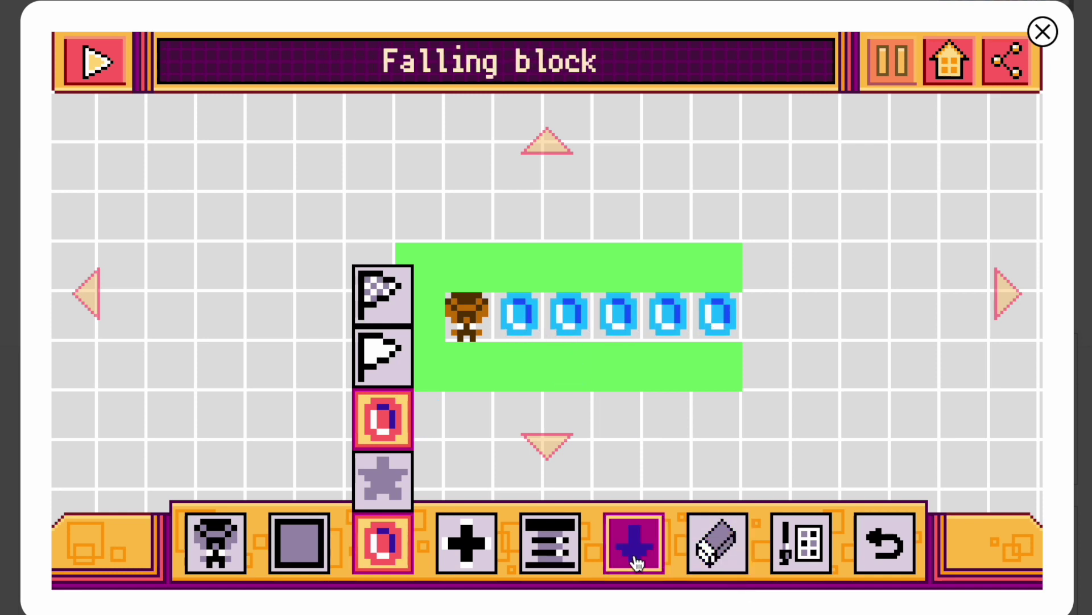
- Preview the level in the ghost theme and switch back to the Default theme
left_click(799, 543)
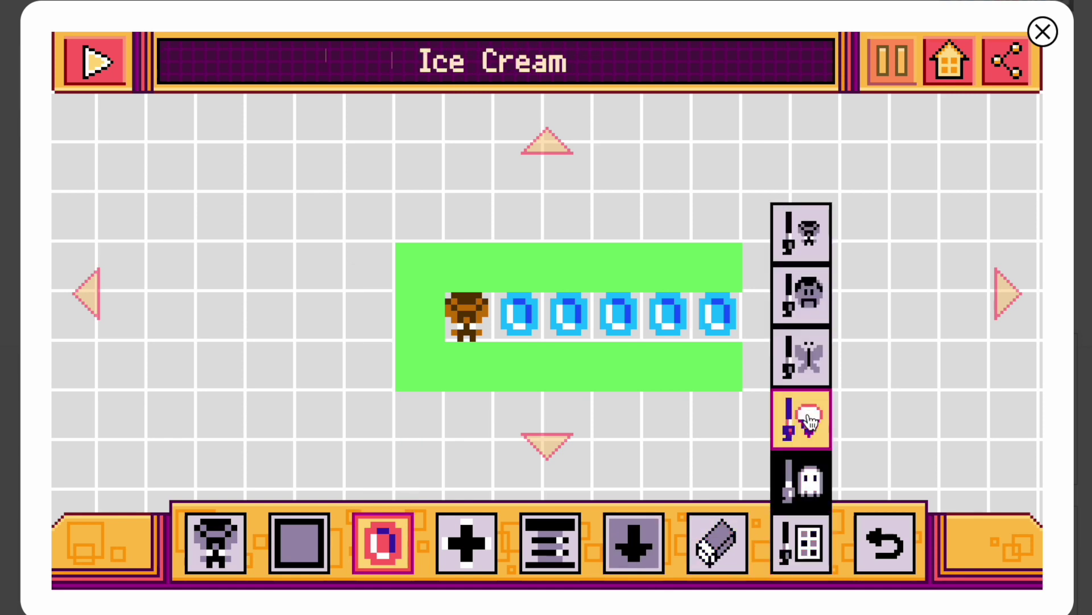
left_click(788, 472)
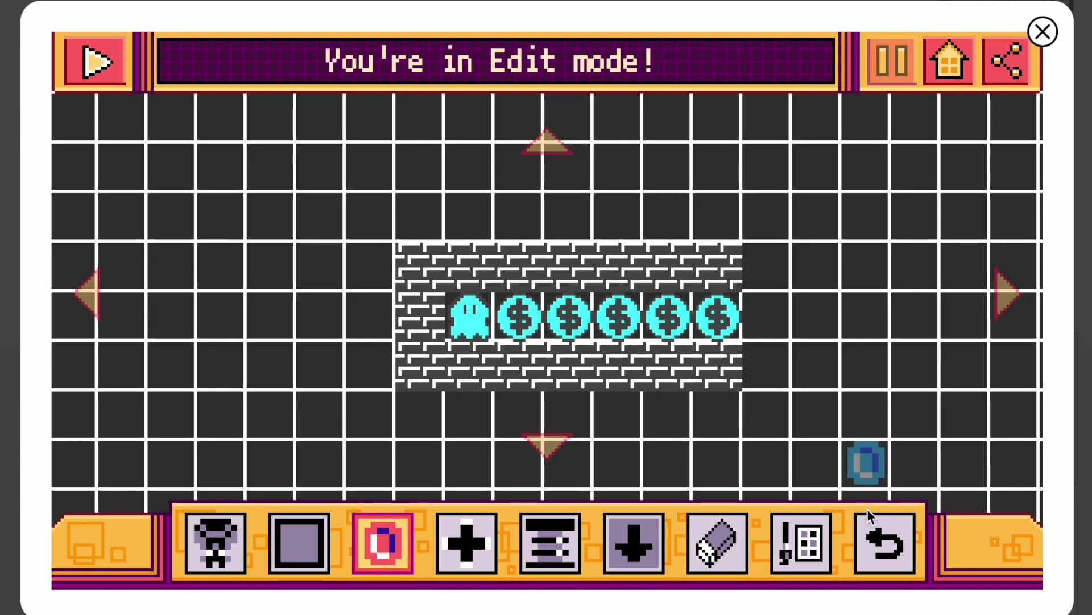
left_click(811, 547)
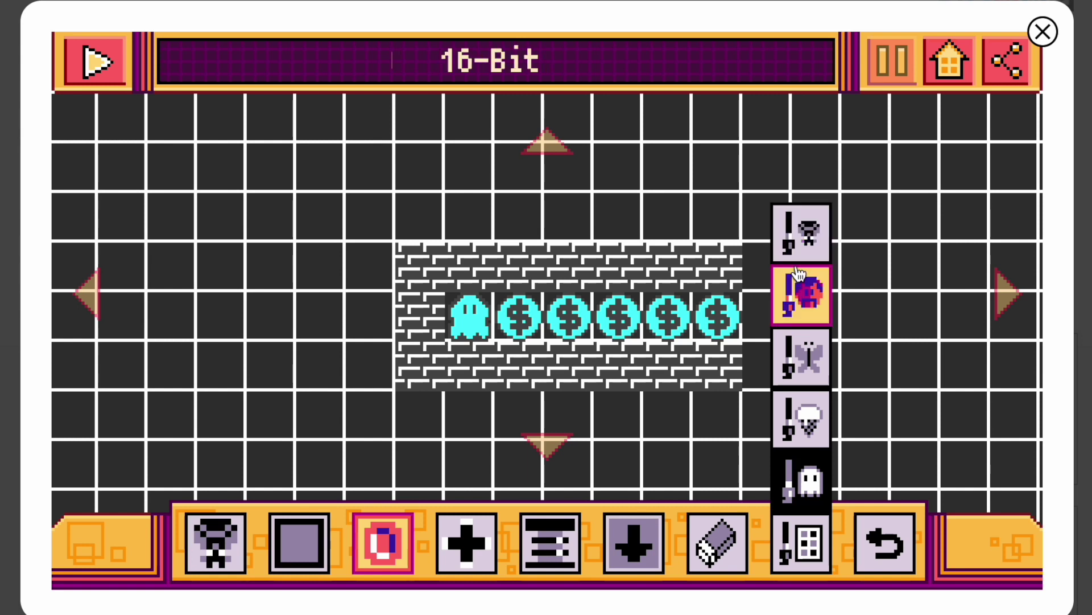
left_click(800, 242)
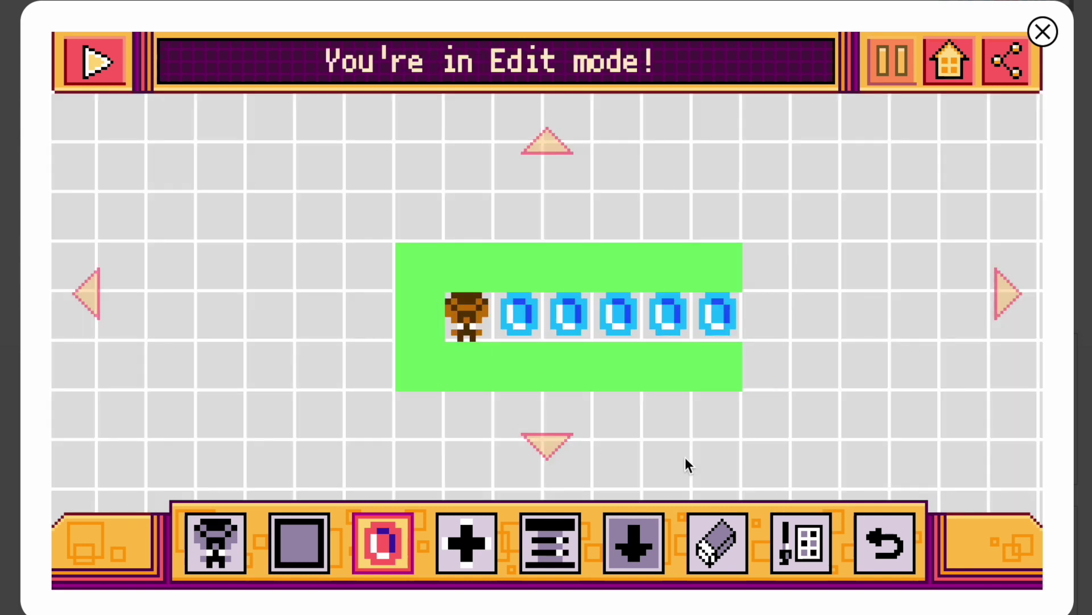
- Extend both corridor walls by one solid block, and offset them one row outward for a six-cell-long wider section
left_click(996, 313)
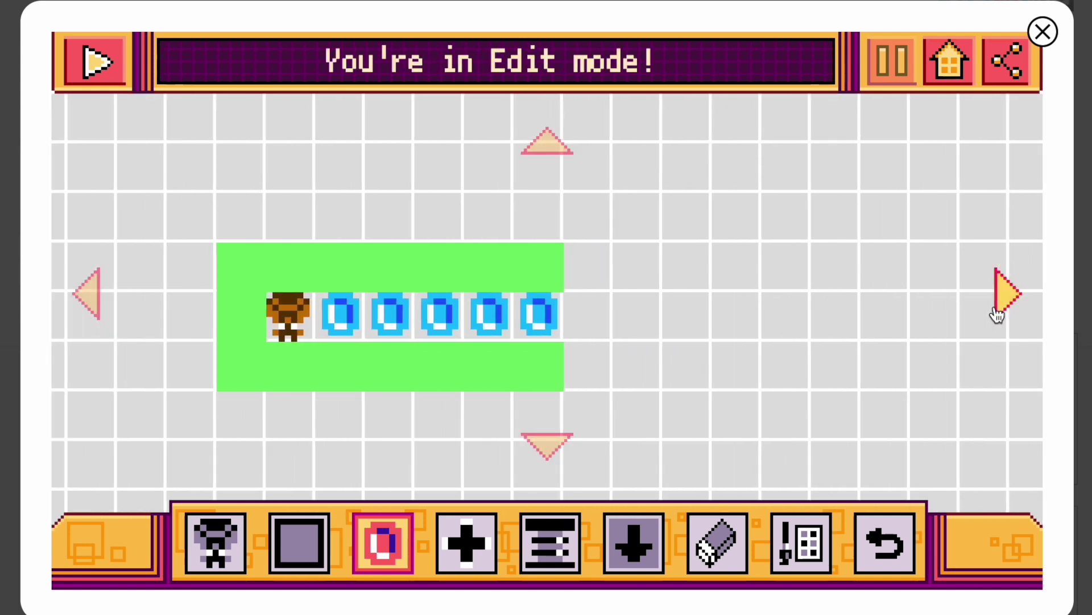
left_click(298, 554)
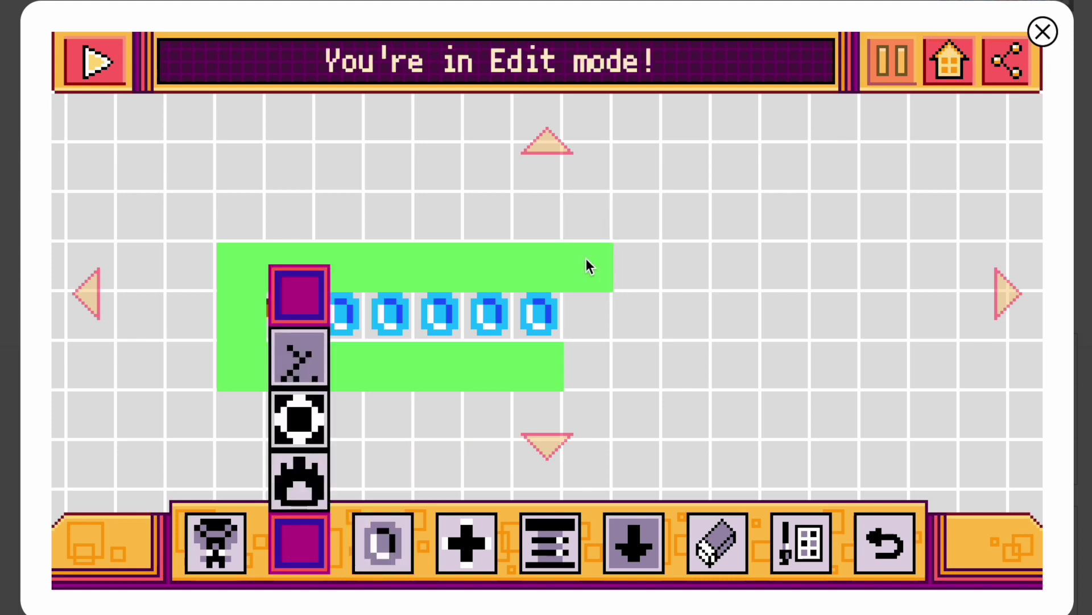
left_click_drag(590, 207, 747, 209)
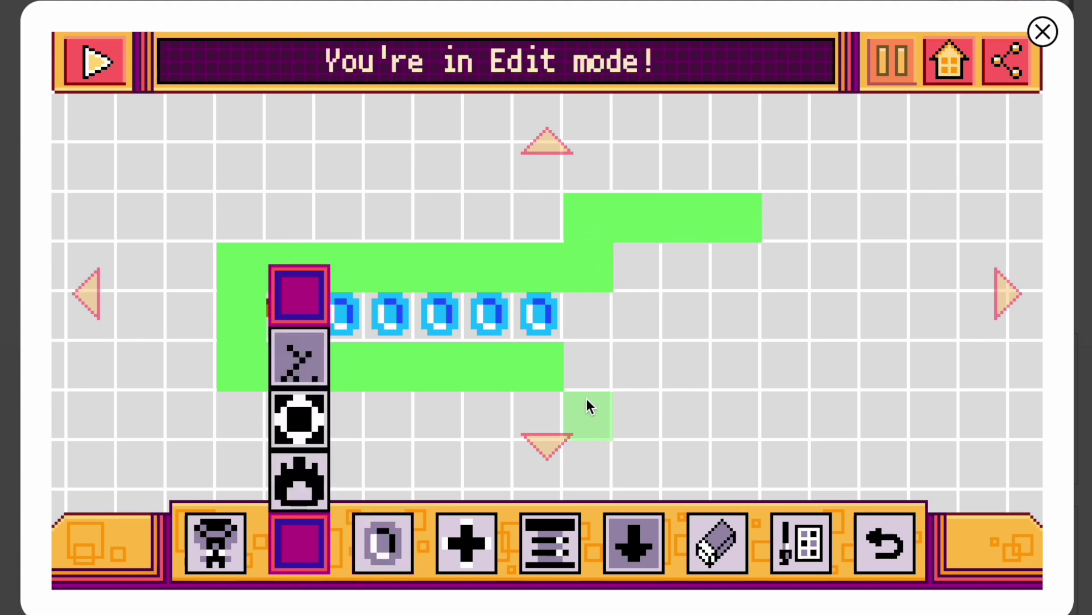
left_click_drag(590, 400, 740, 408)
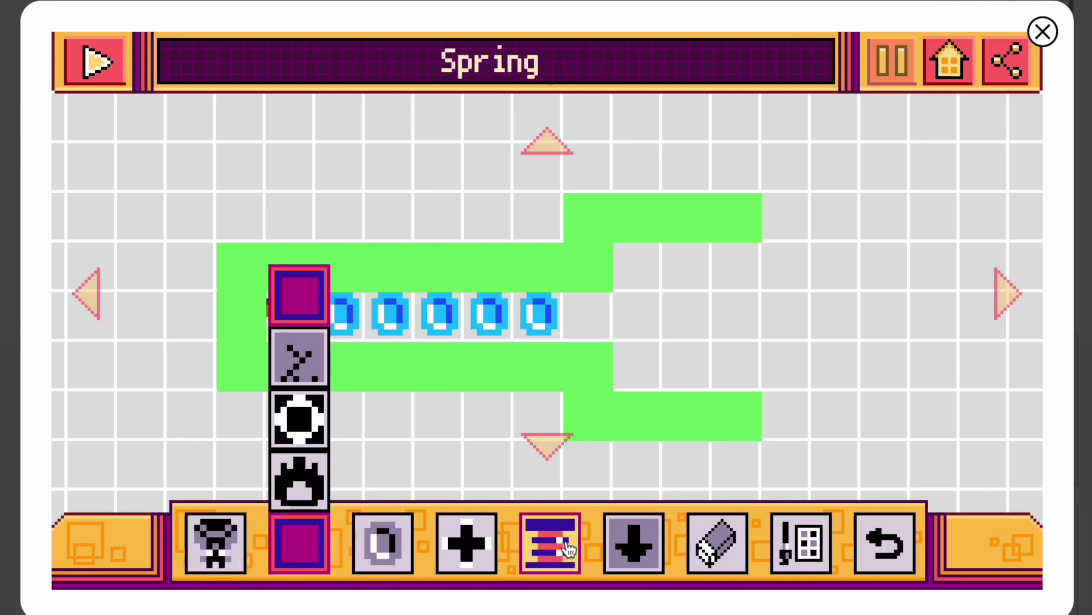
left_click(801, 421)
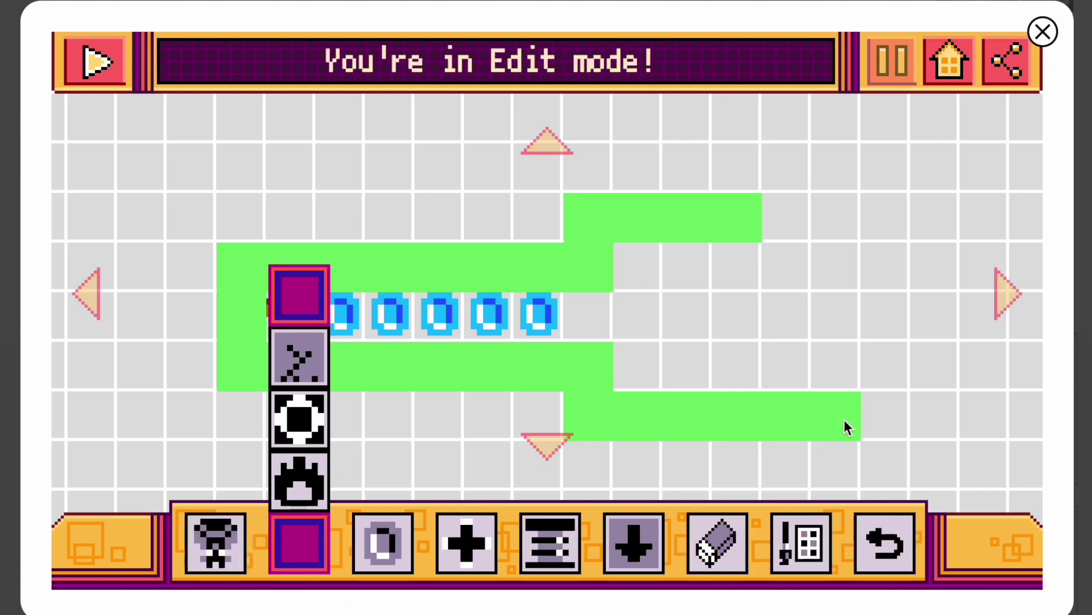
left_click(773, 212)
left_click(837, 212)
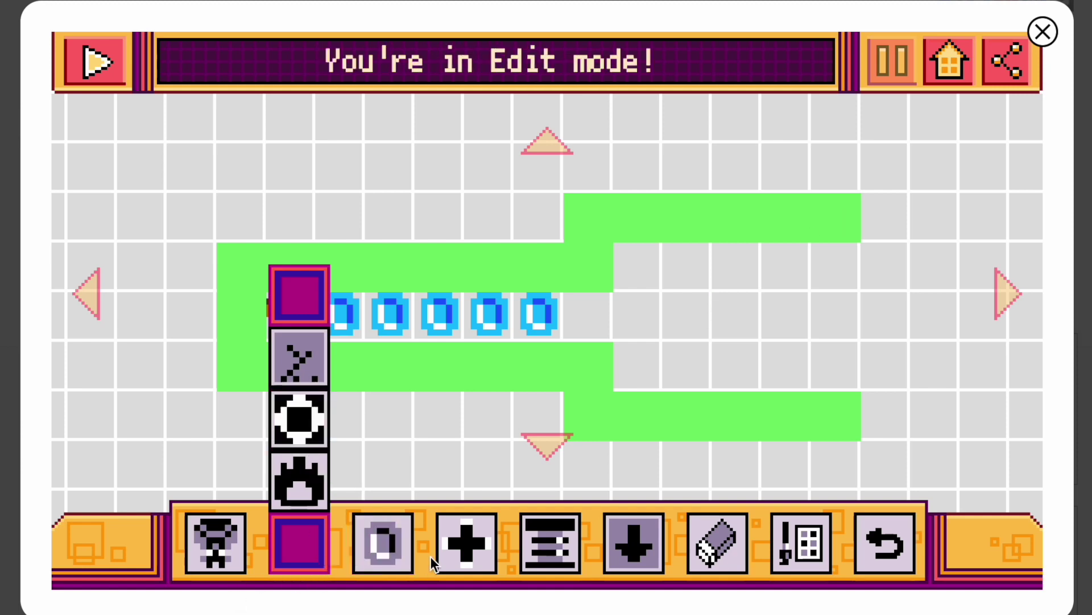
- Place two vertical enemies on the floor of the wider section, leaving one empty cell between them
left_click(466, 543)
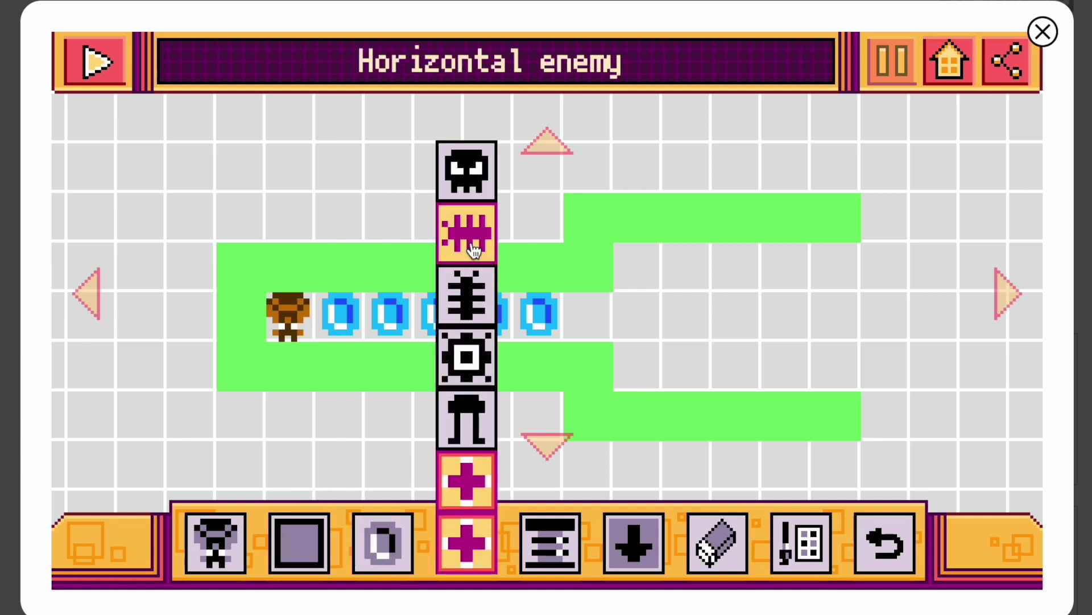
left_click(473, 276)
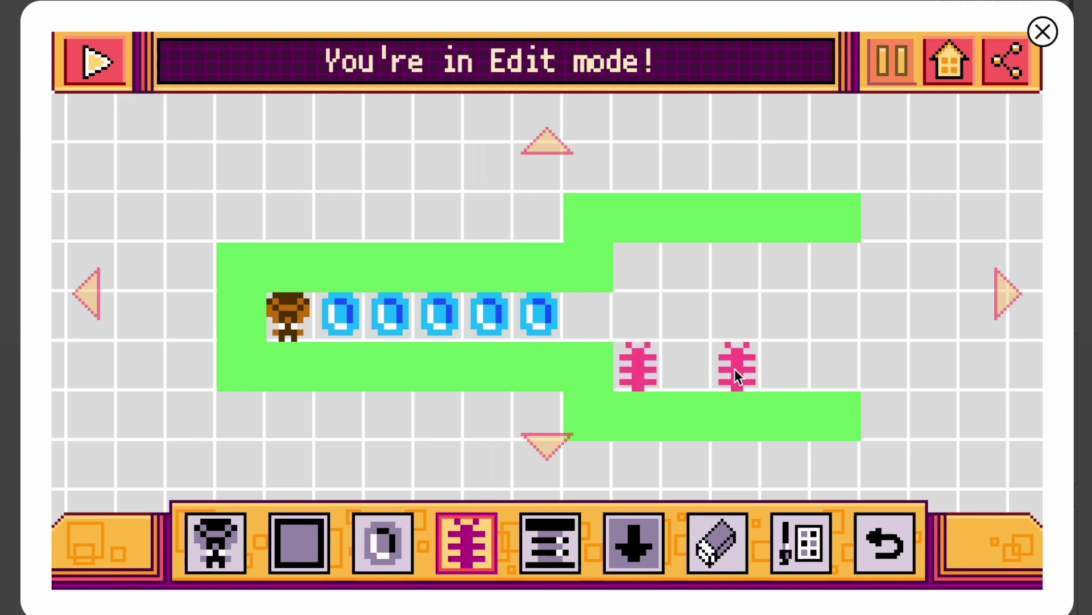
- Playtest the level by collecting the five coins, replay it, and return to editing
left_click(88, 74)
key("Right")
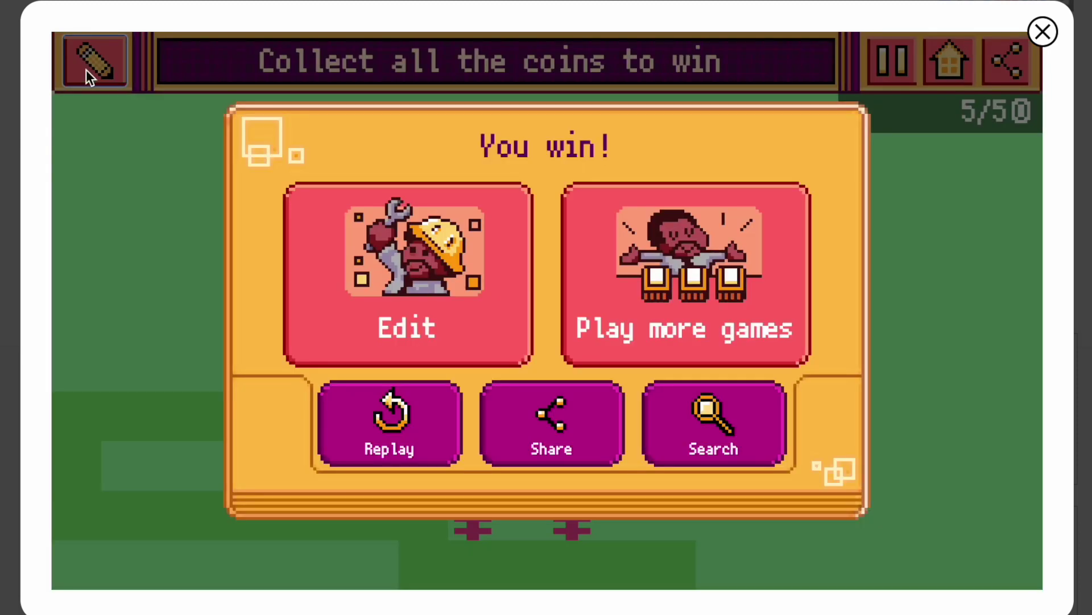
left_click(407, 426)
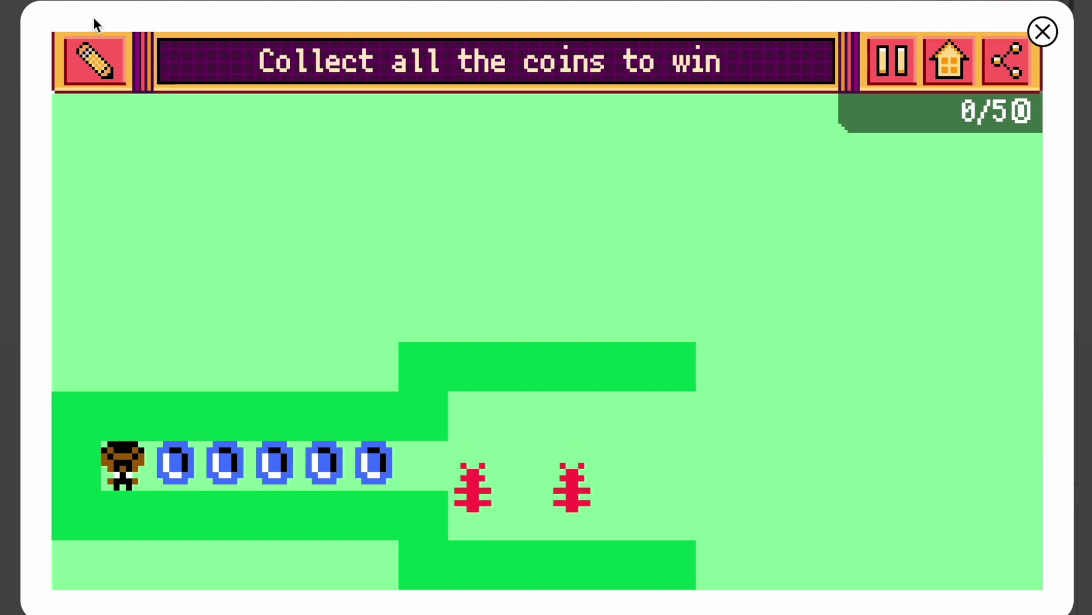
left_click(90, 78)
- Place a goal flag in the empty area far beyond the open end of the wider section
left_click_drag(1006, 305, 1005, 301)
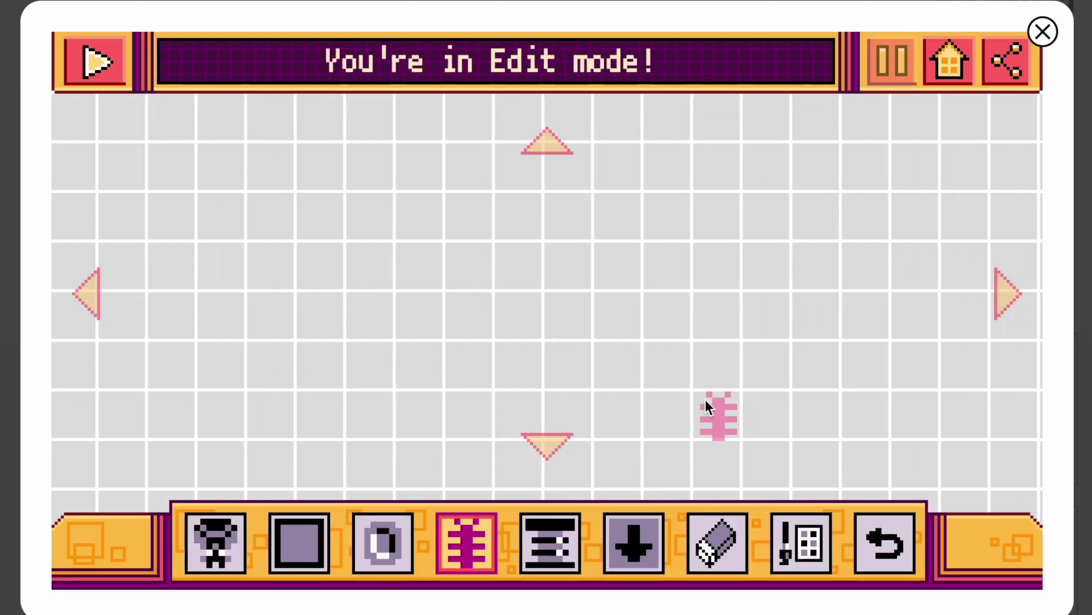
left_click(561, 456)
left_click(549, 454)
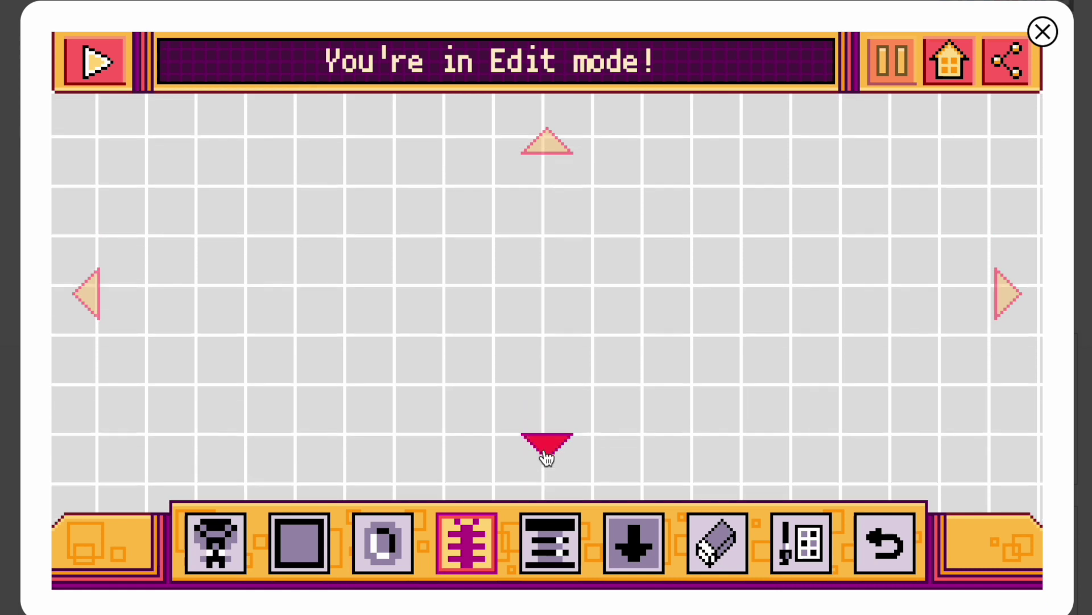
left_click_drag(95, 311, 95, 311)
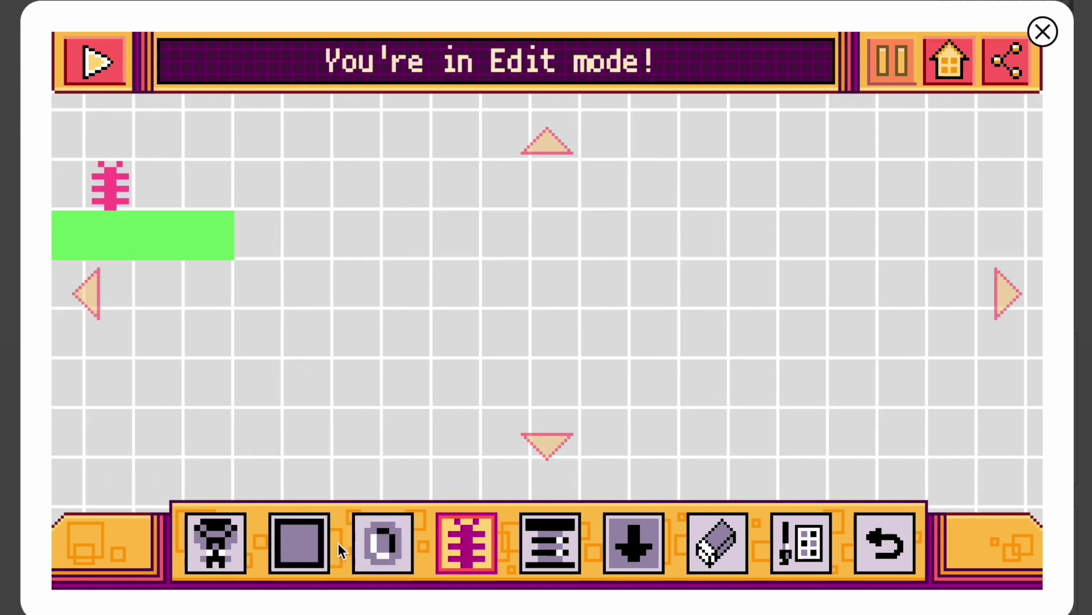
left_click(382, 543)
left_click(382, 357)
left_click_drag(543, 153, 546, 155)
left_click_drag(1019, 292, 1022, 294)
left_click(681, 285)
left_click_drag(100, 291, 98, 293)
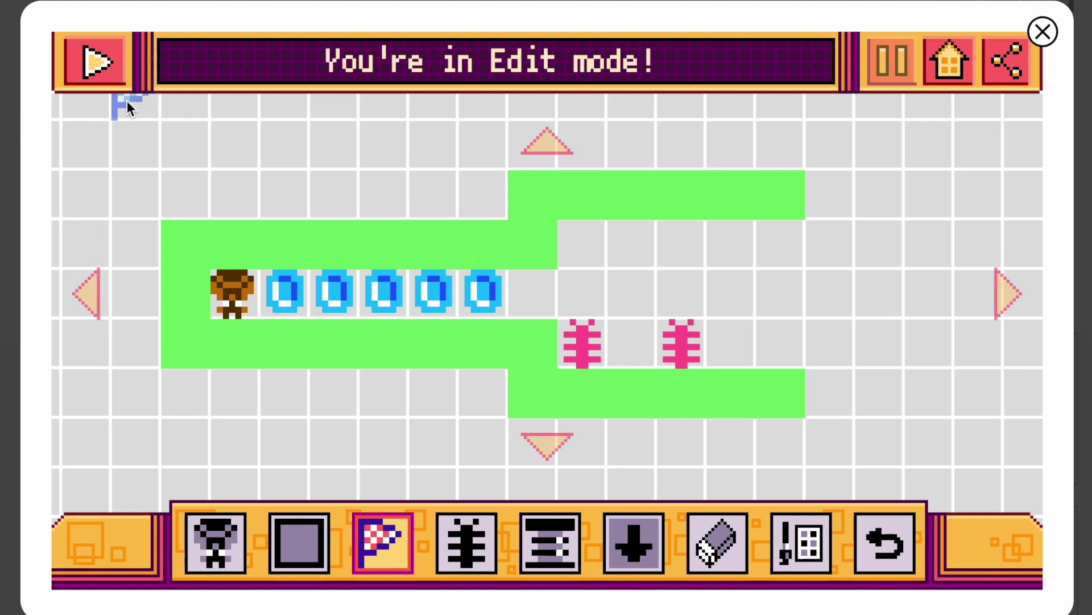
- Playtest the level, running through the coins and trying to get past the vertical enemies, and return to editing
left_click(110, 81)
key("Right")
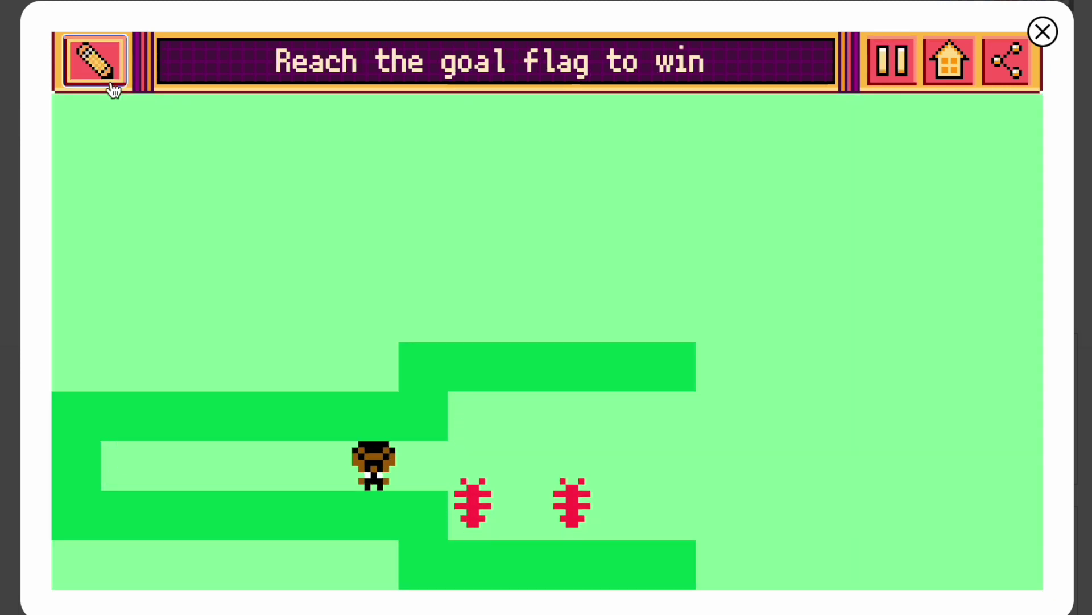
key("Right")
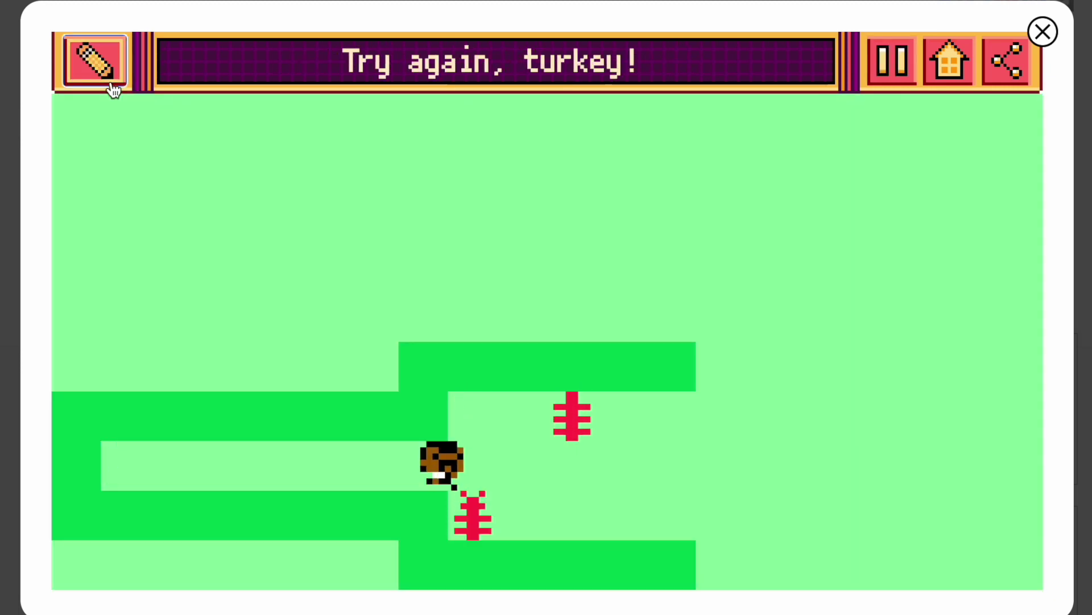
key("Right")
key("Right")
key("Right")
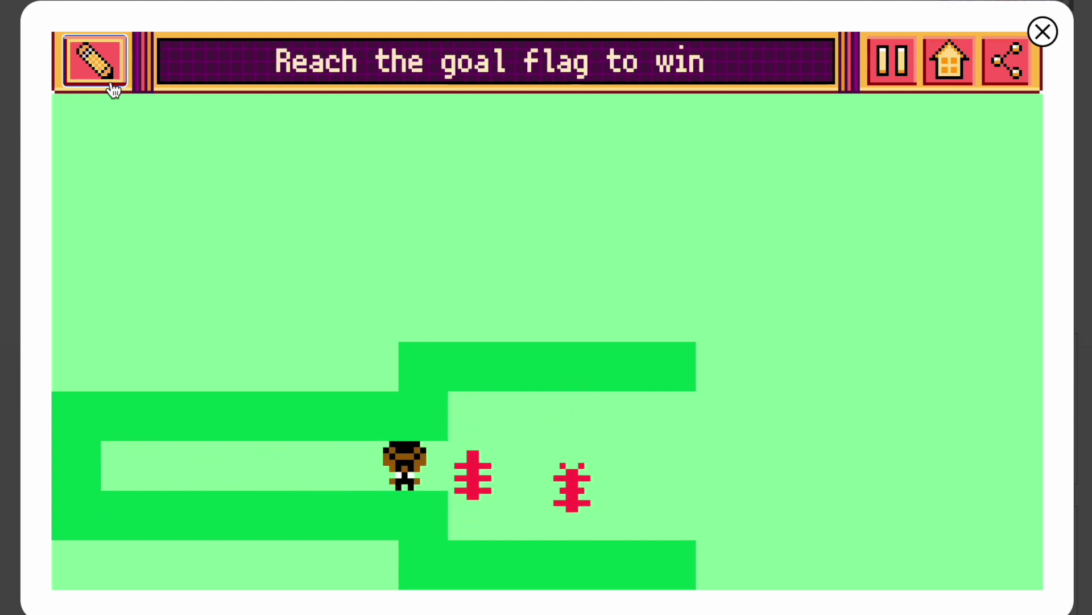
key("Right")
key("Right")
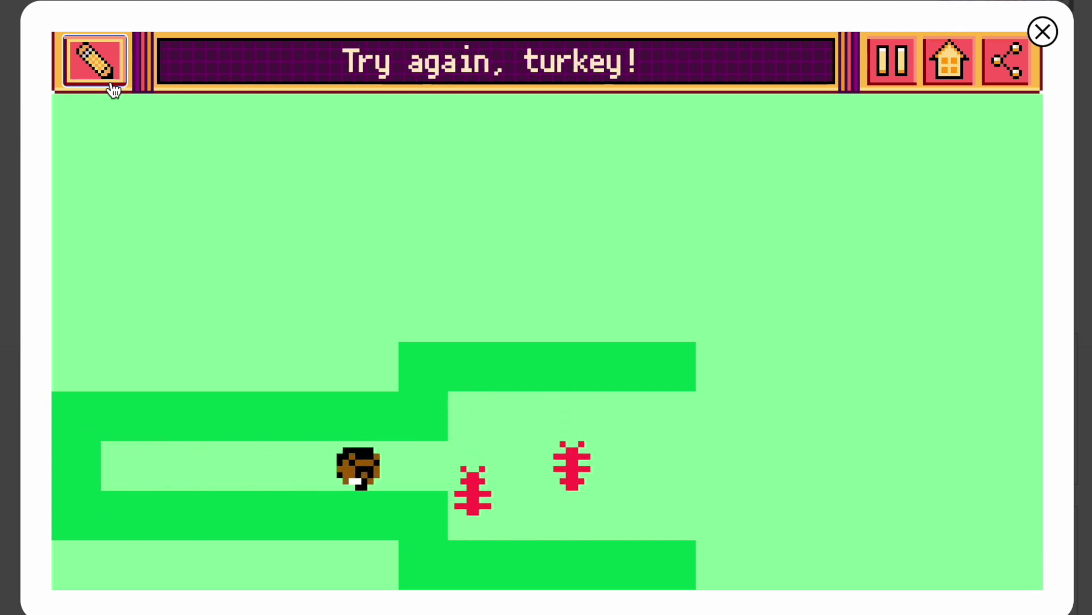
key("Right")
key("Right")
key("Right")
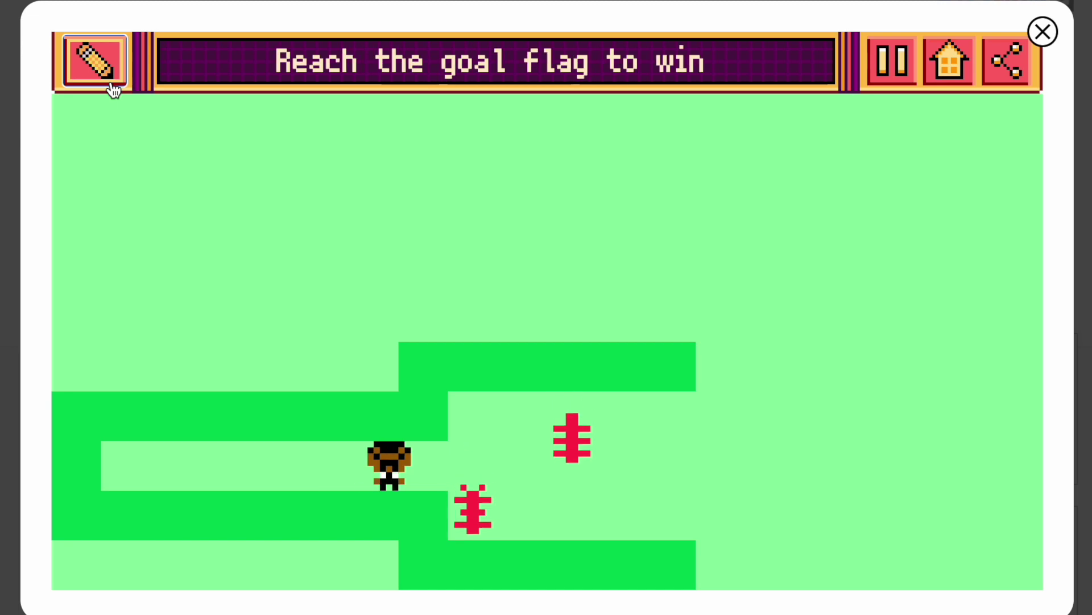
key("Right")
left_click(98, 75)
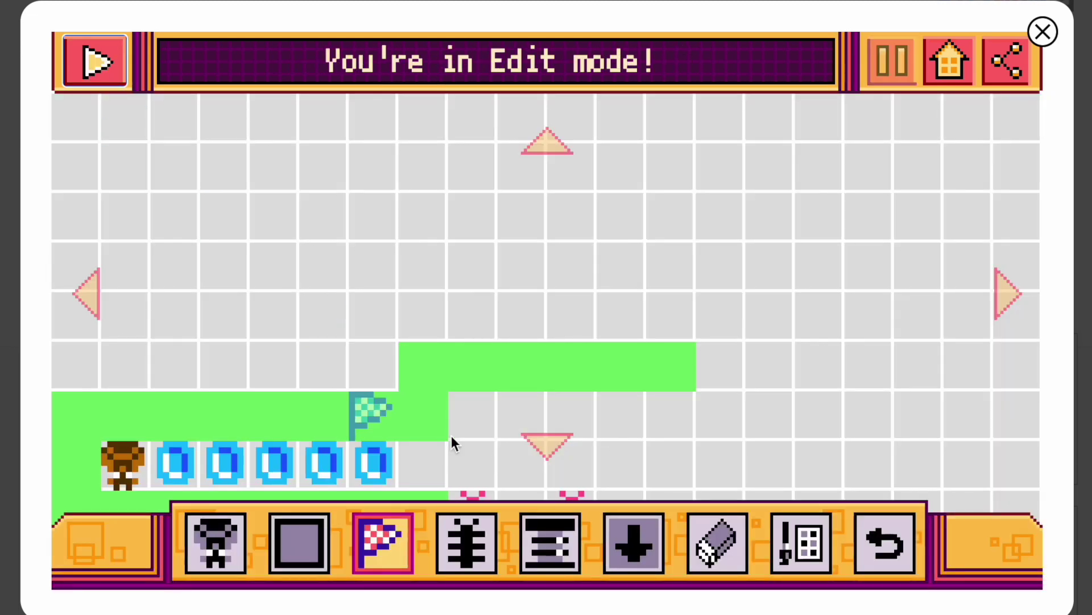
- Erase the outermost five blocks from both the upper and lower walls of the wider section, keeping each wall's first block
left_click(555, 443)
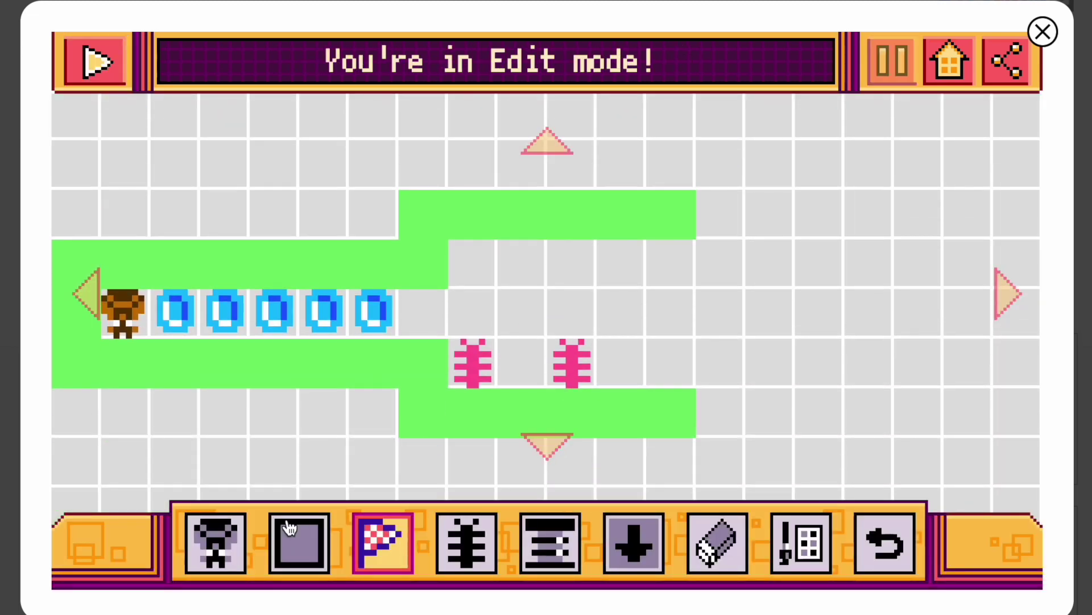
left_click(717, 544)
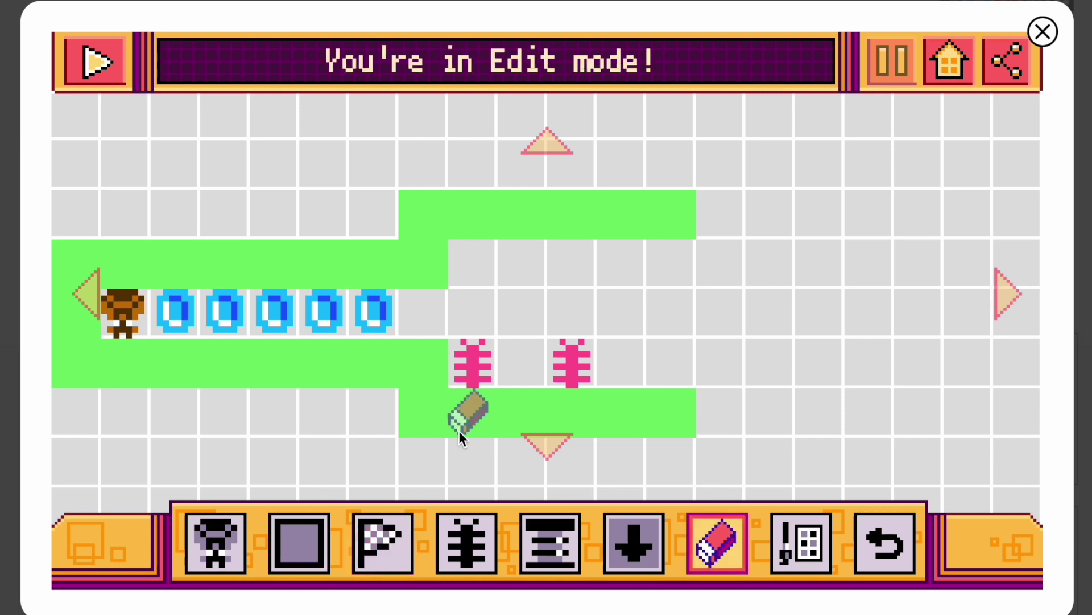
left_click(462, 426)
left_click_drag(569, 424, 674, 428)
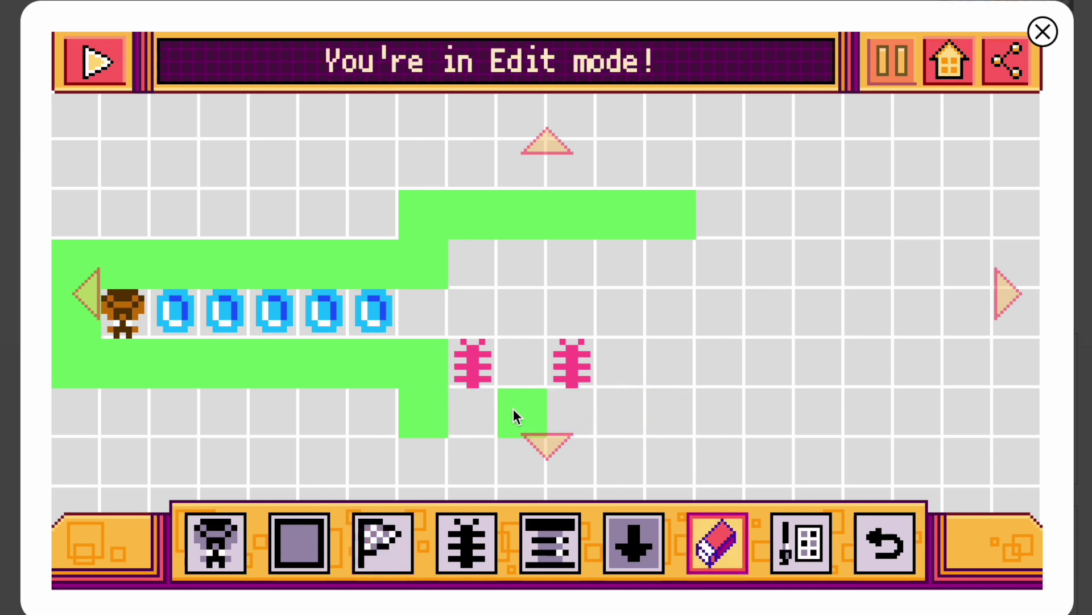
scroll(513, 409, "down", 1)
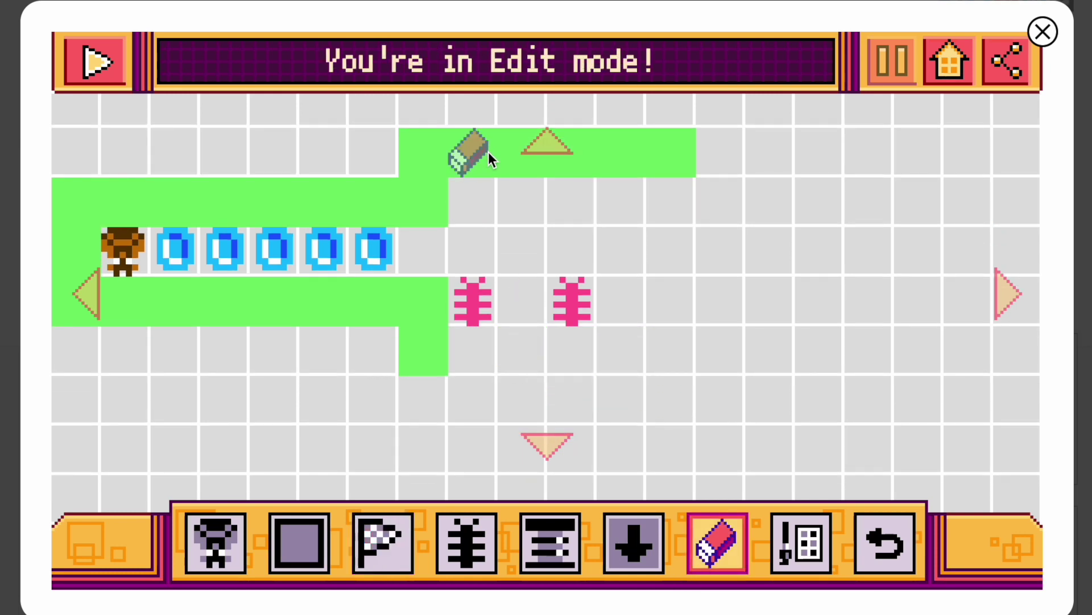
left_click_drag(488, 151, 761, 162)
left_click(593, 148)
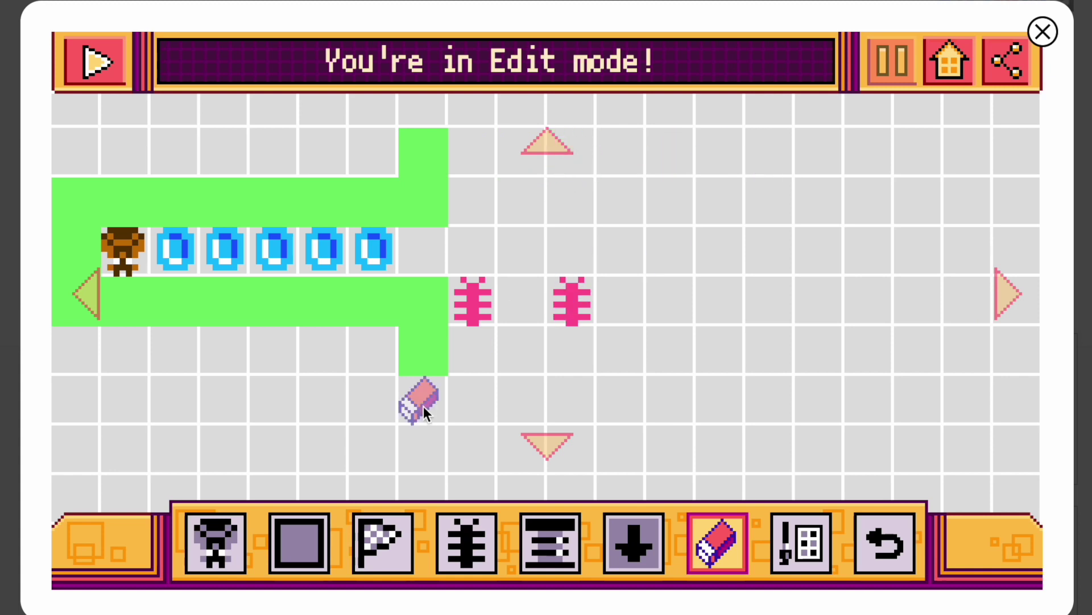
- Build new solid-block walls one row farther out, running seven blocks along the lower side and eight along the upper side of the wider section
left_click(299, 542)
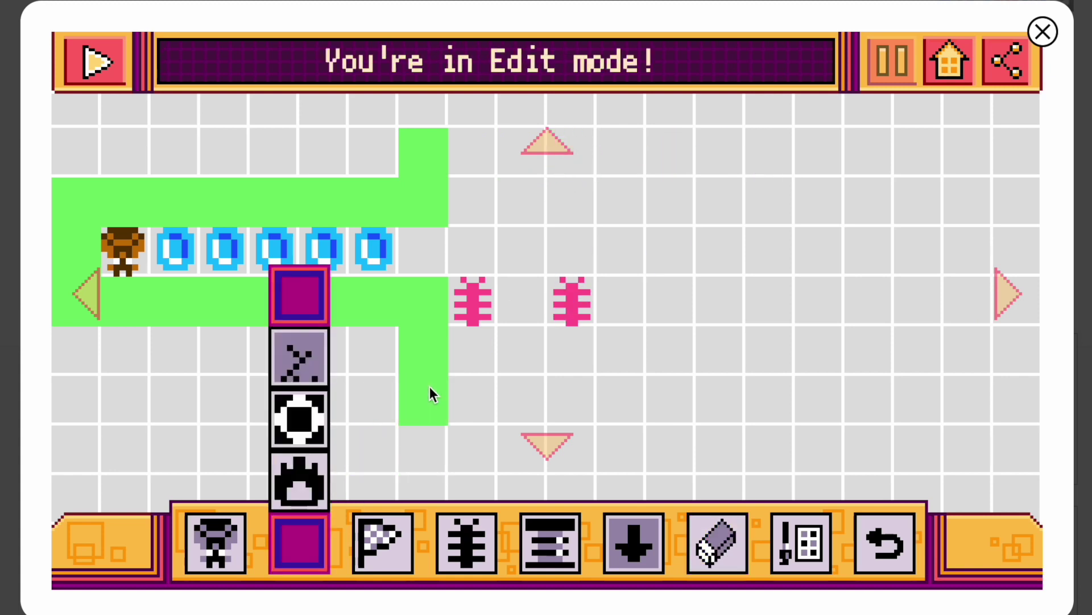
left_click_drag(429, 386, 644, 388)
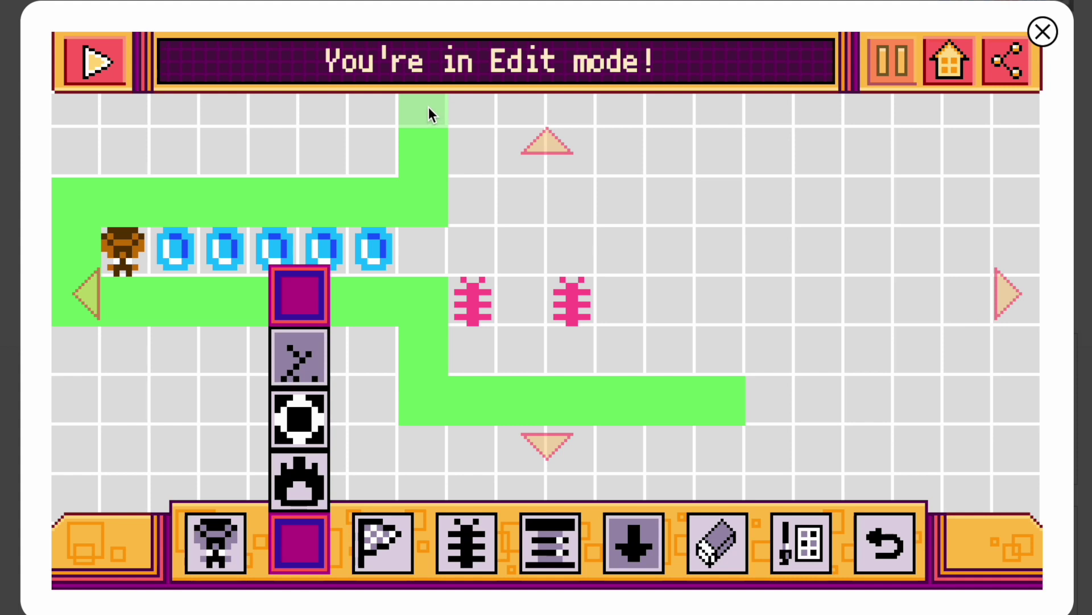
left_click_drag(429, 107, 617, 113)
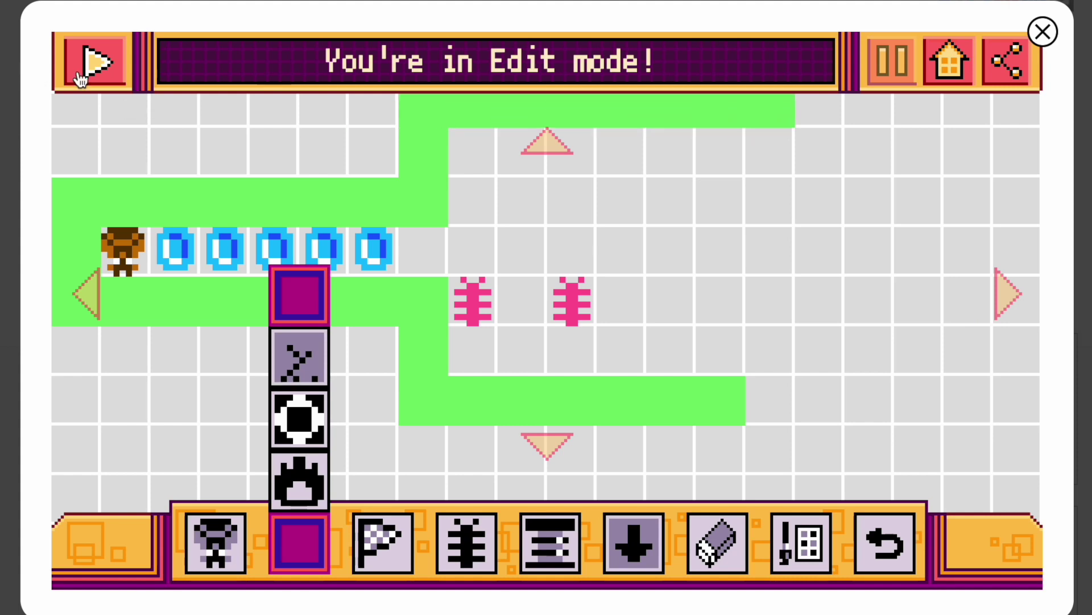
- Playtest the level, running past the vertical enemies and out of the wider section towards the goal flag, and return to editing
left_click(95, 62)
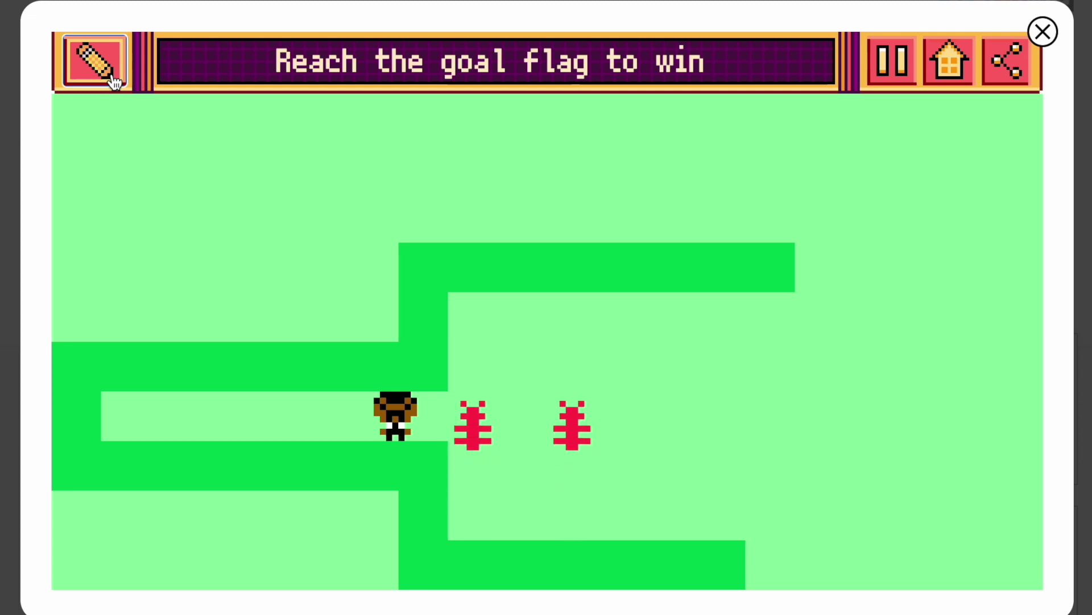
key("Right")
key("Right")
key("Down")
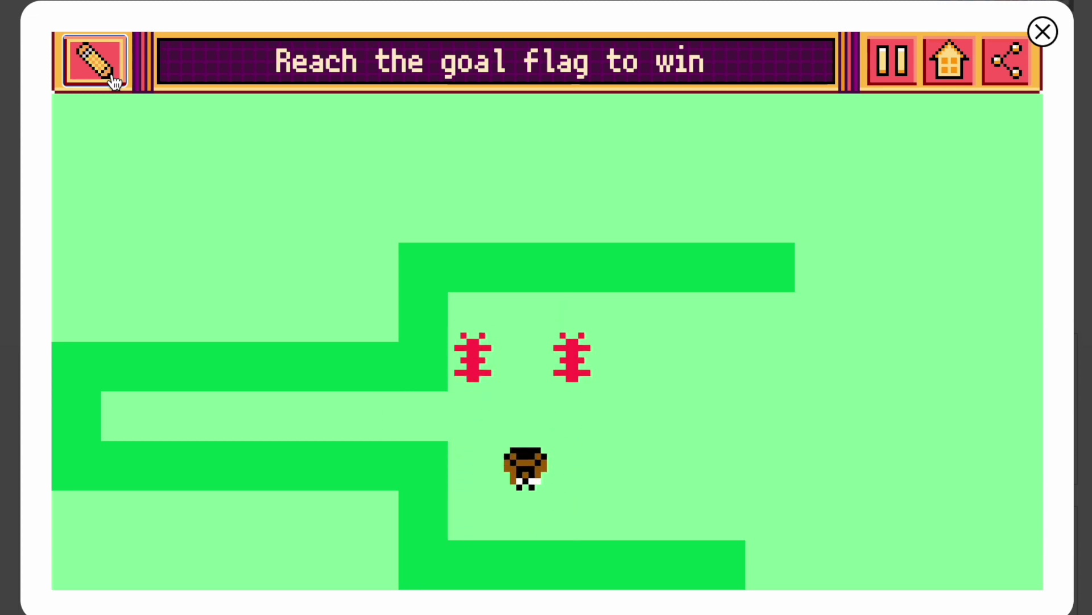
key("Right")
key("Right")
key("Down")
key("Right")
key("Right")
key("Up")
key("Up")
key("Up")
key("Left")
key("Right")
key("Right")
key("Down")
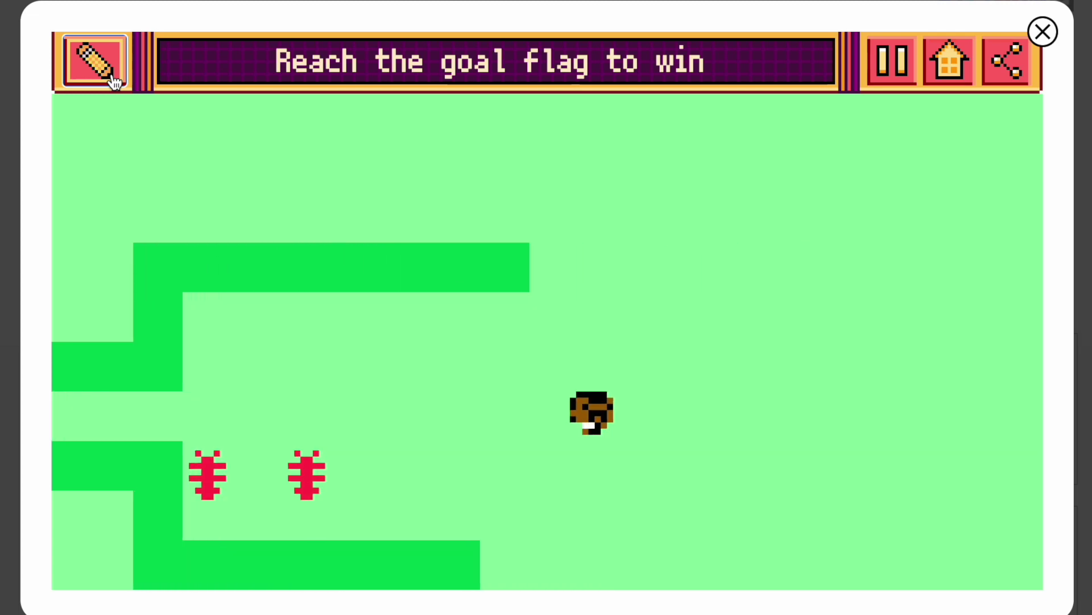
key("Up")
key("Up")
key("Up")
key("Right")
key("Right")
key("Right")
key("Right")
key("Right")
key("Right")
key("Right")
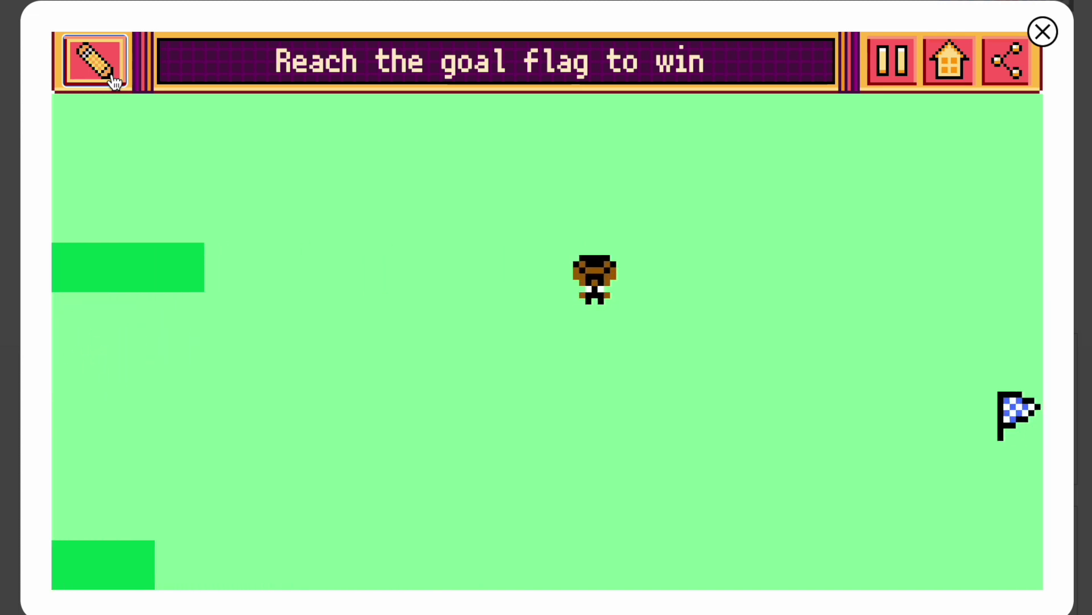
left_click(114, 83)
- Extend the lower wall by two solid blocks, step its end two blocks upward, and lengthen the upper wall by two blocks
left_click(541, 446)
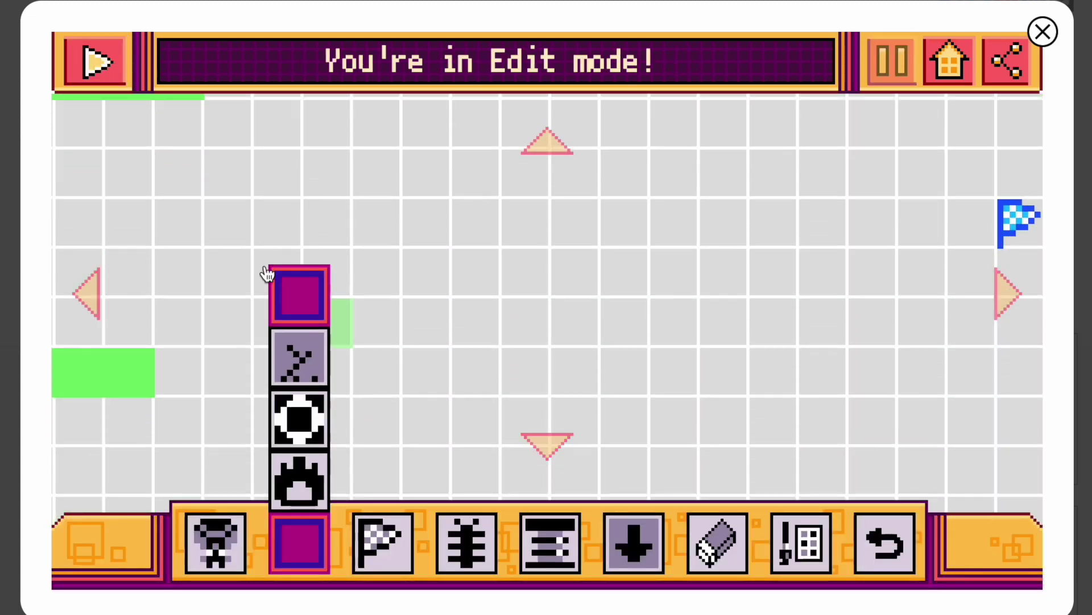
mouse_move(187, 385)
left_mouse_down()
mouse_move(227, 383)
mouse_move(231, 292)
left_mouse_up()
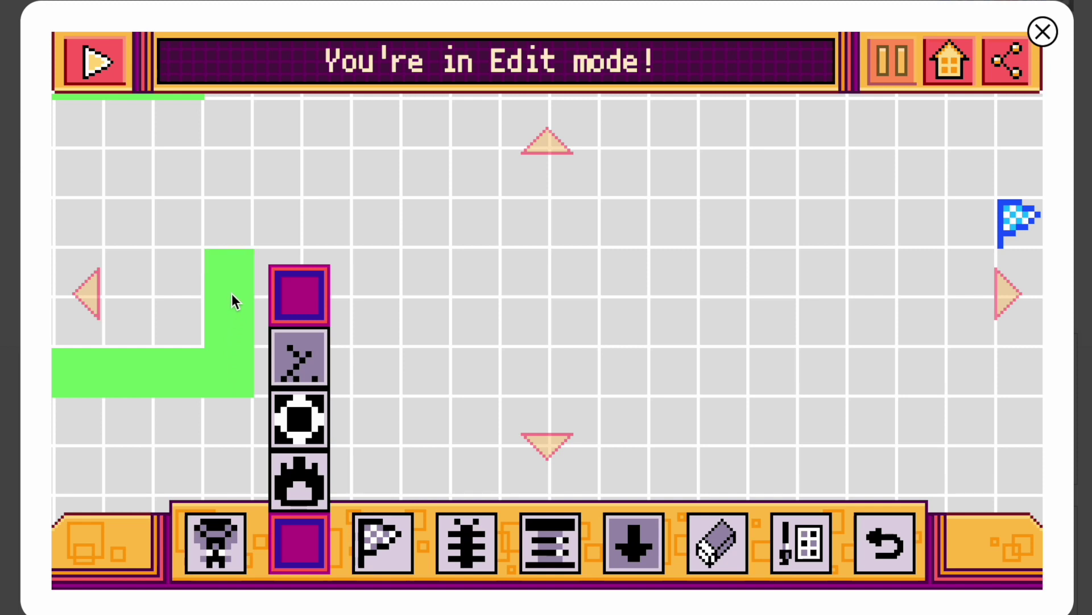
left_click(551, 149)
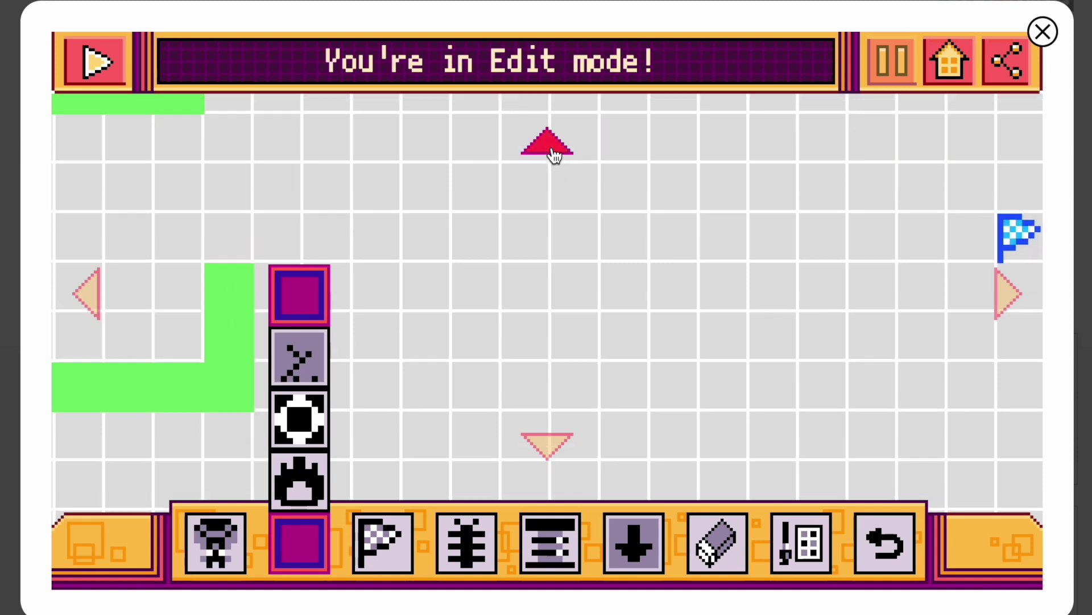
left_click(553, 153)
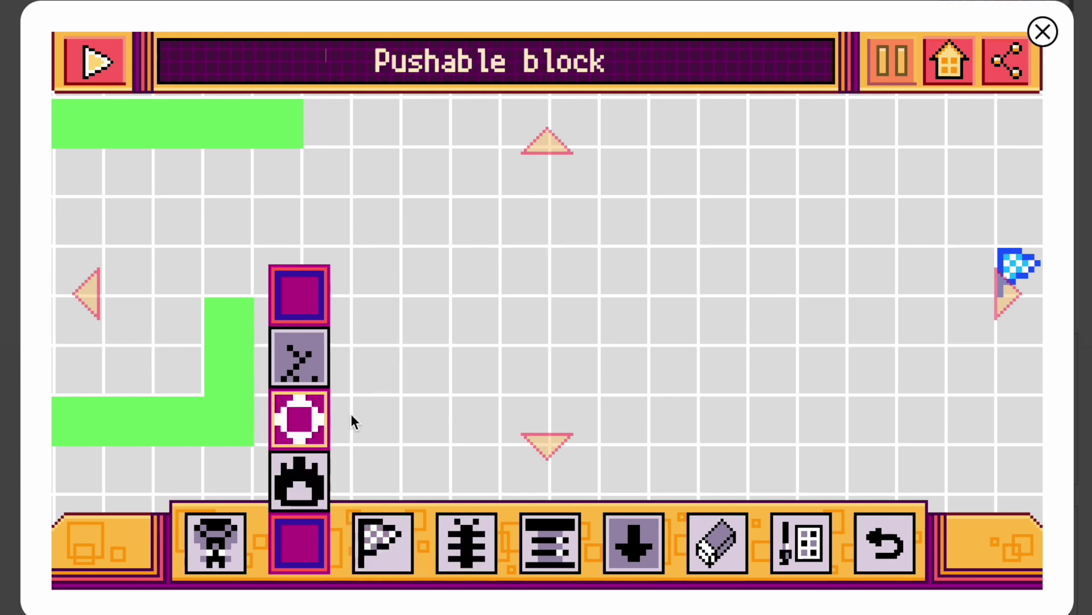
- Place a diagonal enemy just beyond the upper wall's end and a cross-shaped enemy five cells farther along the same row
left_click(466, 543)
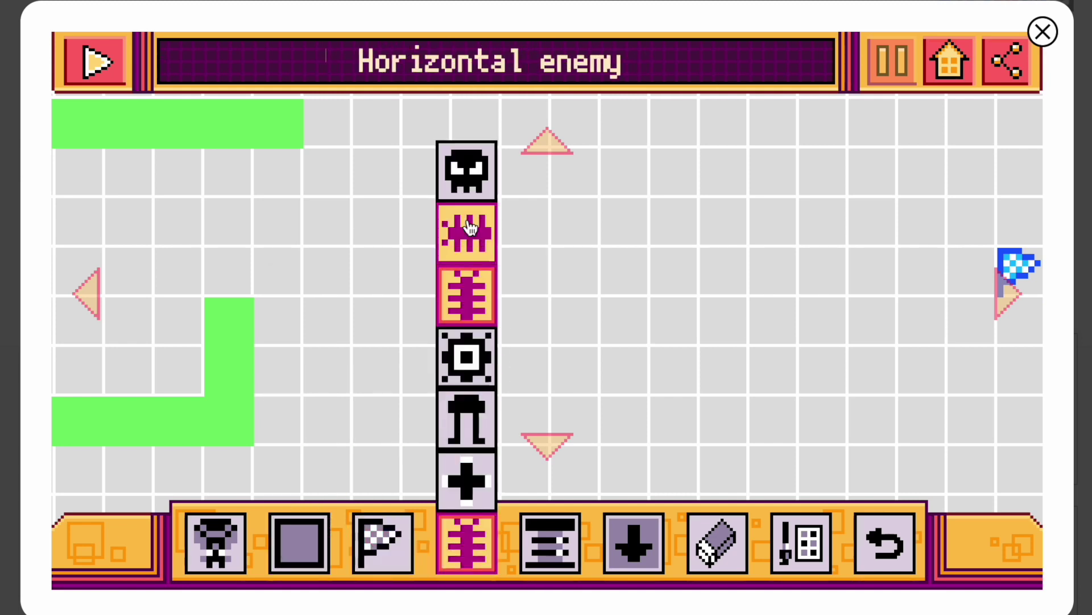
left_click(470, 375)
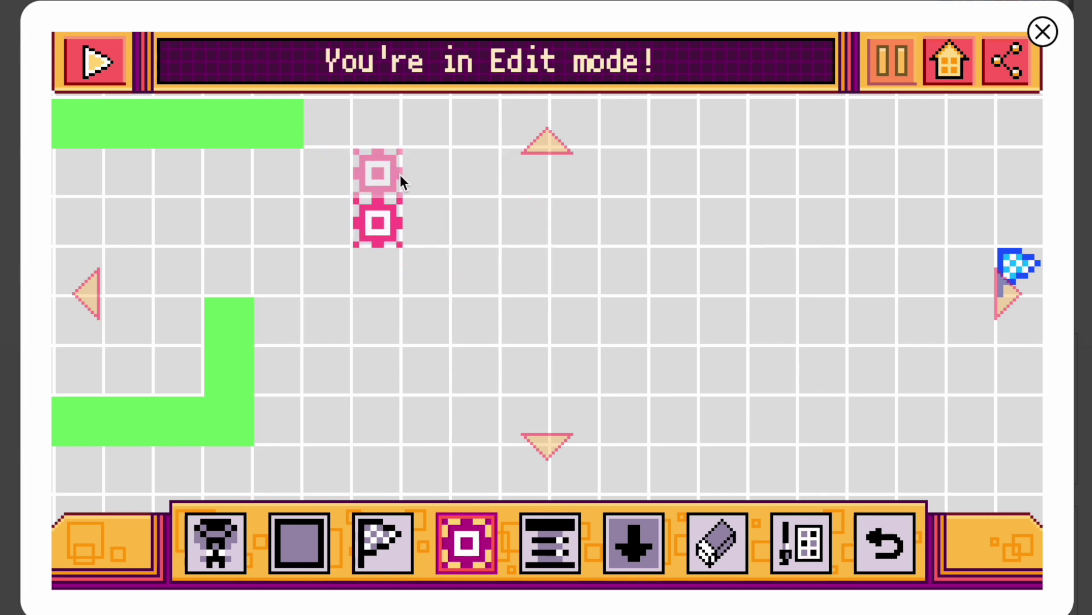
left_click(466, 544)
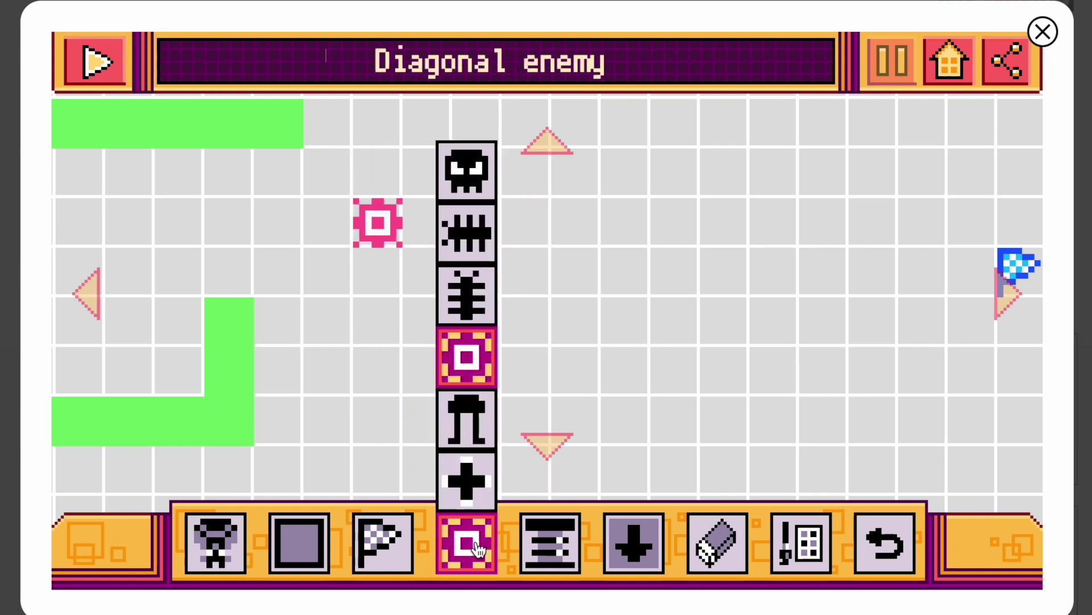
left_click(488, 478)
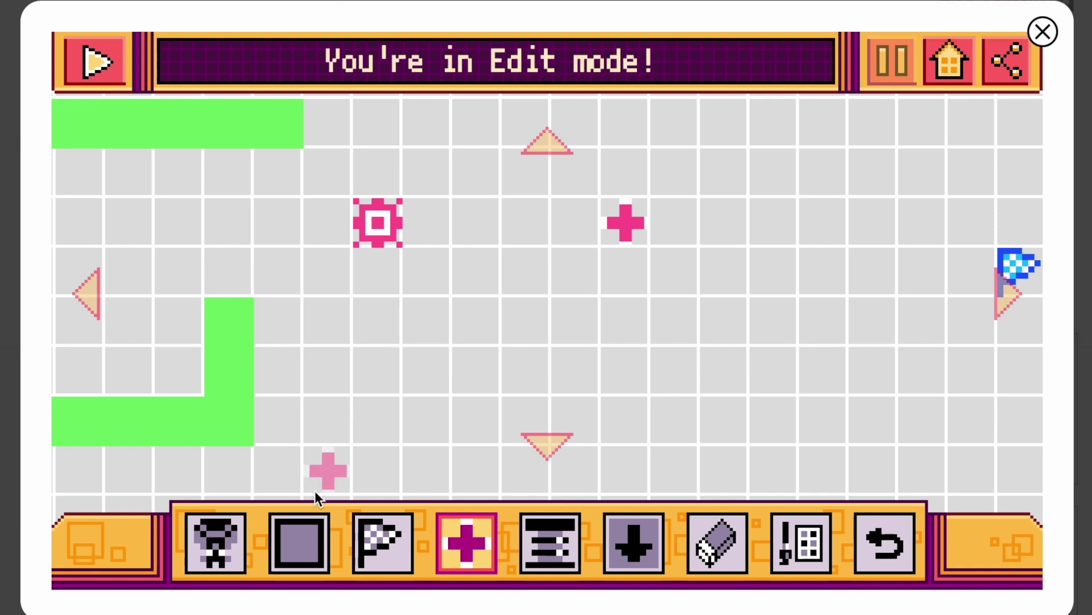
- Enclose the passage to the goal flag with solid blocks along its lower side, behind the flag and along its upper side
left_click(299, 544)
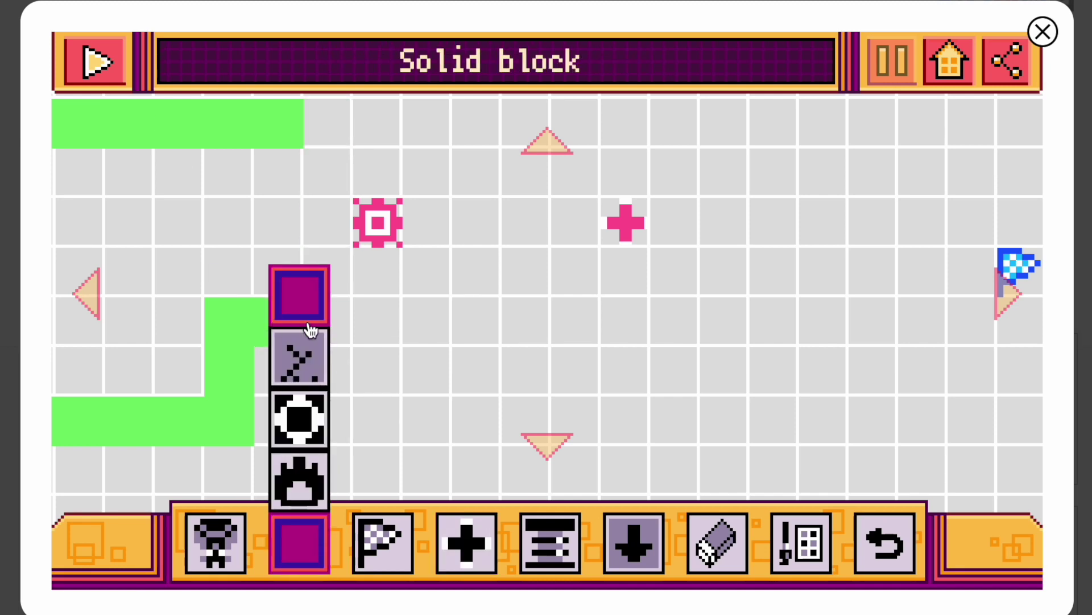
left_click_drag(292, 330, 626, 335)
left_click_drag(731, 335, 980, 344)
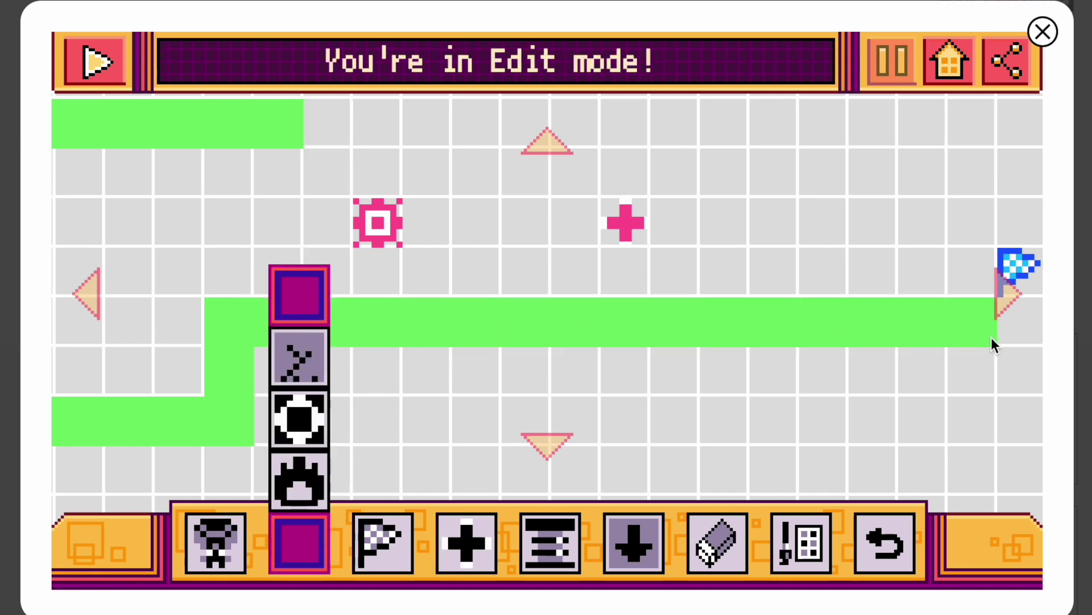
left_click(1006, 312)
left_click(1006, 312)
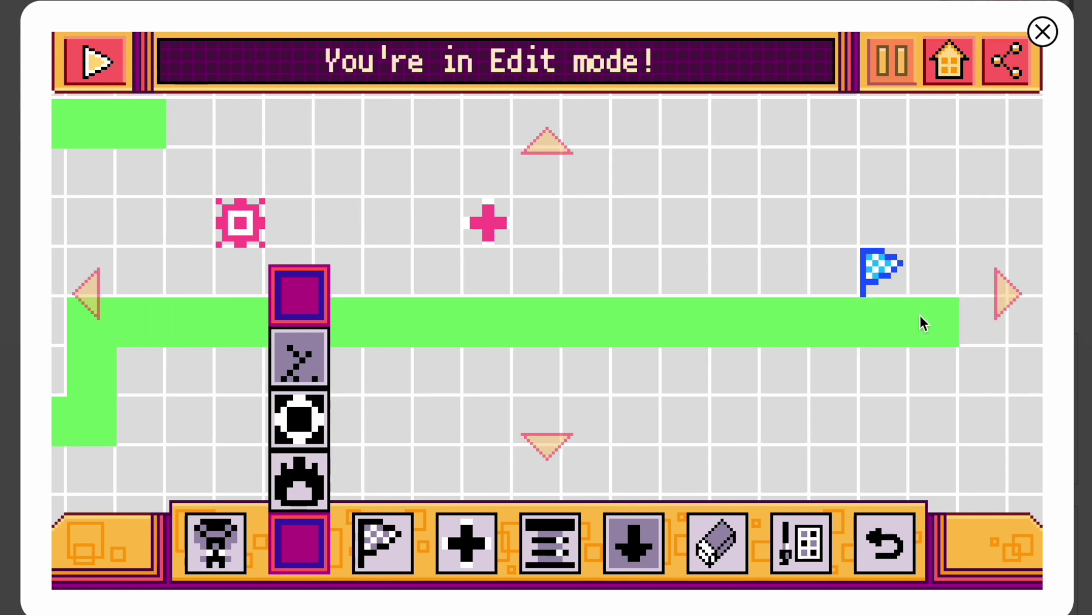
left_click_drag(921, 316, 923, 171)
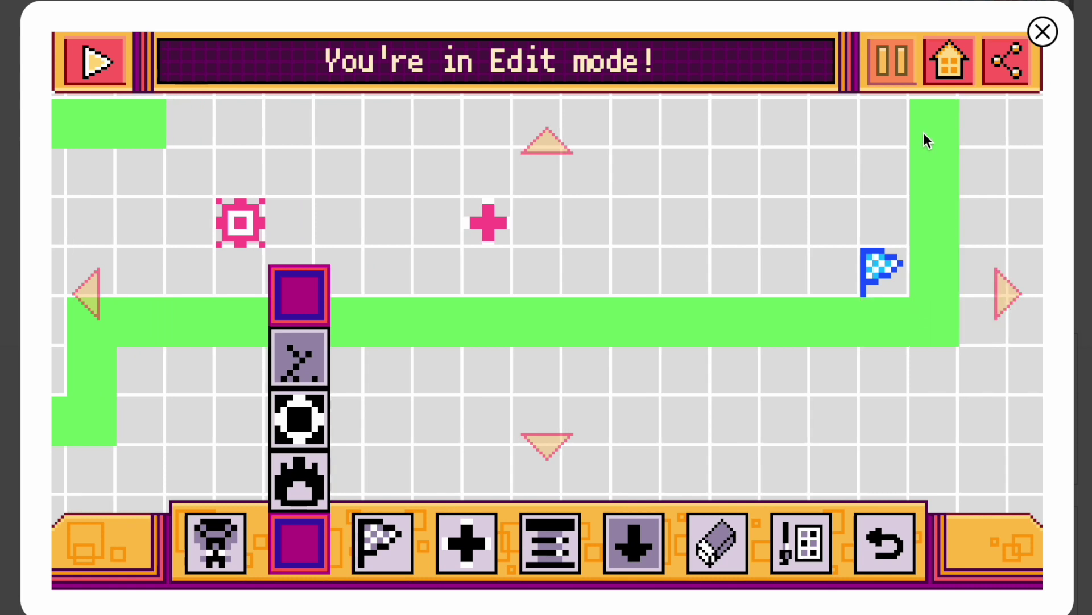
left_click(548, 142)
mouse_move(206, 208)
left_mouse_down()
mouse_move(760, 220)
mouse_move(924, 197)
left_mouse_up()
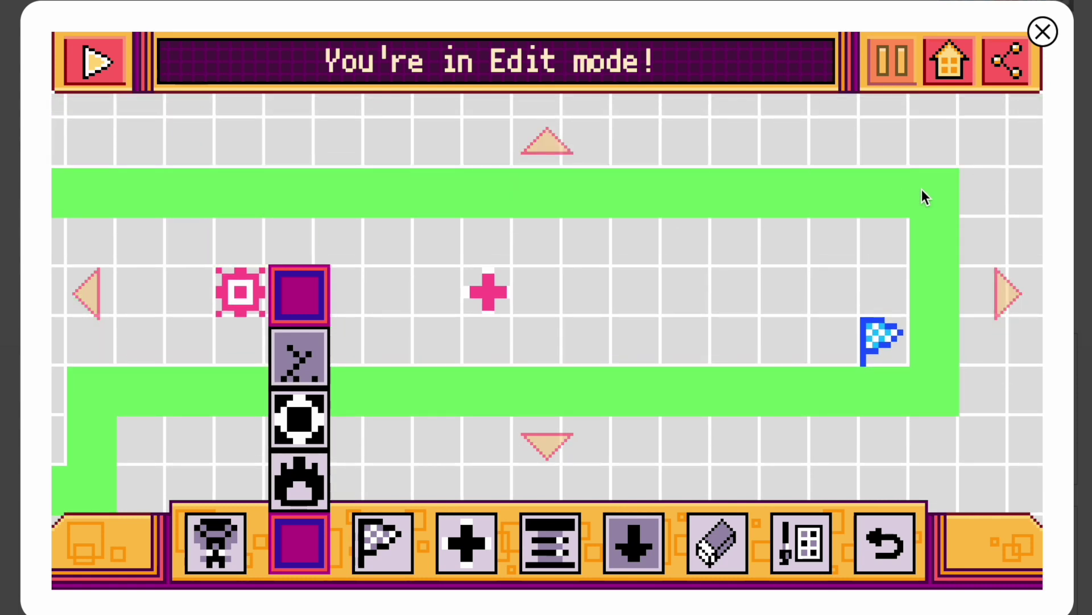
- Playtest the level through the coins and past all enemies to the goal flag, and restart it
left_click(108, 56)
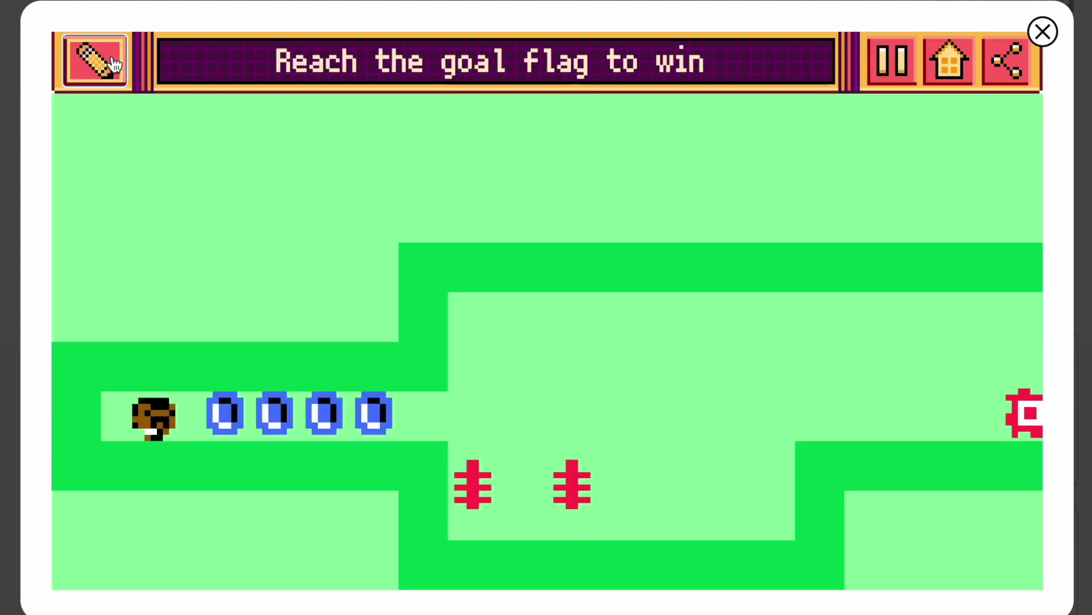
key("Right")
key("Up")
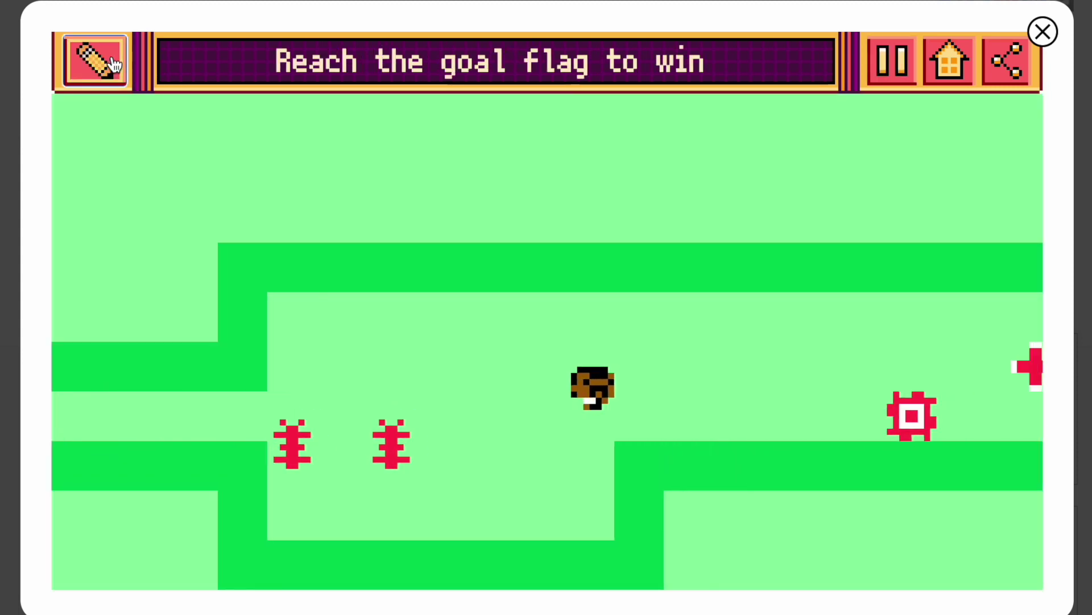
key("Down")
key("Left")
key("Left")
key("Down")
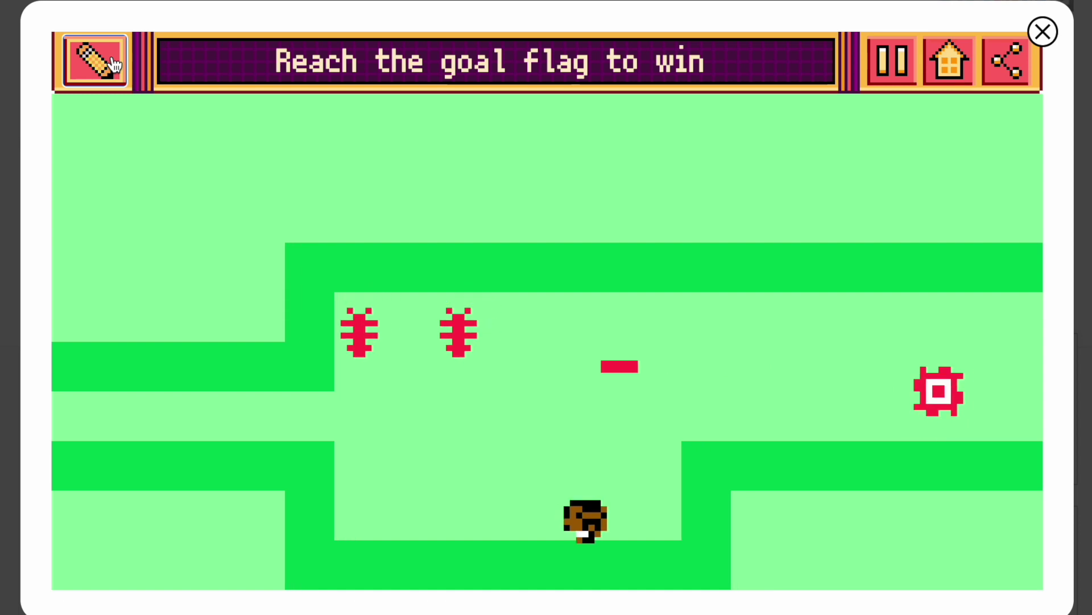
key("Right")
key("Up")
key("Right")
key("Down")
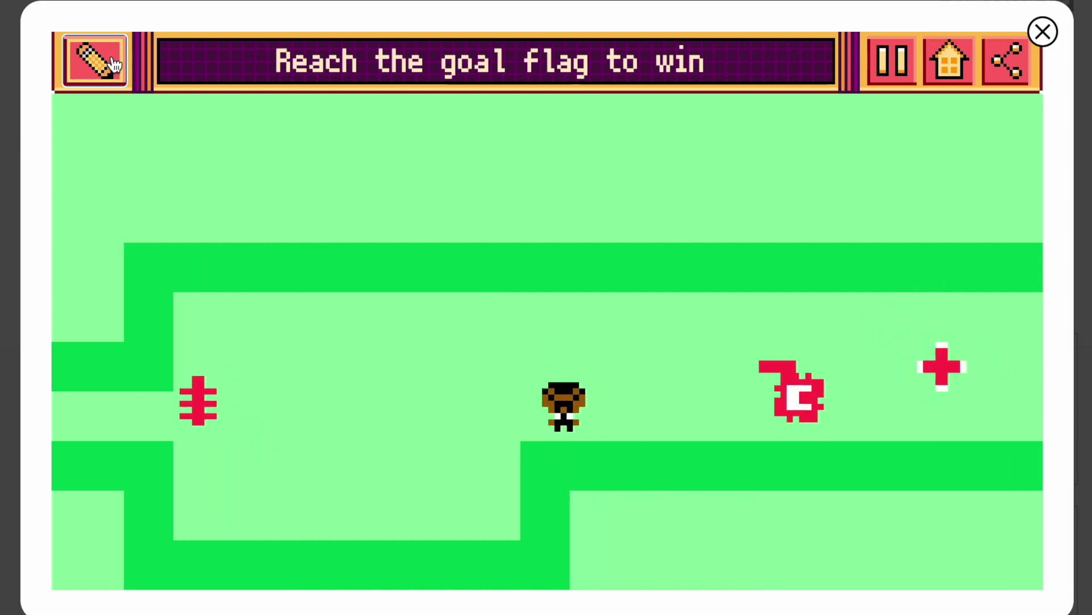
key("Right")
key("Right")
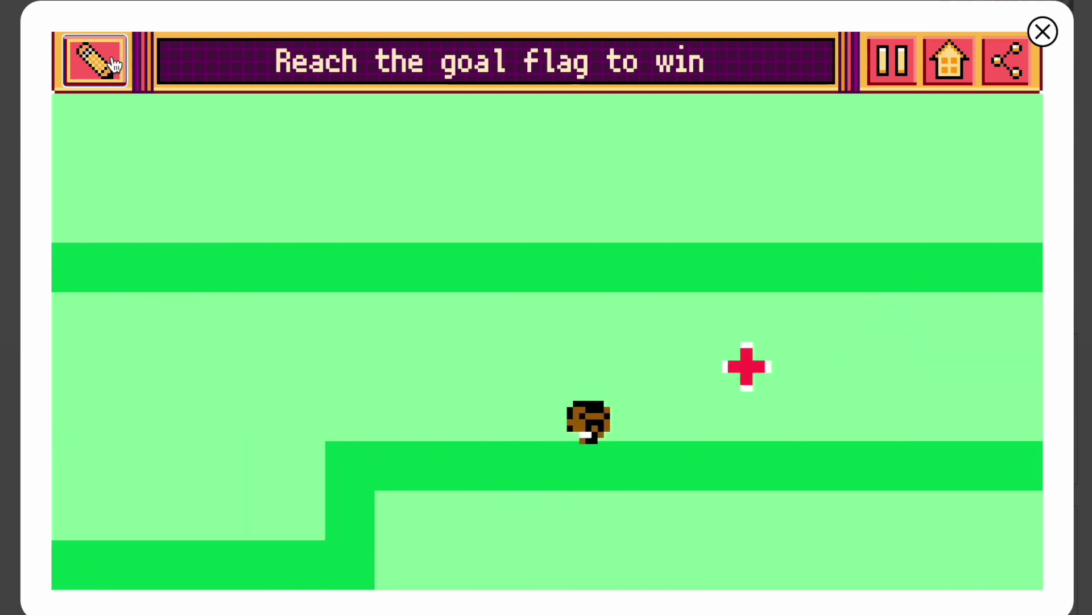
key("Left")
key("Right")
key("Up")
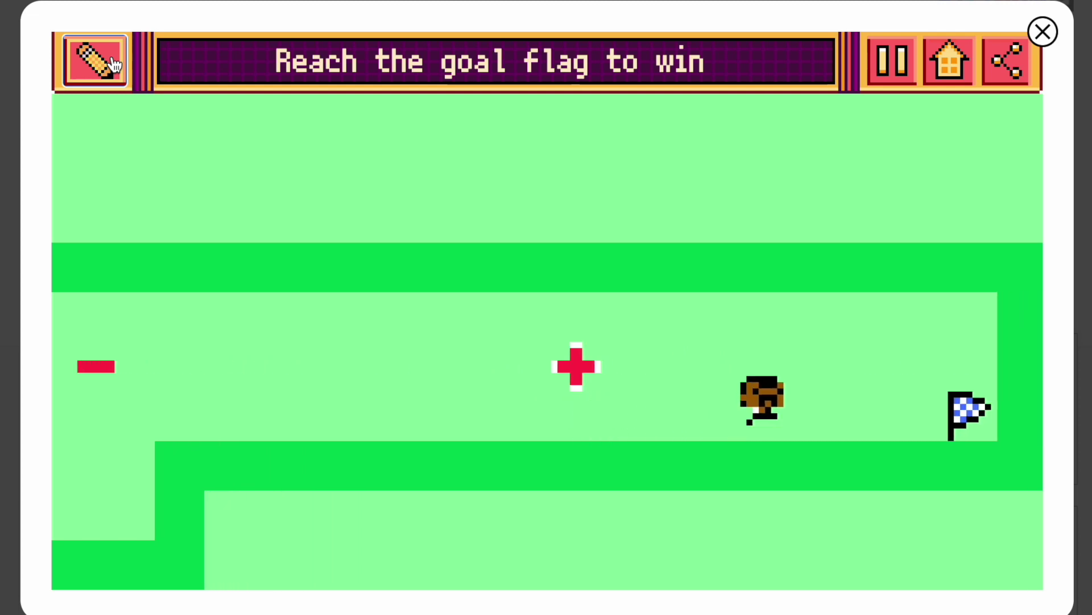
key("Right")
key("Down")
key("Right")
key("Down")
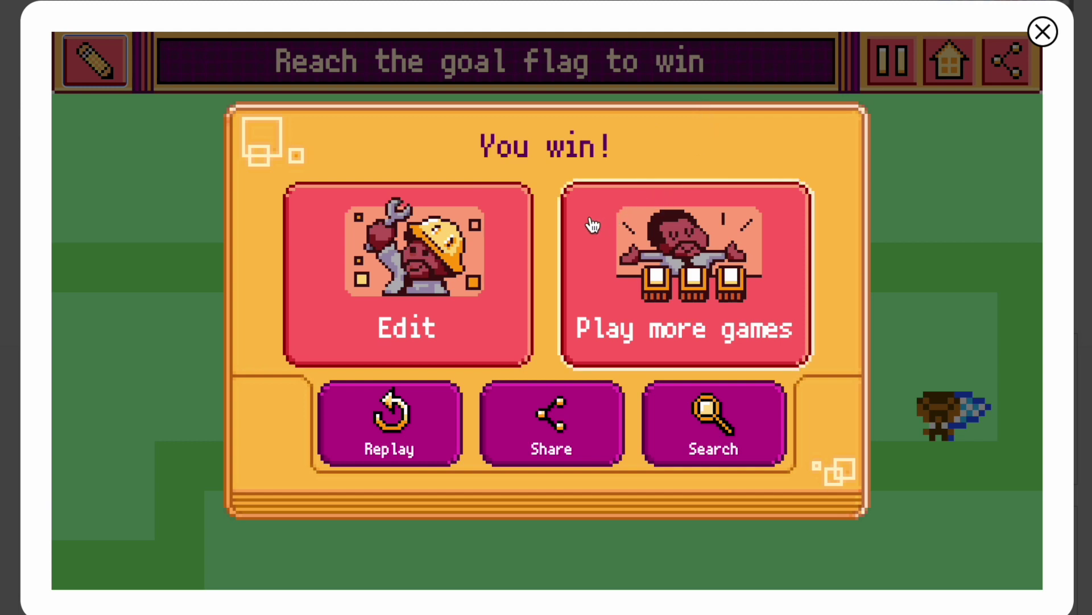
left_click(389, 424)
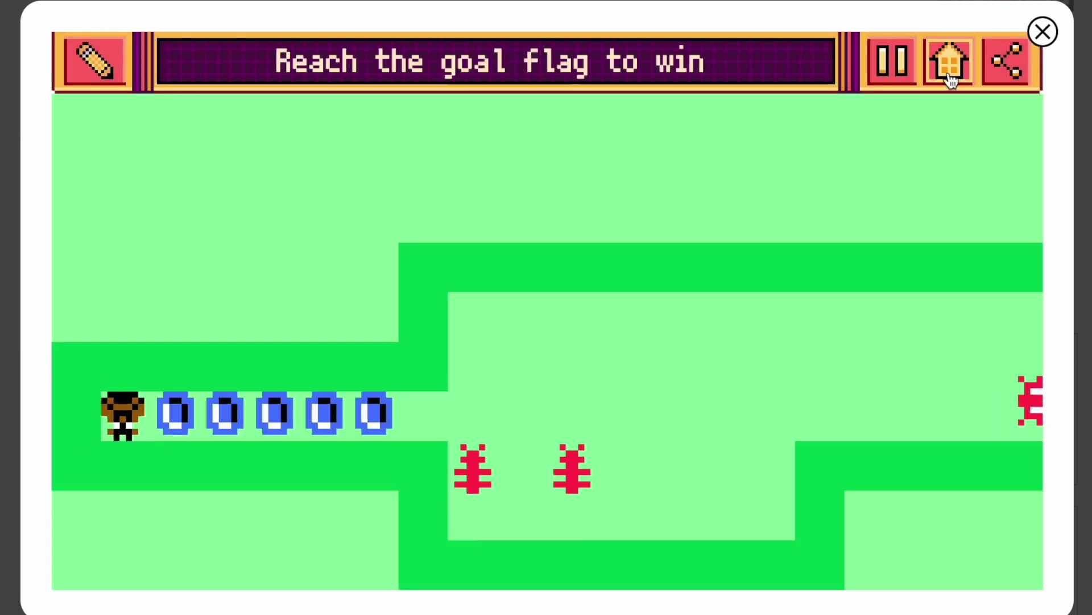
- Return to the game selection, create a share link for the green coin corridor game and copy it
left_click(948, 64)
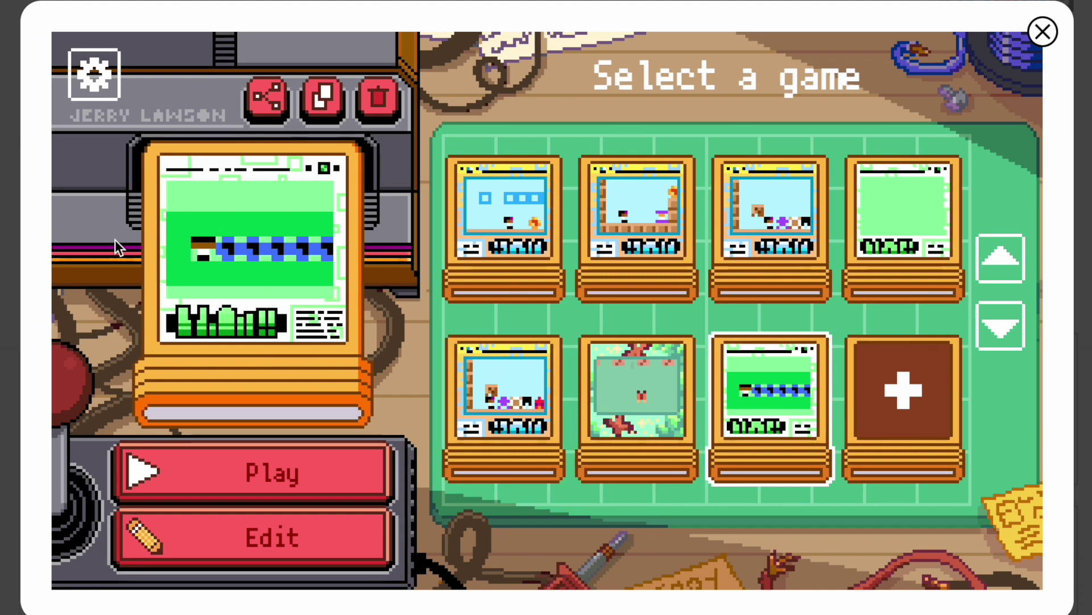
left_click(263, 108)
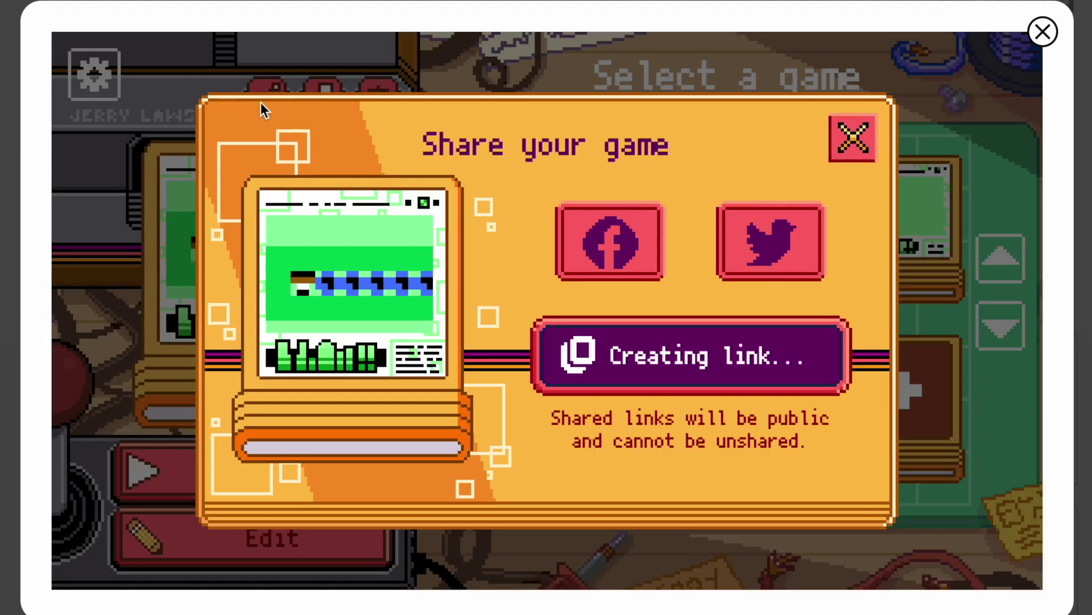
left_click(625, 360)
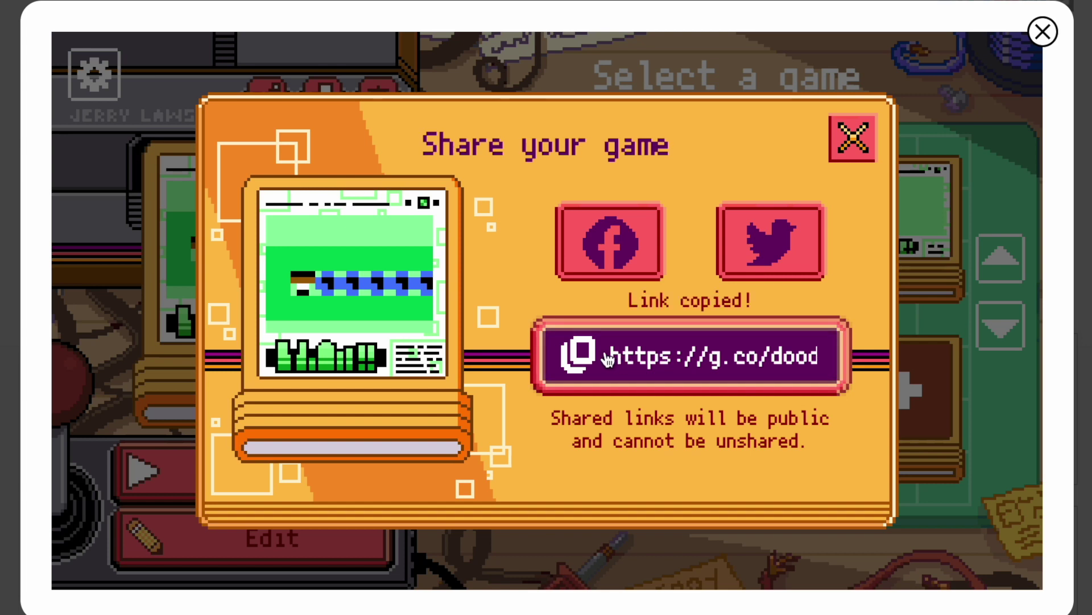